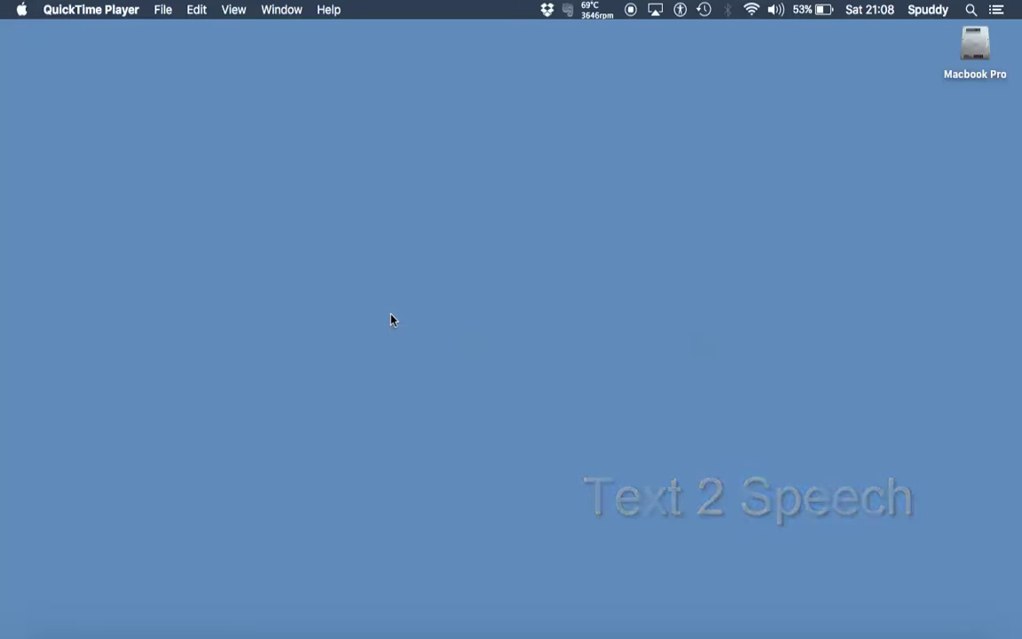
Step: Launch ZoomText and open its preferences at the Magnification settings
key("F4")
left_click(886, 415)
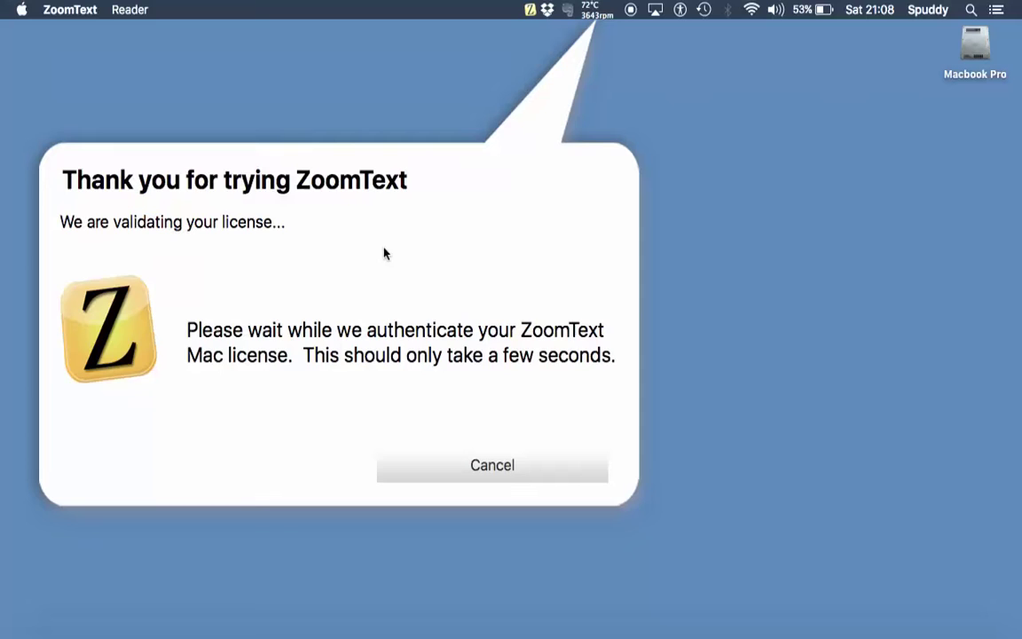
left_click(530, 10)
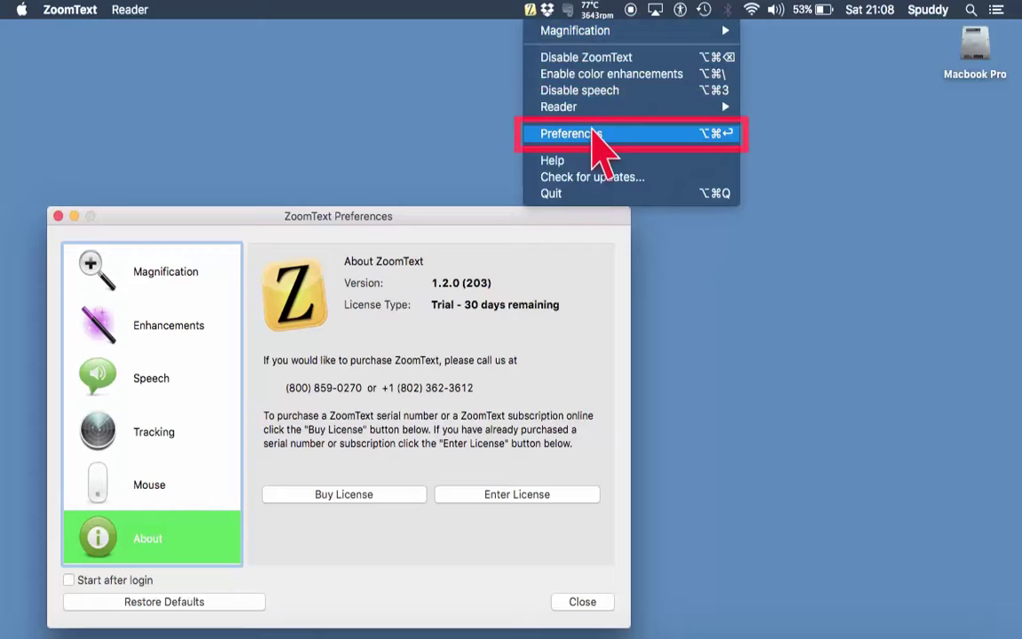
left_click(361, 306)
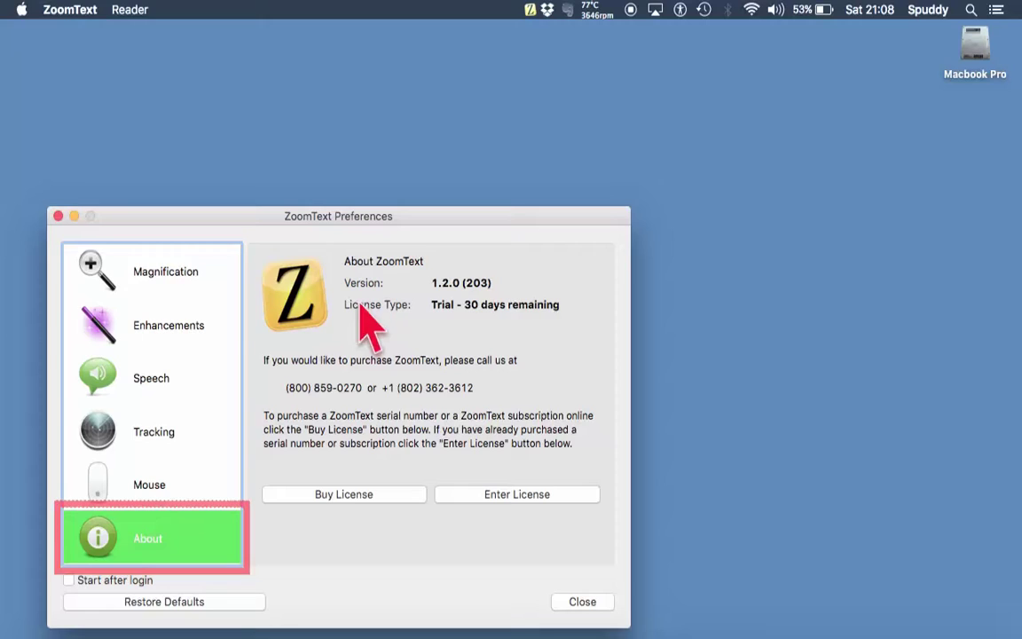
left_click(177, 271)
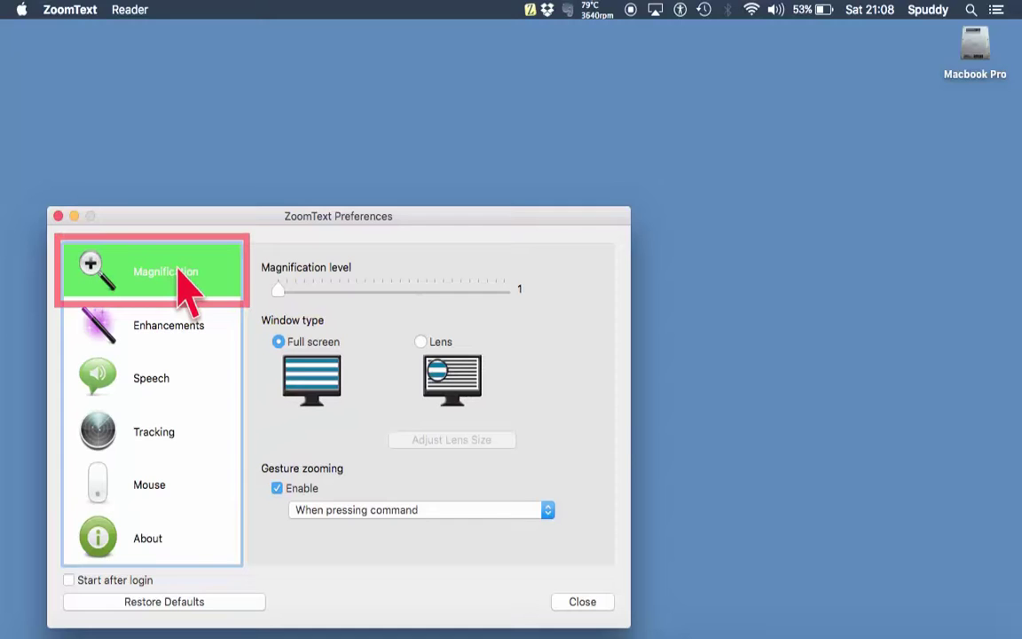
Step: Look through the ZoomText menu commands and set the full-screen magnification level to 1.2
left_click(537, 10)
mouse_move(557, 37)
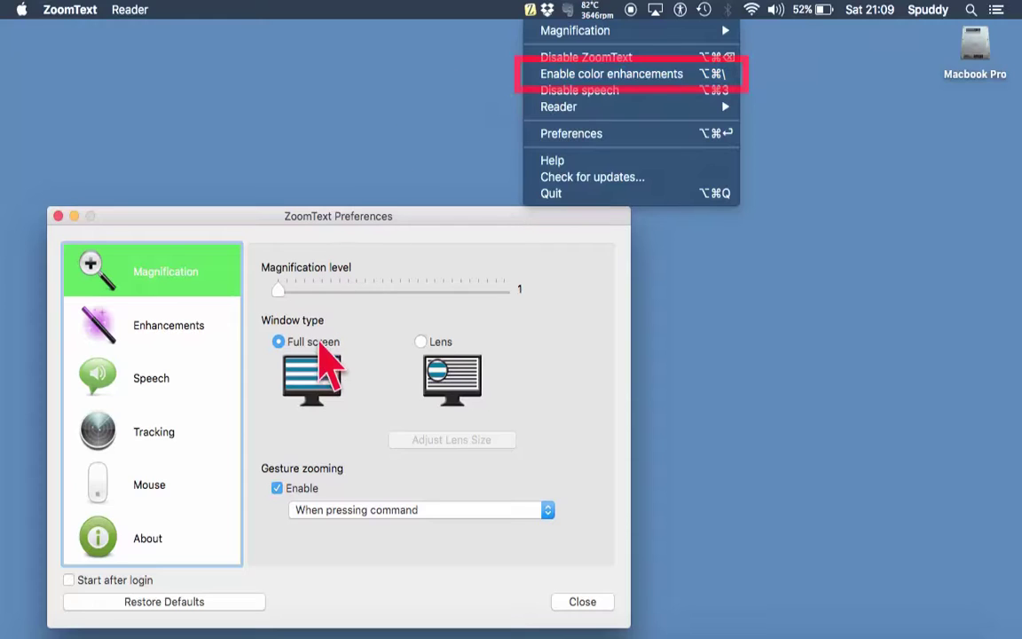
left_click_drag(279, 291, 300, 292)
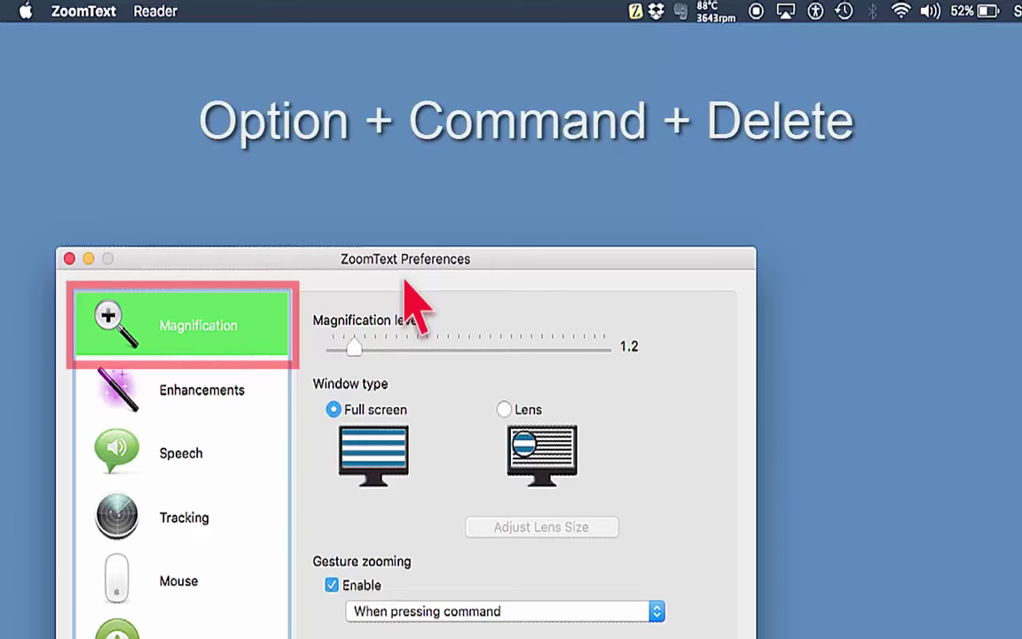
Step: Toggle ZoomText off and back on twice
key("alt+super+BackSpace")
key("alt+super+BackSpace")
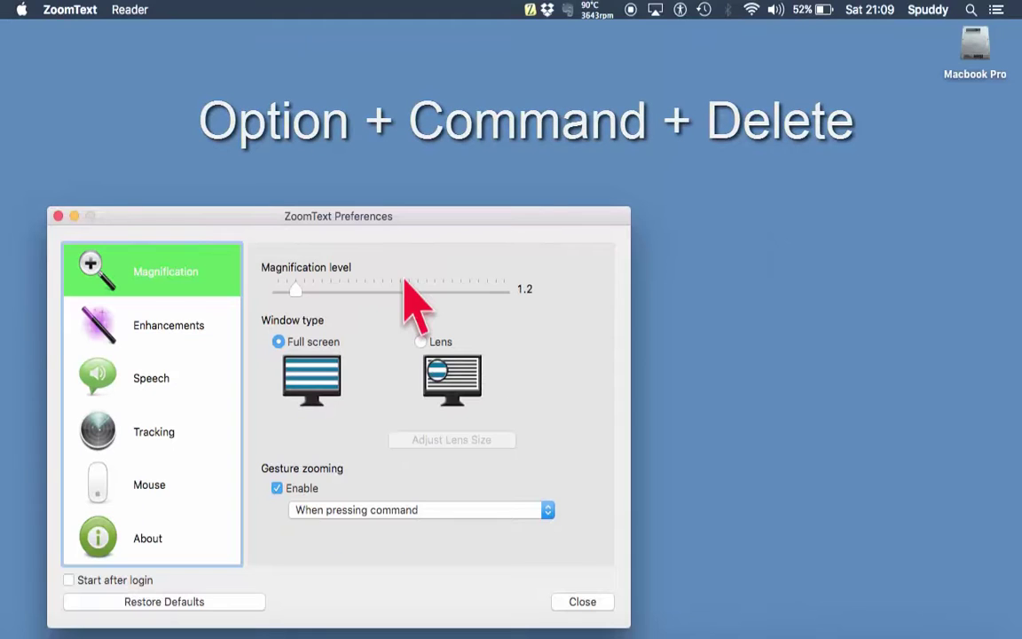
key("alt+super+BackSpace")
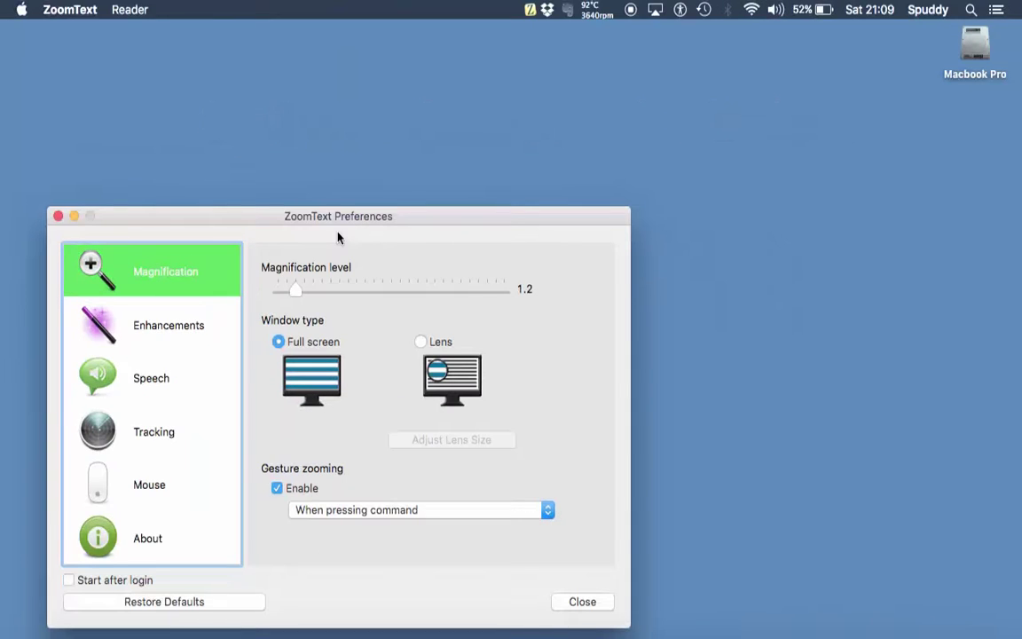
key("alt+super+BackSpace")
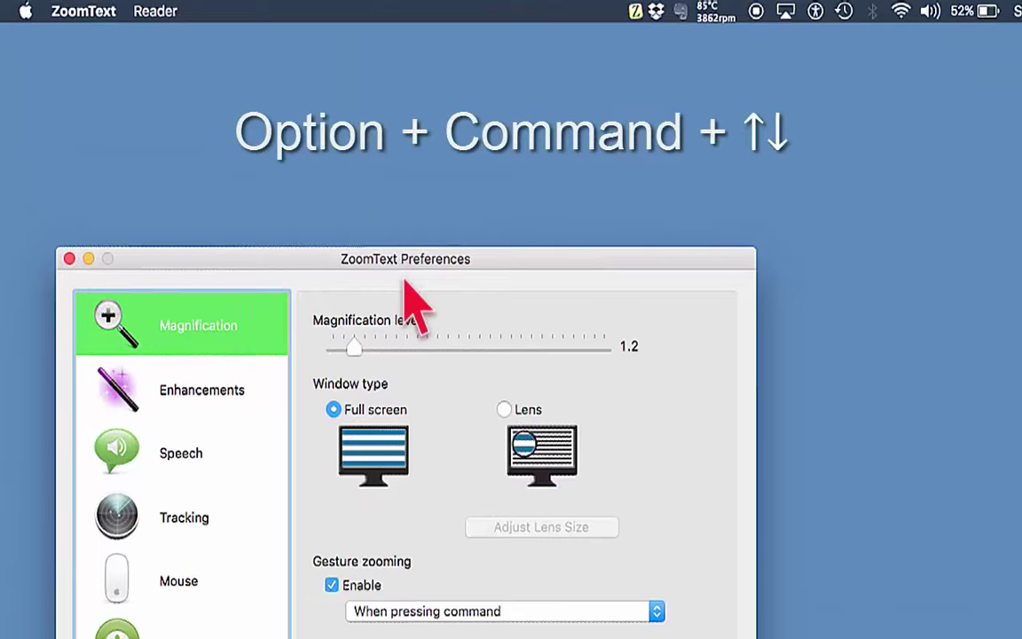
Step: Raise the full-screen magnification level to 1.7
key("alt+super+Up")
key("alt+super+Up")
key("alt+super+Up")
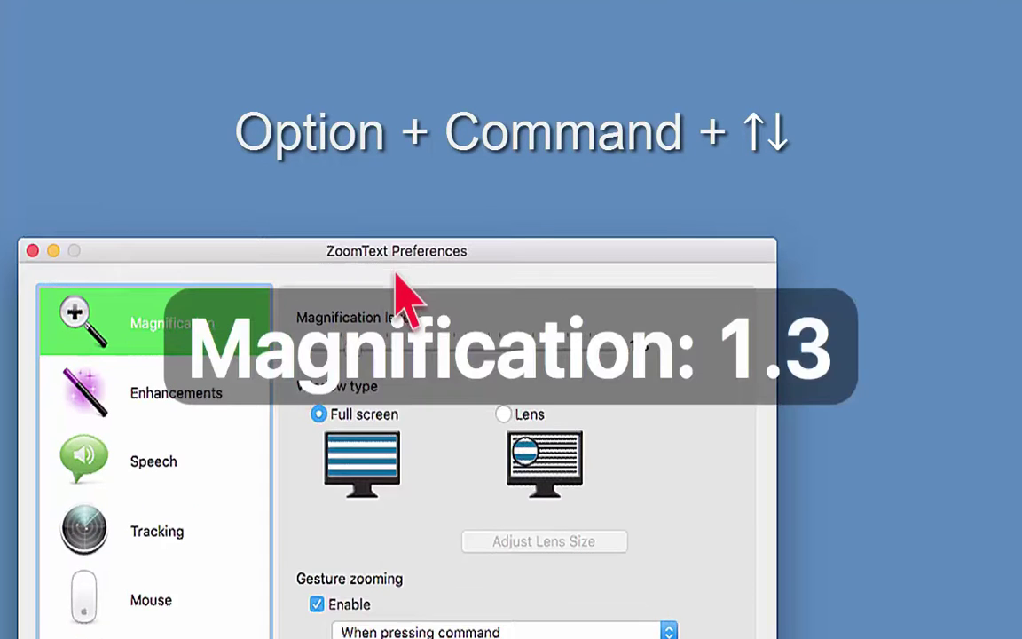
key("alt+super+Up")
key("alt+super+Up")
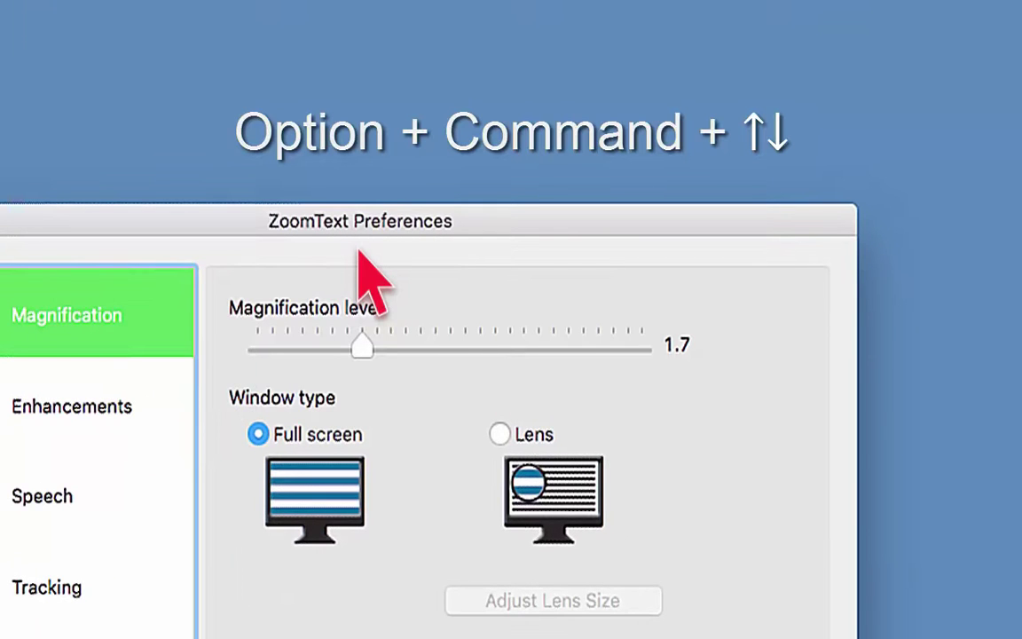
Step: Lower the full-screen magnification level to 1.1
key("alt+super+Down")
key("alt+super+Down")
key("alt+super+Down")
key("alt+super+Down")
key("alt+super+Down")
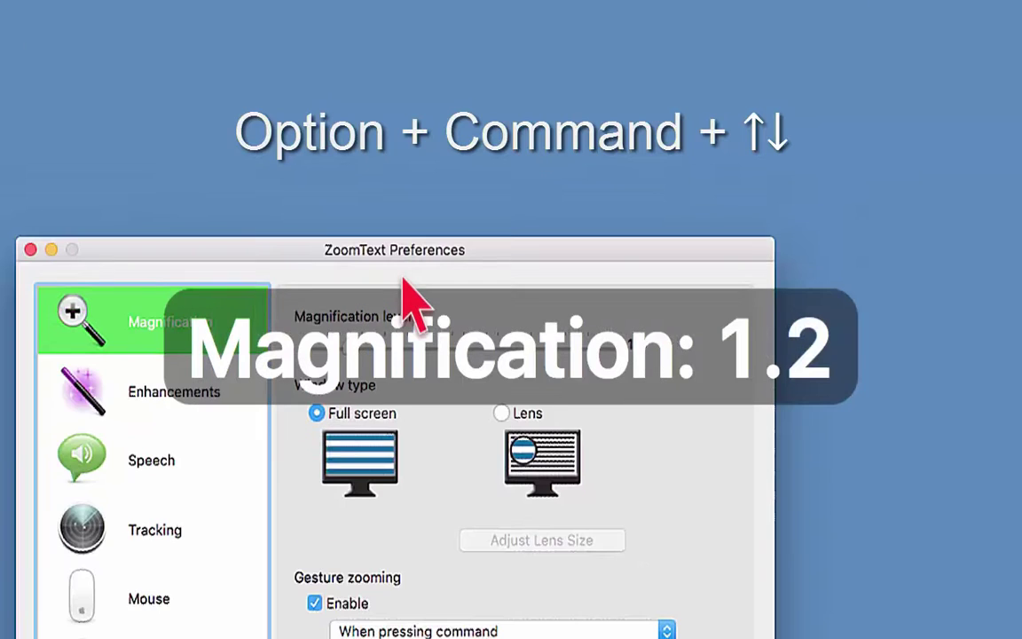
key("alt+super+Down")
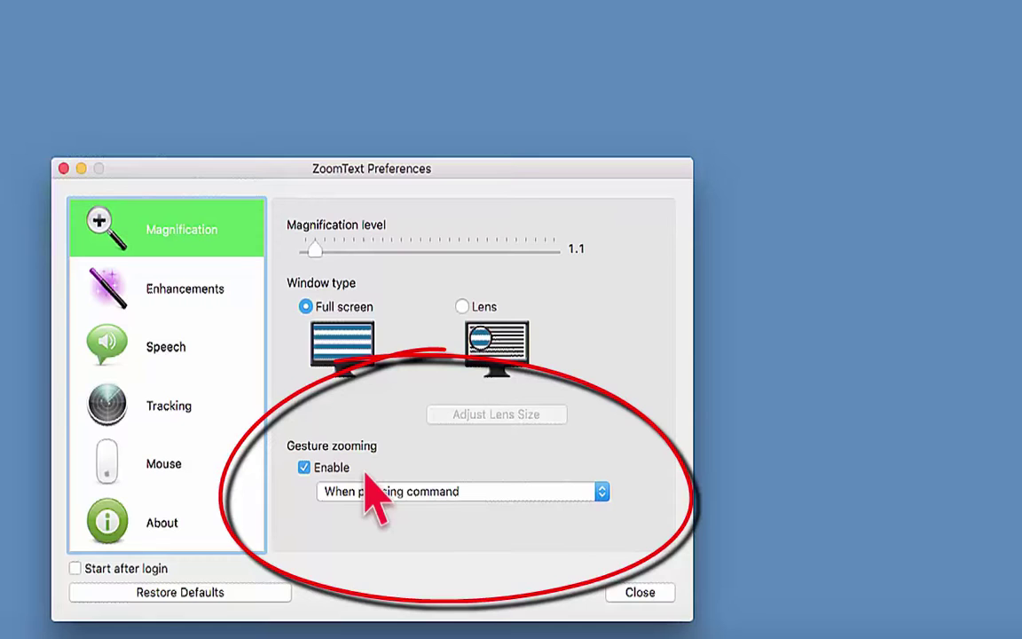
Step: Set gesture zooming to work when pressing shift, and raise the magnification level to 1.5
left_click(424, 492)
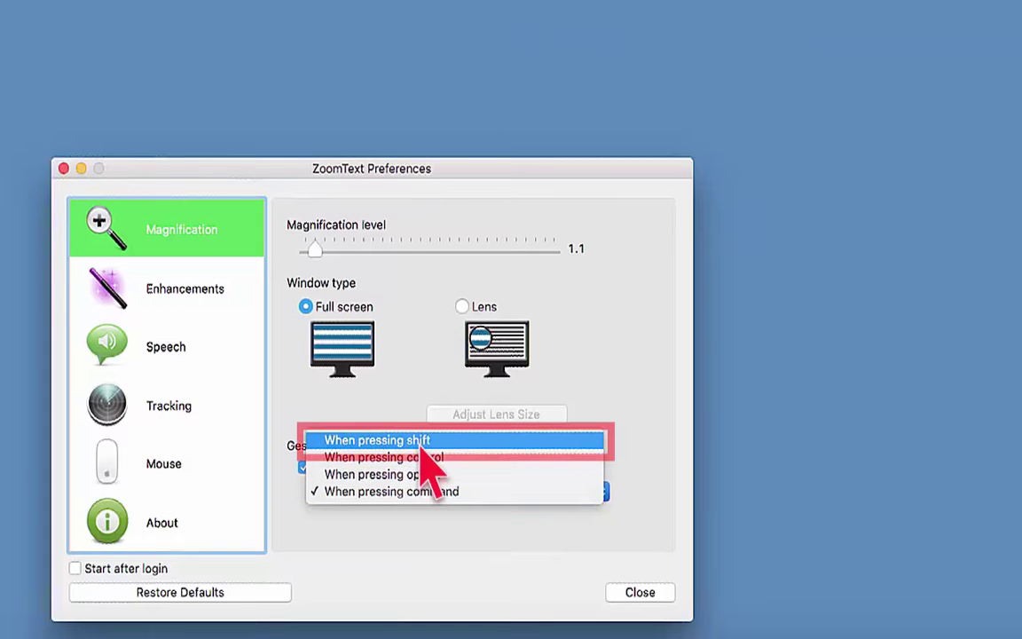
left_click(420, 442)
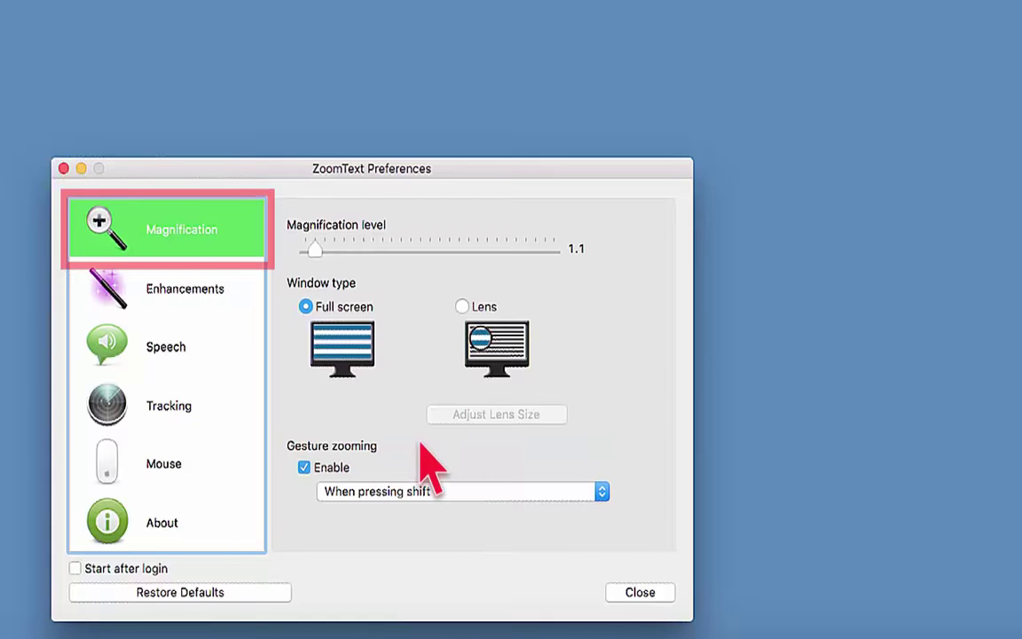
key("alt+super+Up")
key("alt+super+Up")
key("alt+super+Up")
key("alt+super+Up")
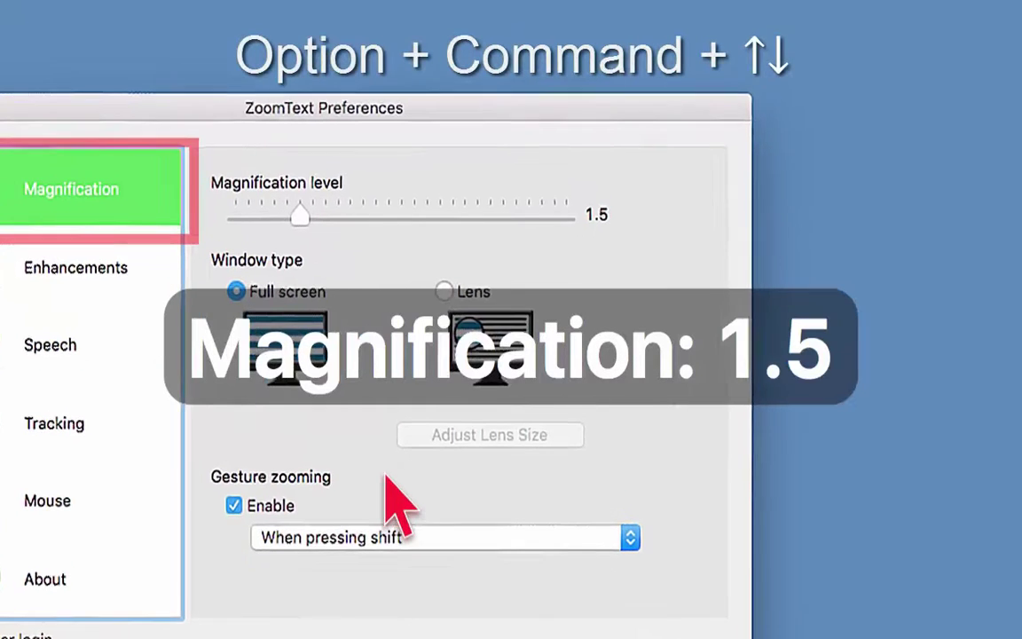
Step: Lower the magnification level to 1 and set gesture zooming to work when pressing command
key("alt+super+Down")
key("alt+super+Down")
key("alt+super+Down")
key("alt+super+Down")
key("alt+super+Down")
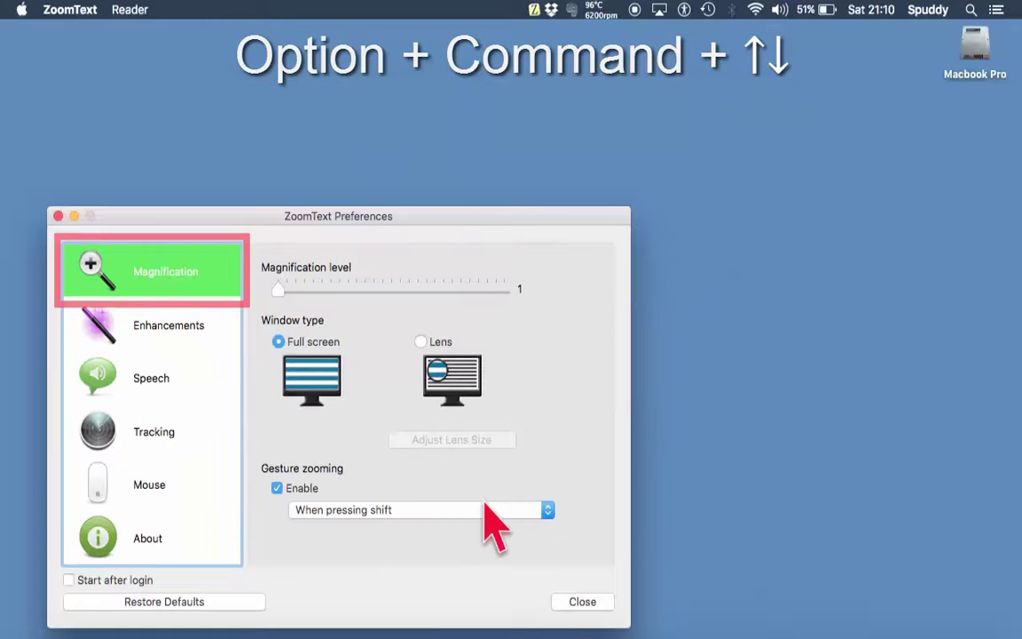
left_click(483, 509)
left_click(419, 557)
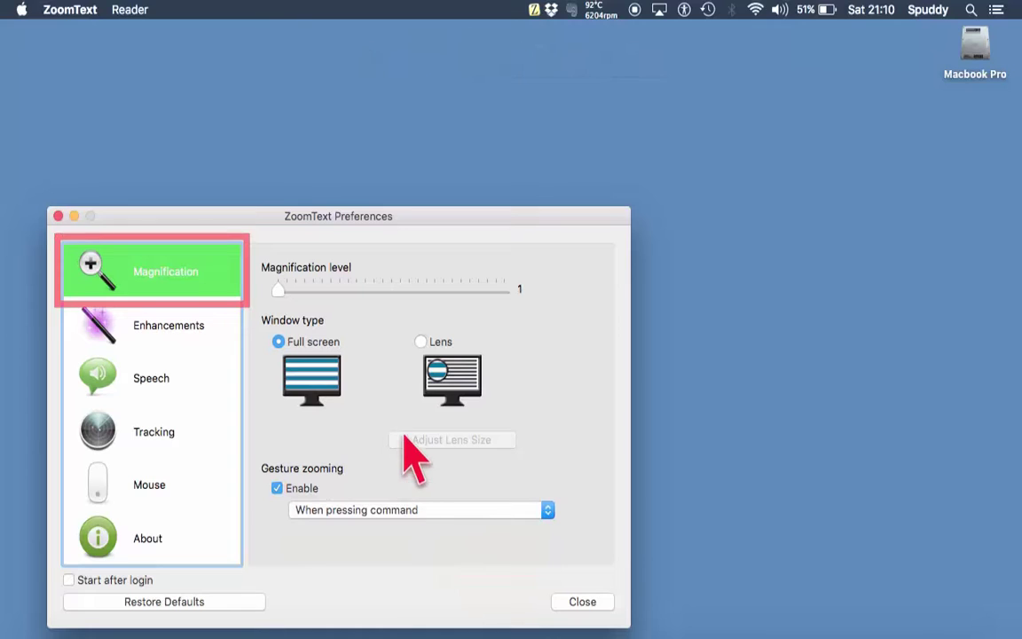
Step: Change the magnification window type to Lens and turn ZoomText on again
left_click(421, 342)
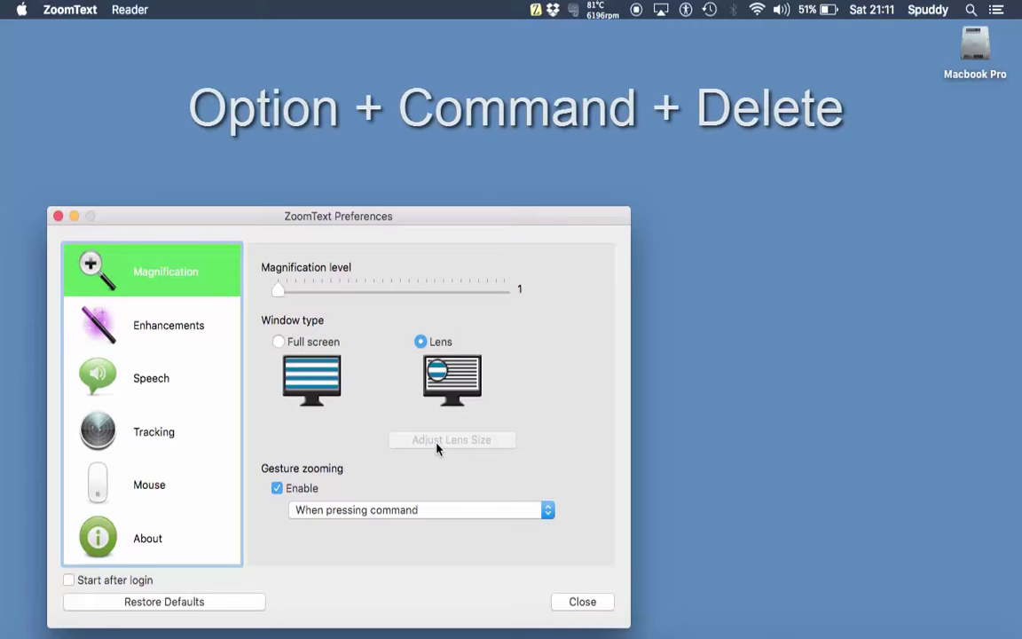
key("alt+super+BackSpace")
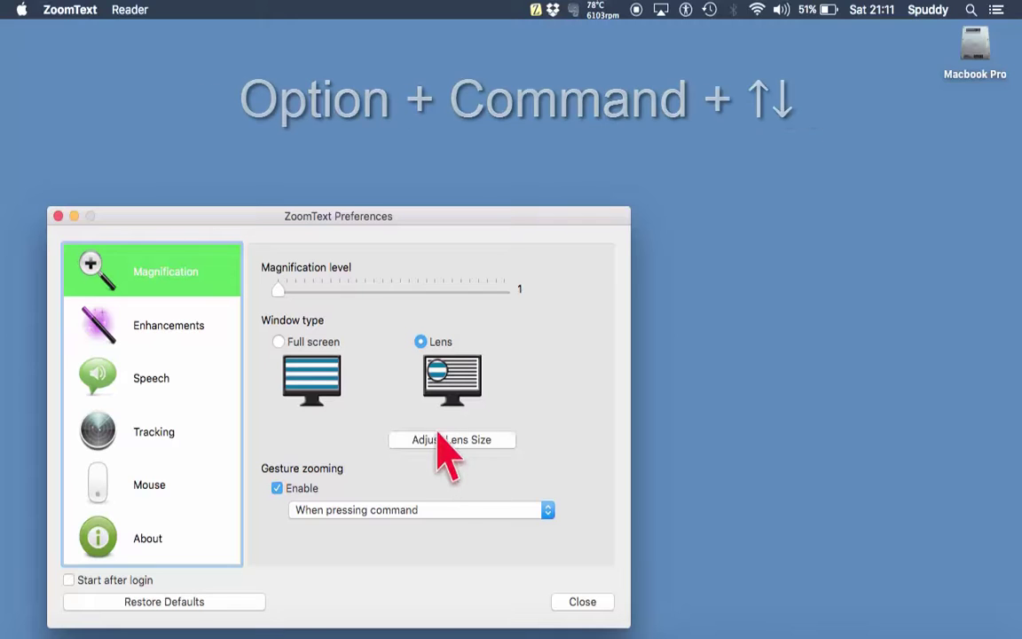
Step: Raise the lens magnification level to 1.4
key("alt+super+Up")
key("alt+super+Up")
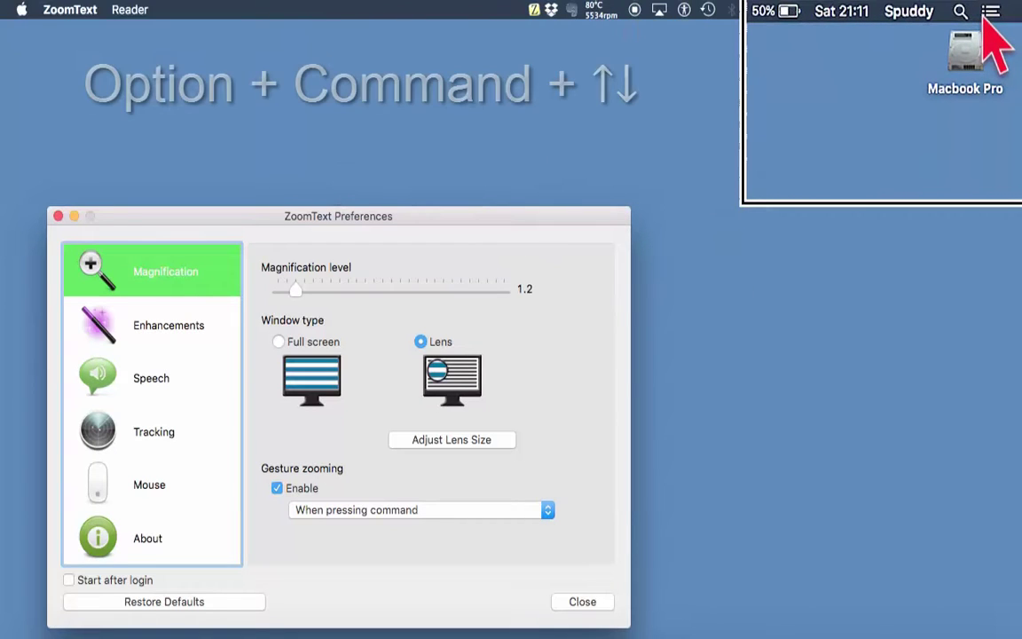
key("alt+super+Up")
key("alt+super+Up")
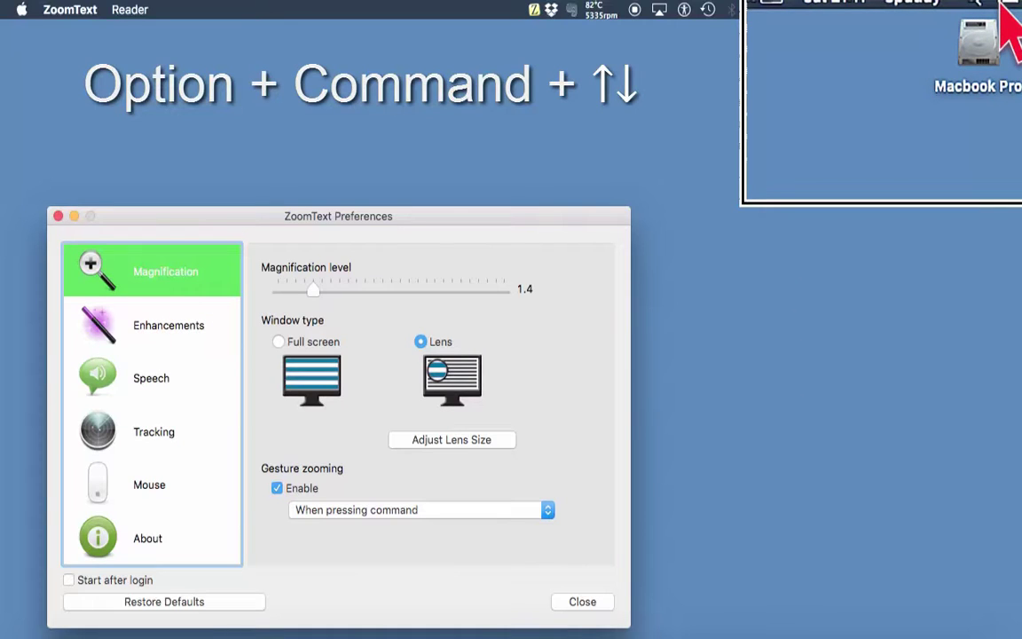
Step: Lower the lens magnification level to 1 so that the magnifier is off
key("alt+super+Down")
key("alt+super+Down")
key("alt+super+Down")
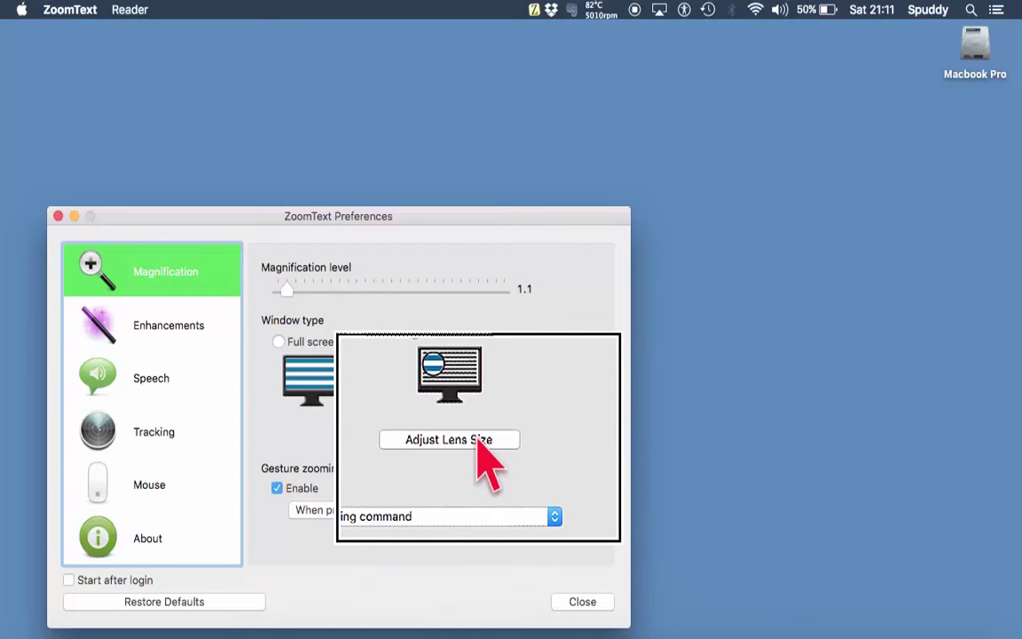
key("alt+super+Down")
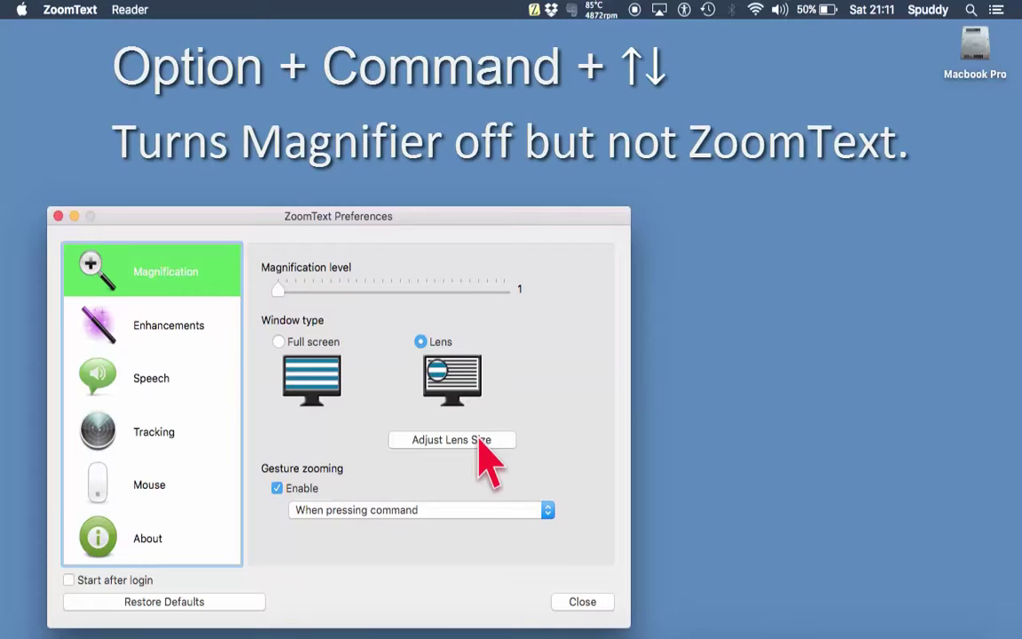
Step: Adjust the lens size by extending it up past the preferences title bar and right beyond the window, and apply the resize
left_click(453, 440)
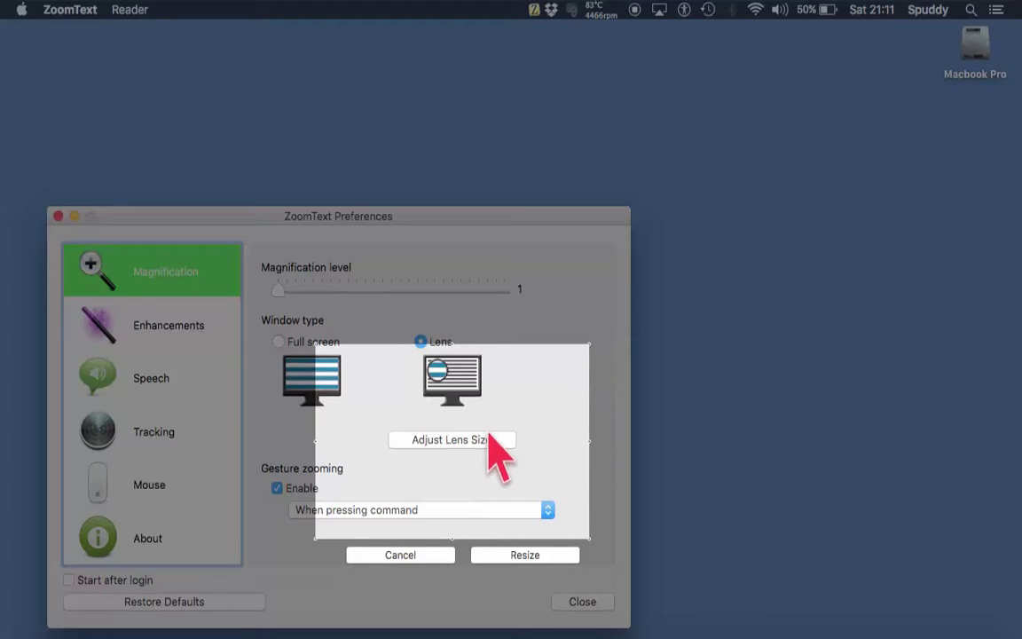
left_click_drag(525, 438, 534, 257)
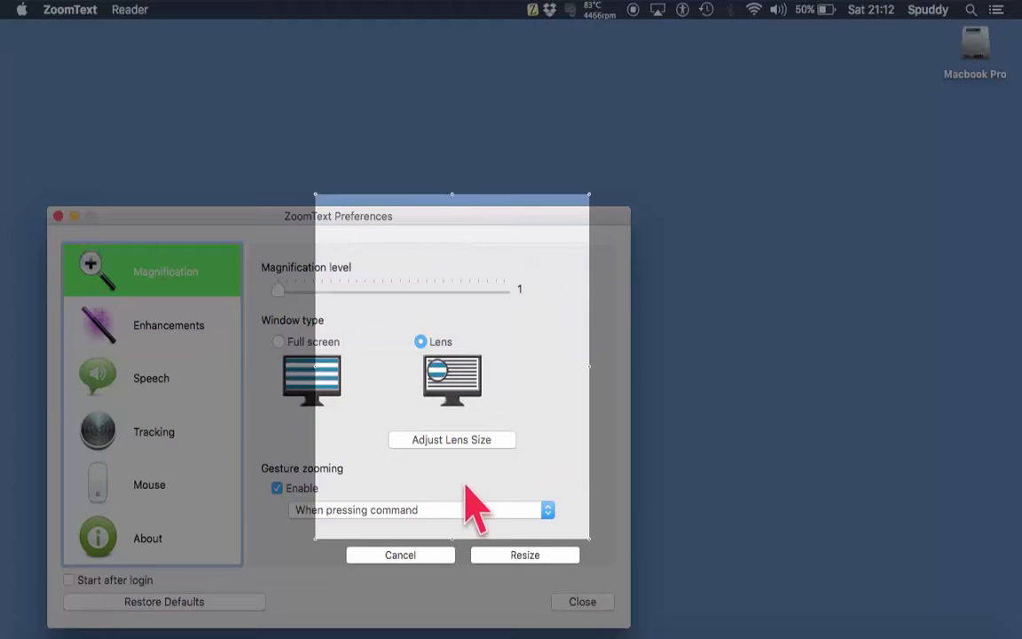
left_click_drag(524, 384, 785, 394)
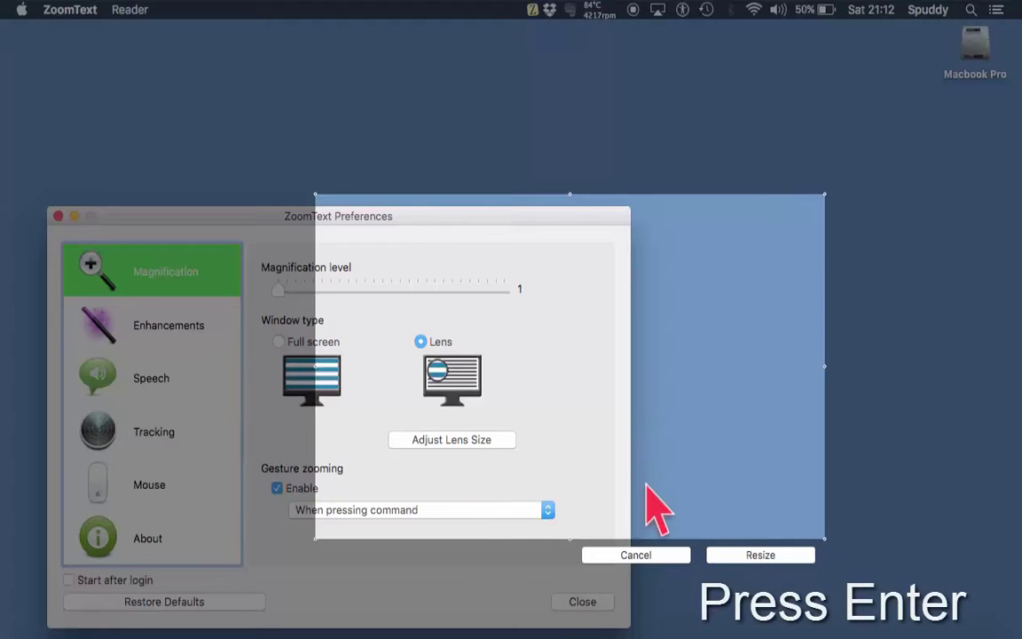
key("Return")
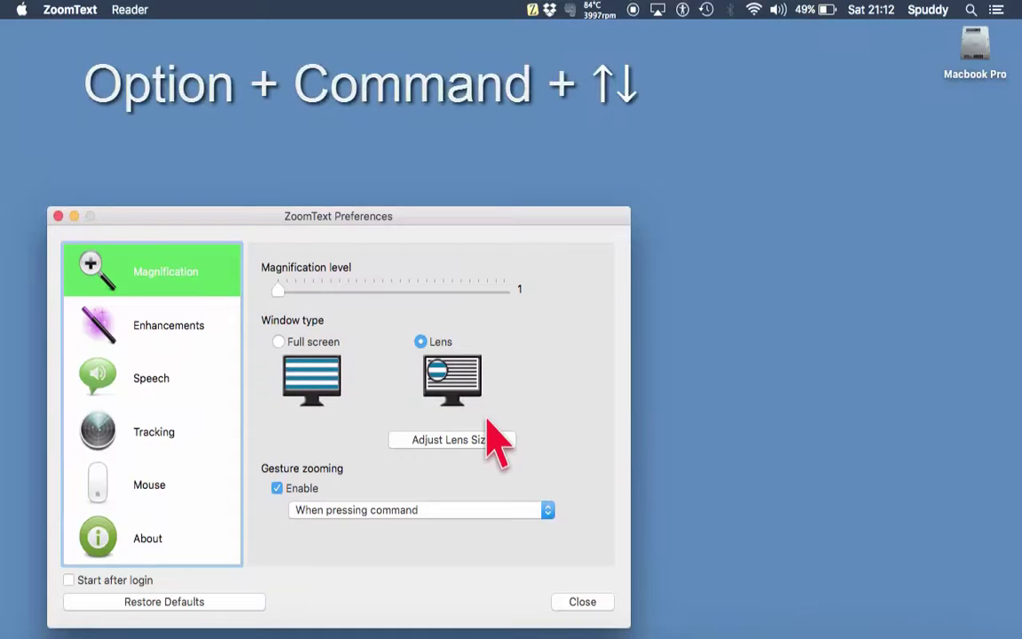
Step: Try the resized lens by raising the magnification level to 1.2 and returning it to 1
key("alt+super+Up")
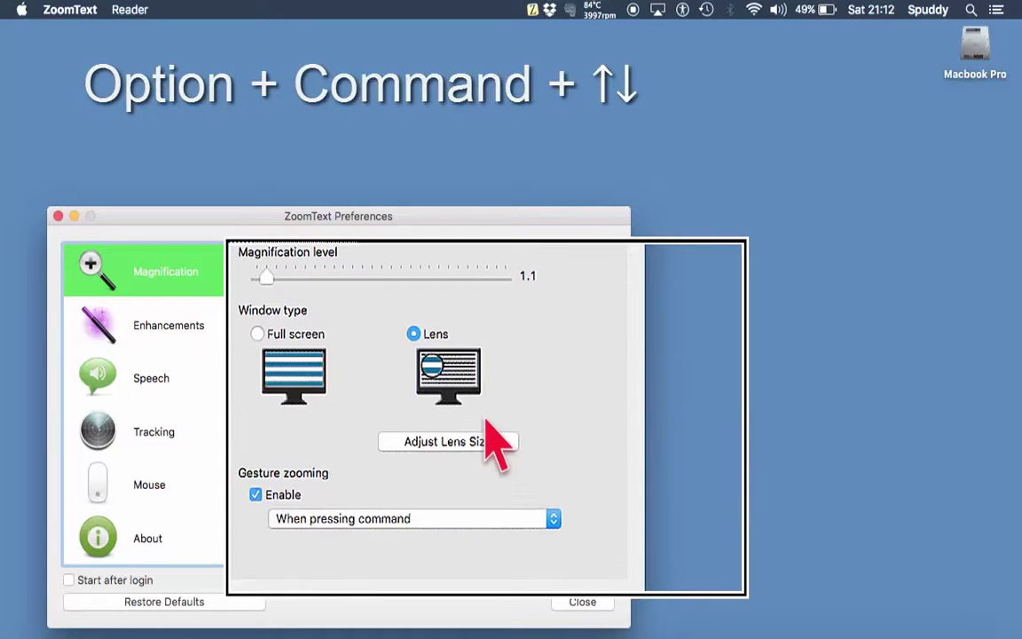
key("alt+super+Up")
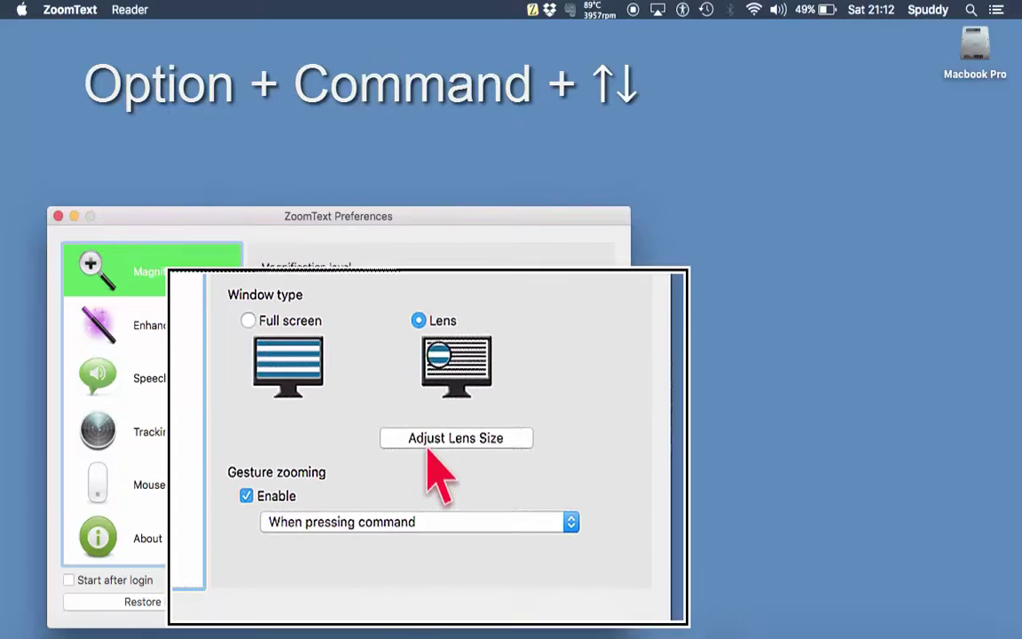
key("alt+super+Down")
key("alt+super+Down")
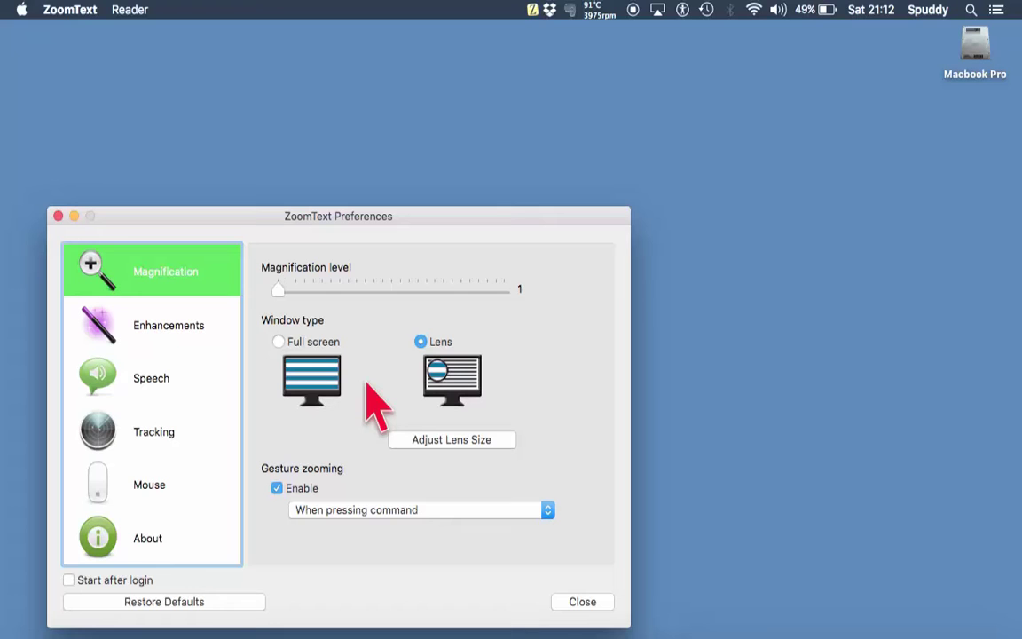
Step: Set the screen color scheme to Reverse video in the Enhancements settings and turn ZoomText off
left_click(180, 330)
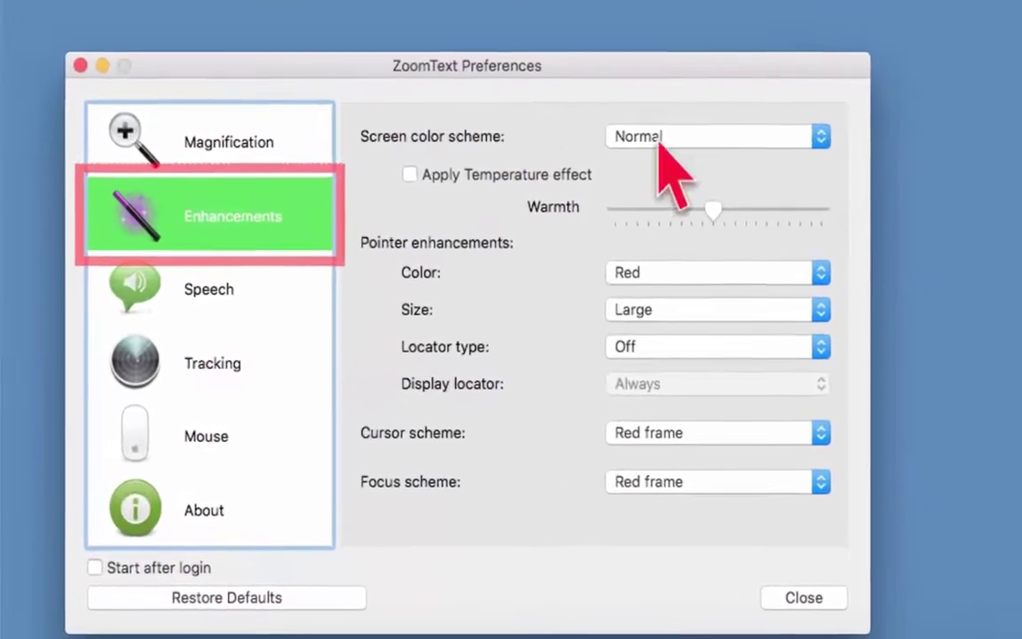
left_click(723, 137)
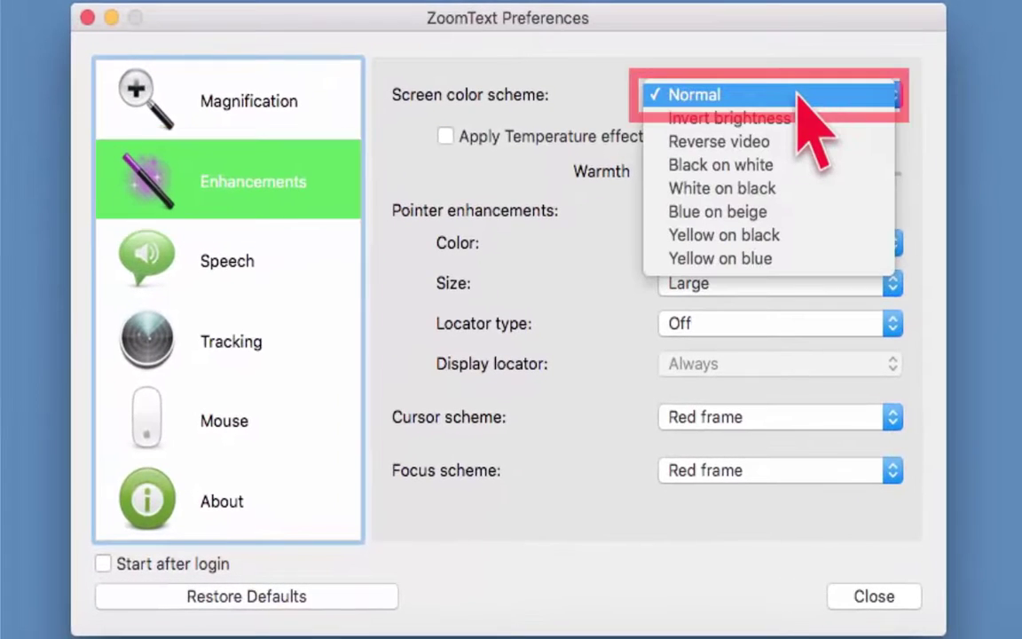
left_click(783, 140)
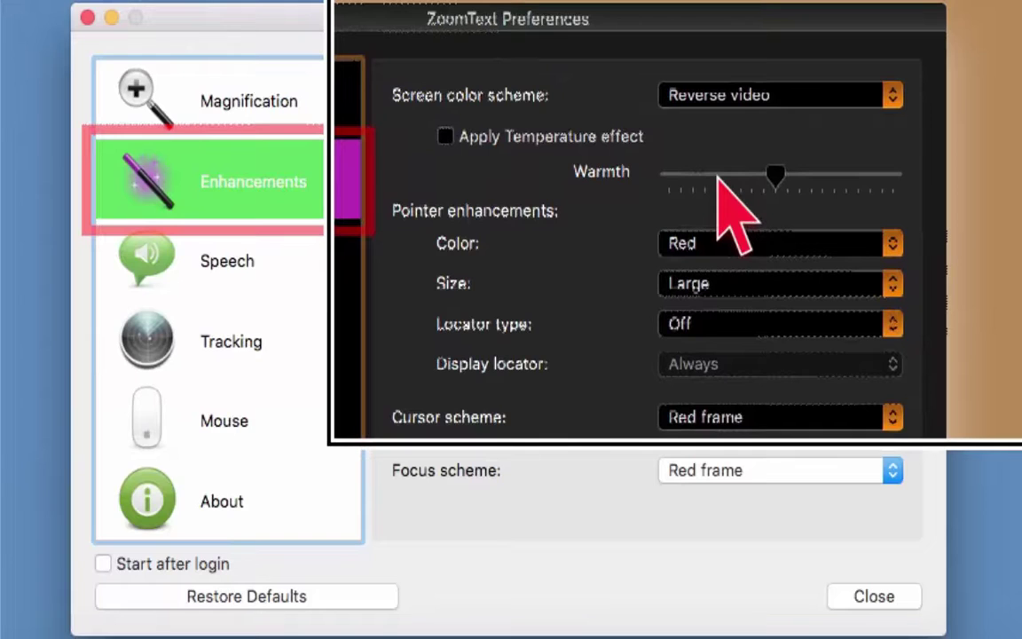
key("ctrl+alt+Return")
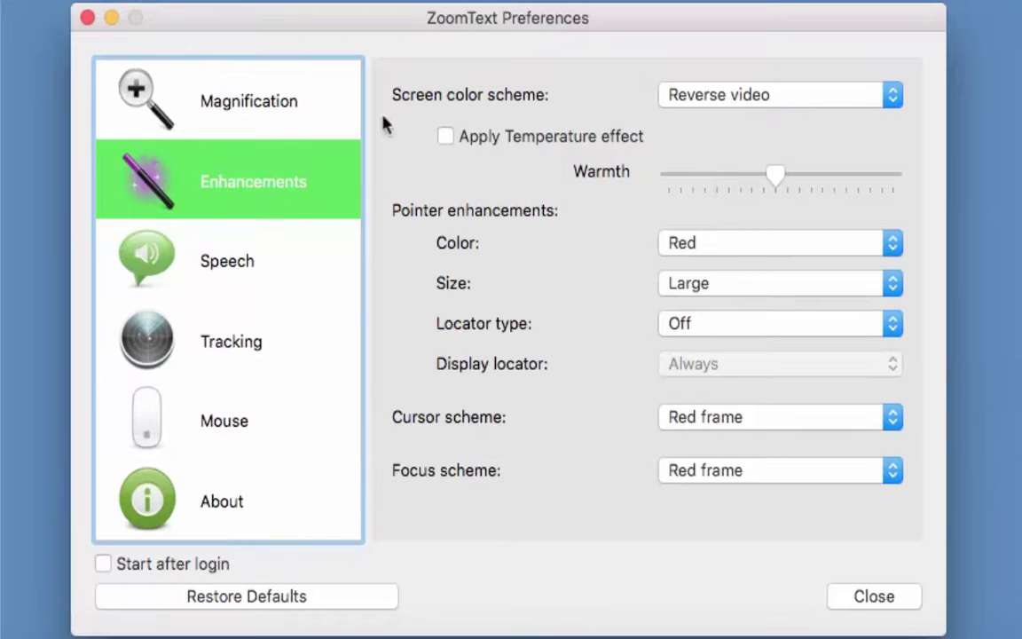
Step: Check the Magnification settings, return to the Enhancements settings and turn ZoomText back on
left_click(291, 104)
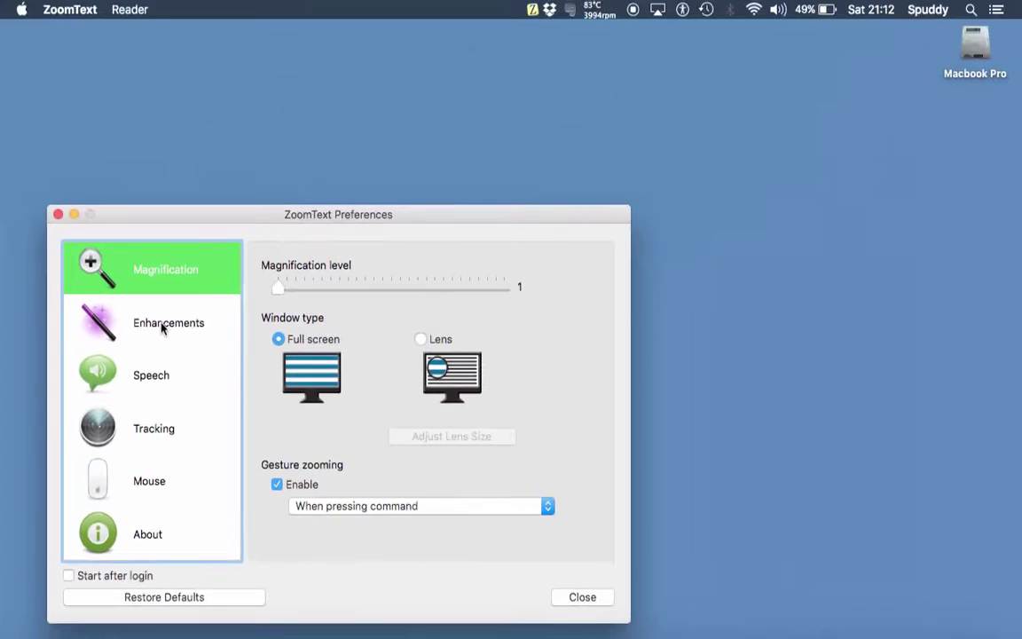
left_click(163, 329)
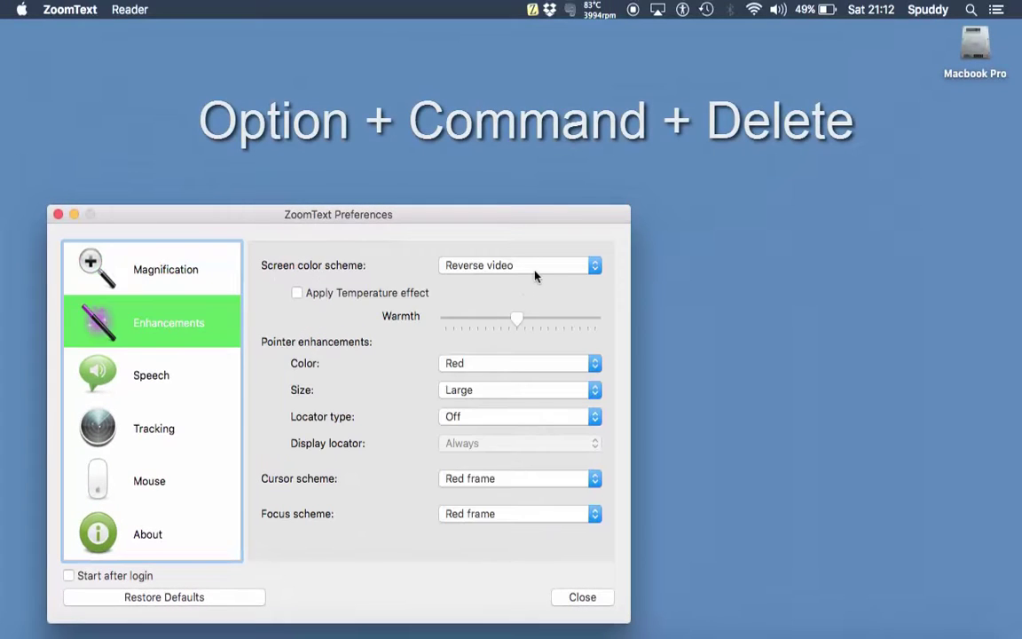
key("alt+super+BackSpace")
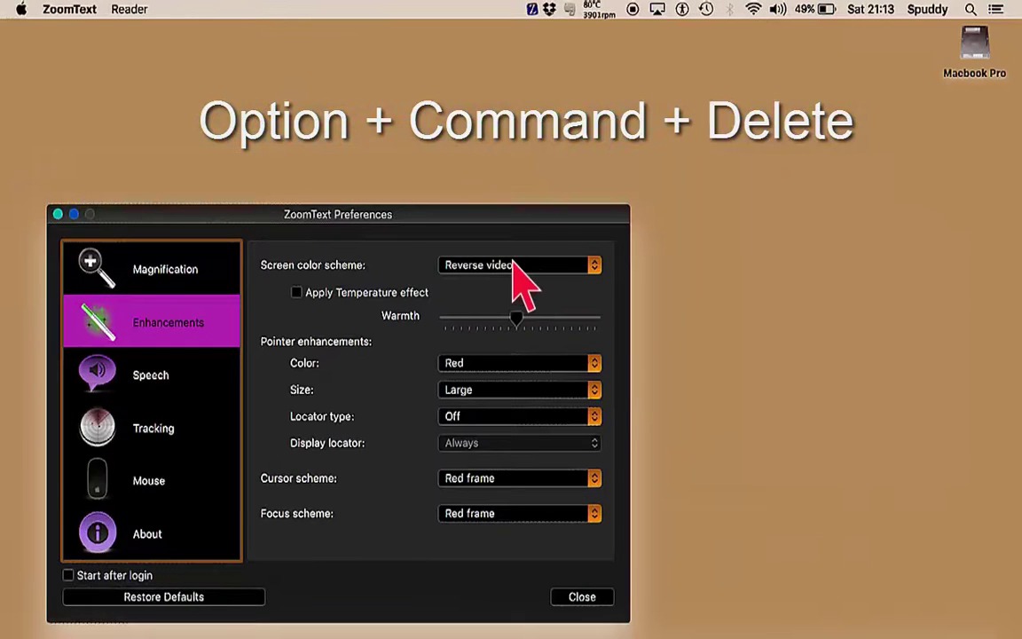
Step: Try the White on black screen color scheme and switch it to Yellow on blue
left_click(514, 263)
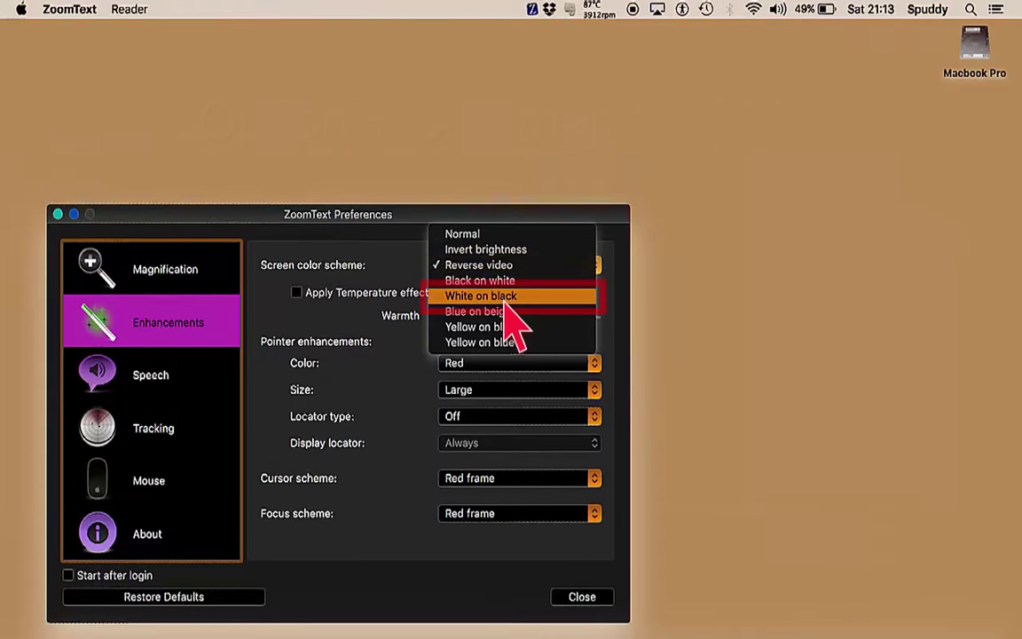
left_click(517, 325)
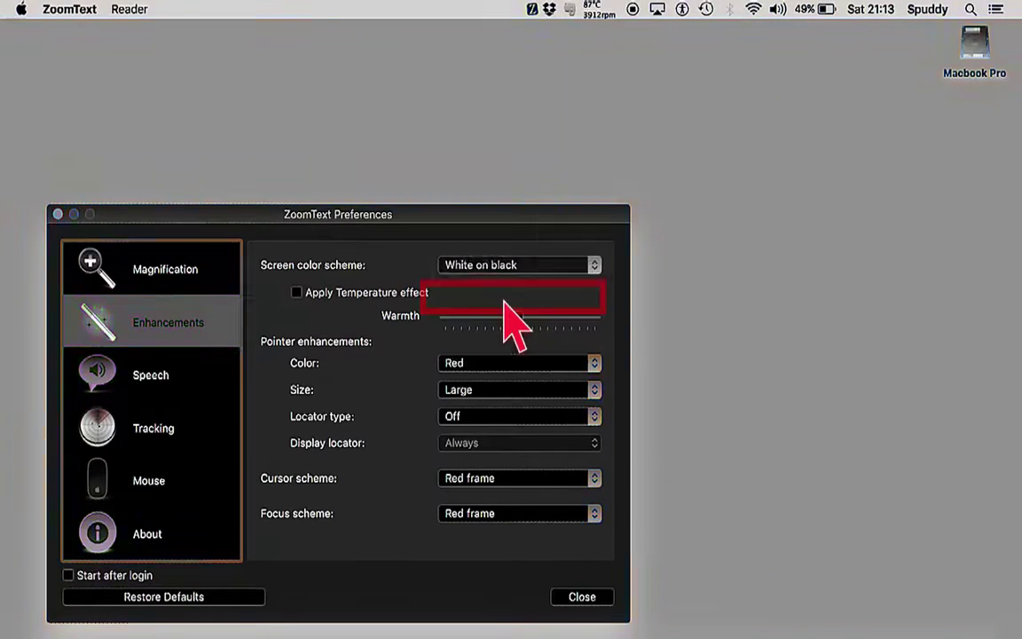
left_click(515, 267)
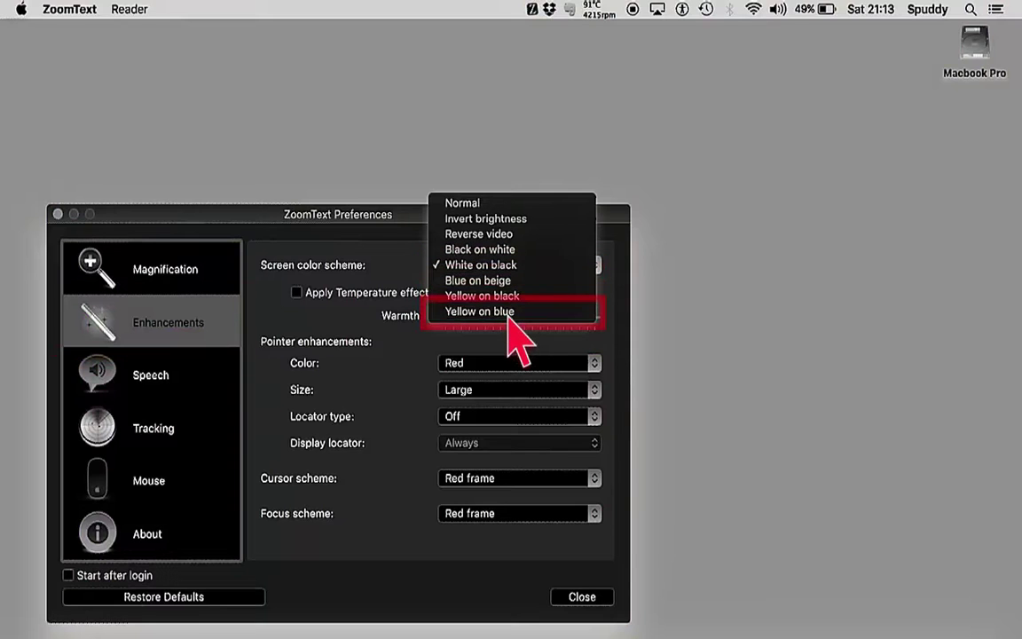
left_click(509, 314)
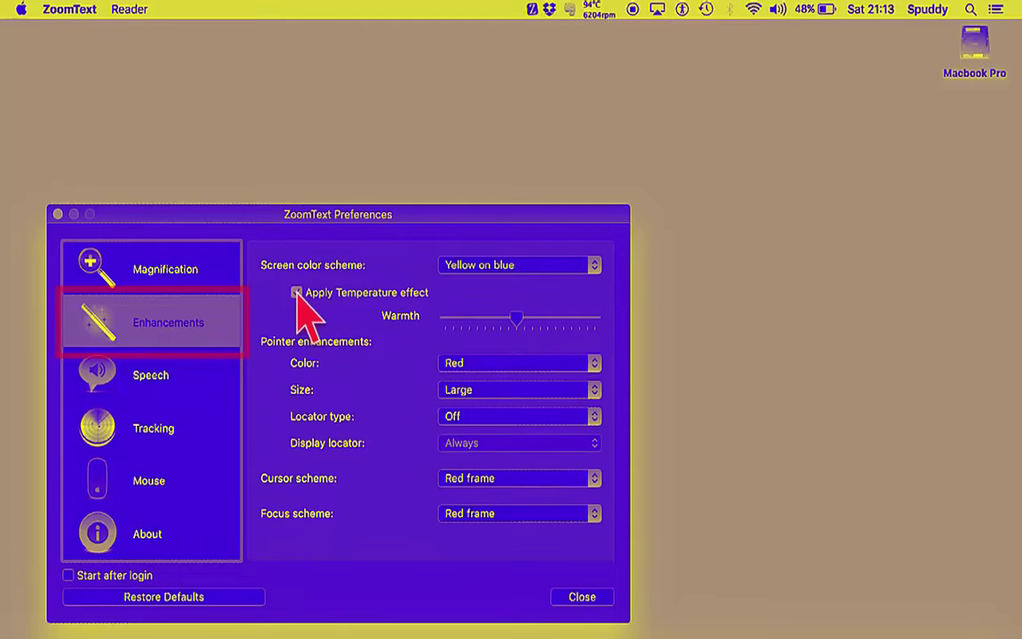
Step: Apply the temperature effect with Warmth at its lowest setting and set the screen color scheme to Normal
left_click(297, 294)
left_click_drag(514, 321, 446, 323)
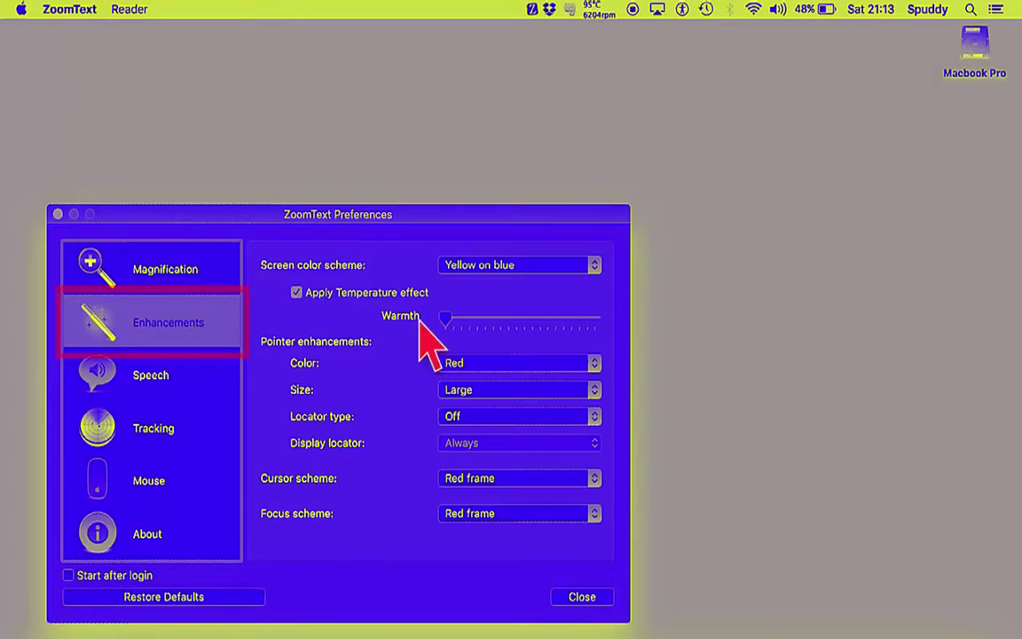
left_click(594, 265)
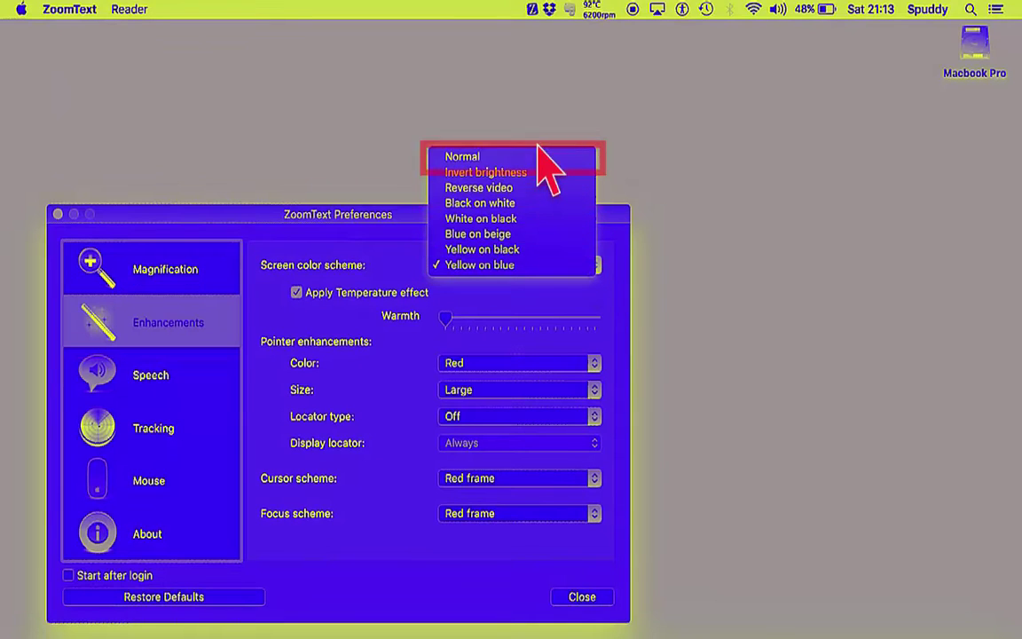
left_click(465, 157)
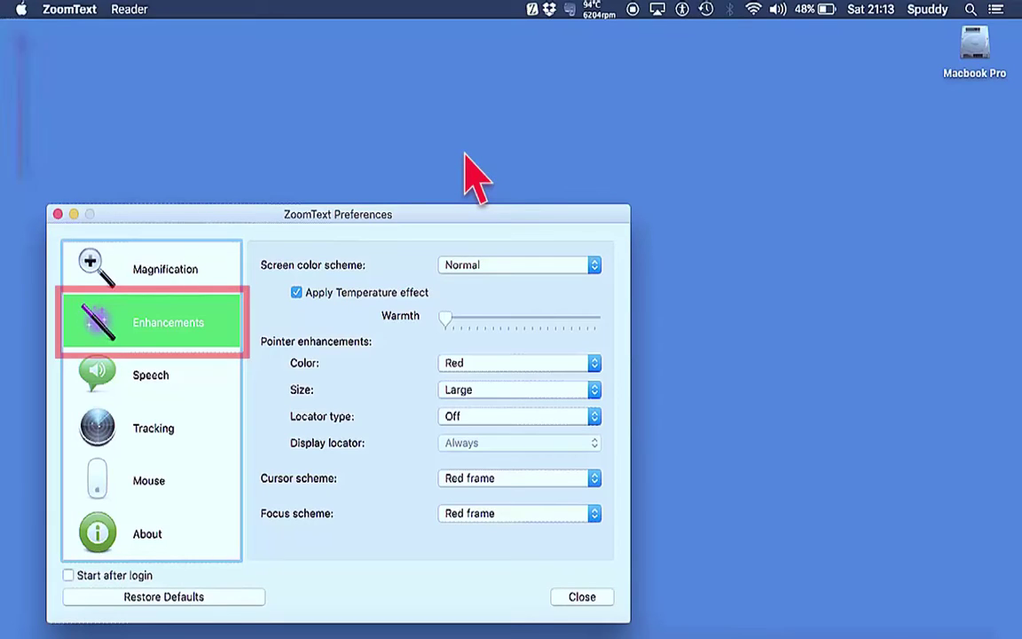
Step: Look through the Zoom and Display options in the Accessibility section of System Preferences, and close System Preferences
left_click(22, 11)
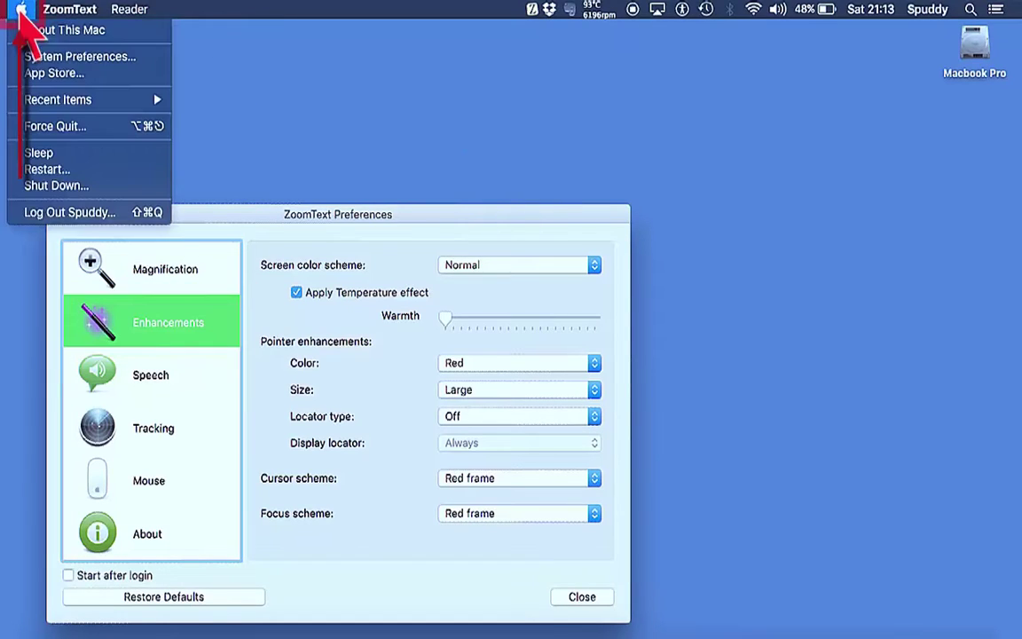
left_click(43, 58)
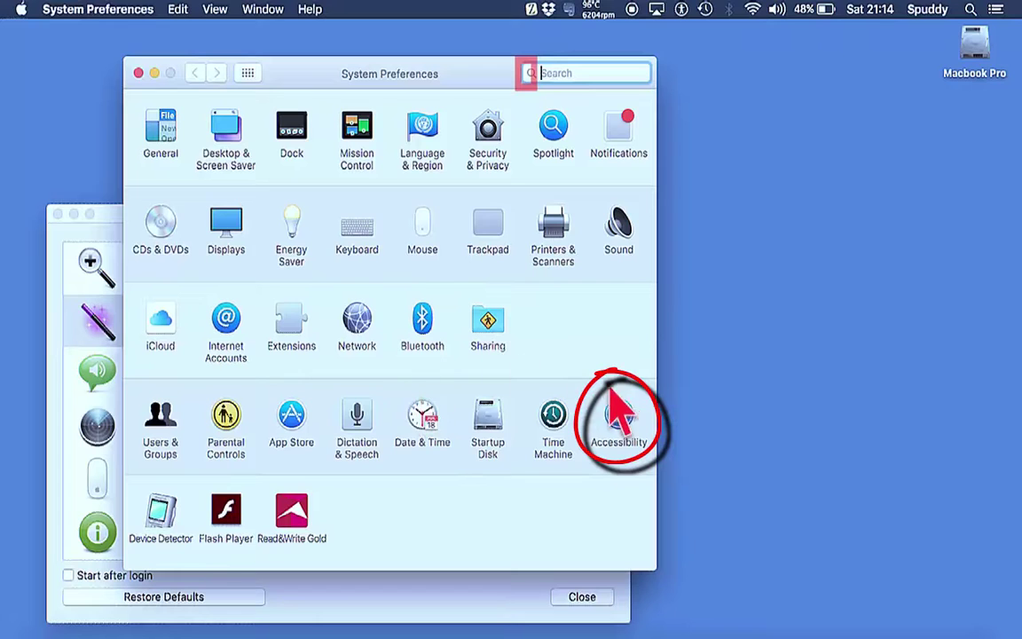
left_click(632, 425)
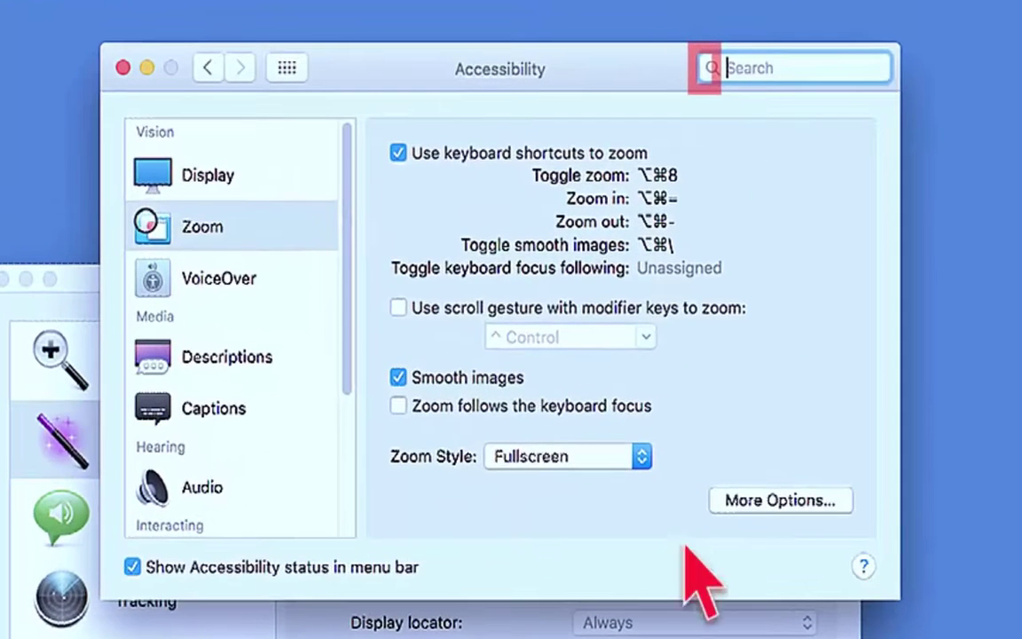
left_click(204, 232)
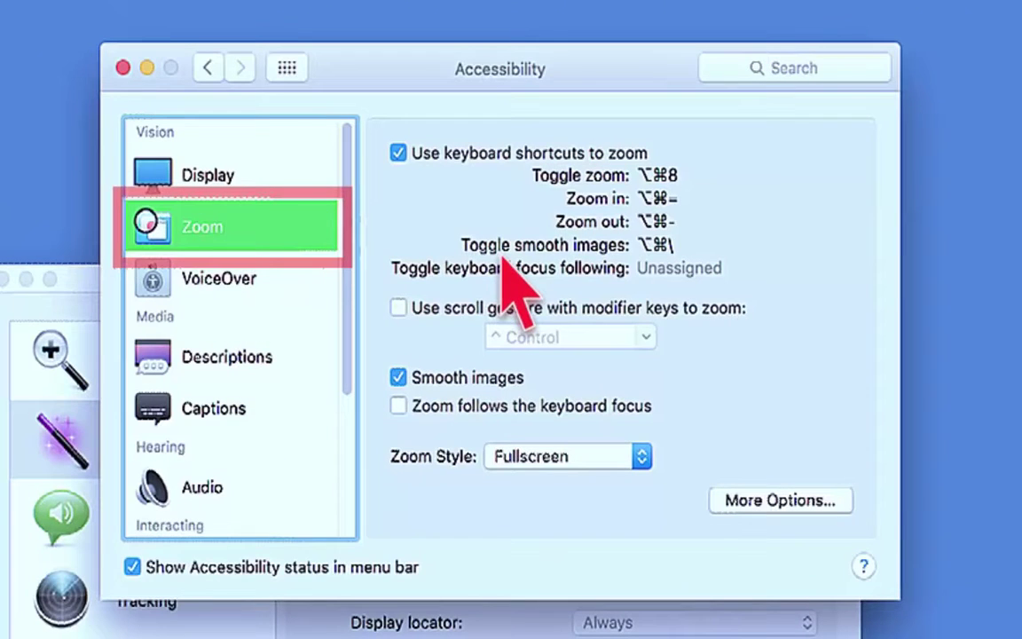
left_click(238, 174)
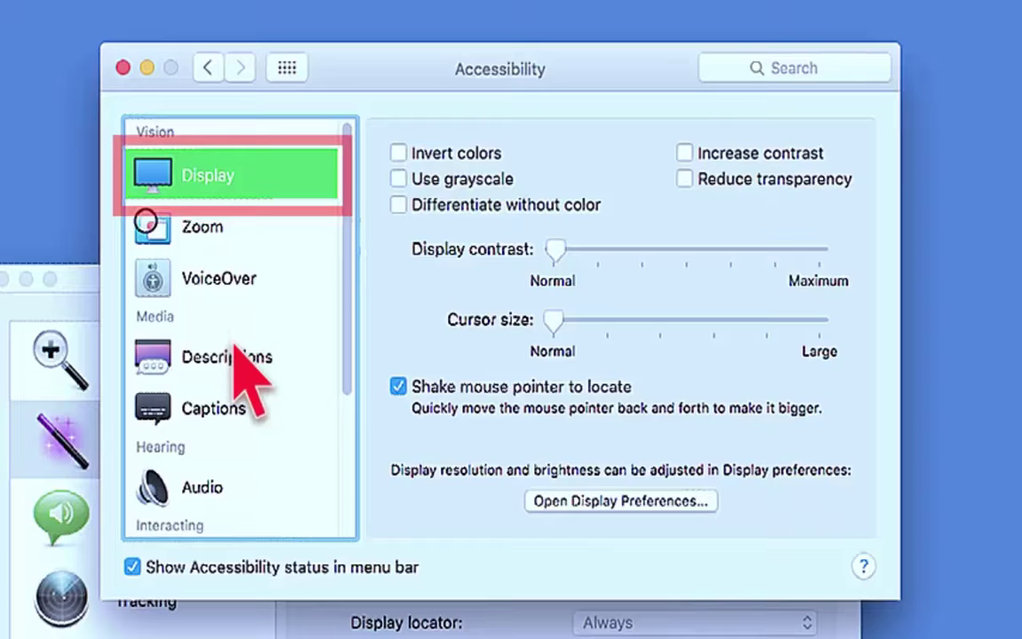
scroll(244, 368, "down", 5)
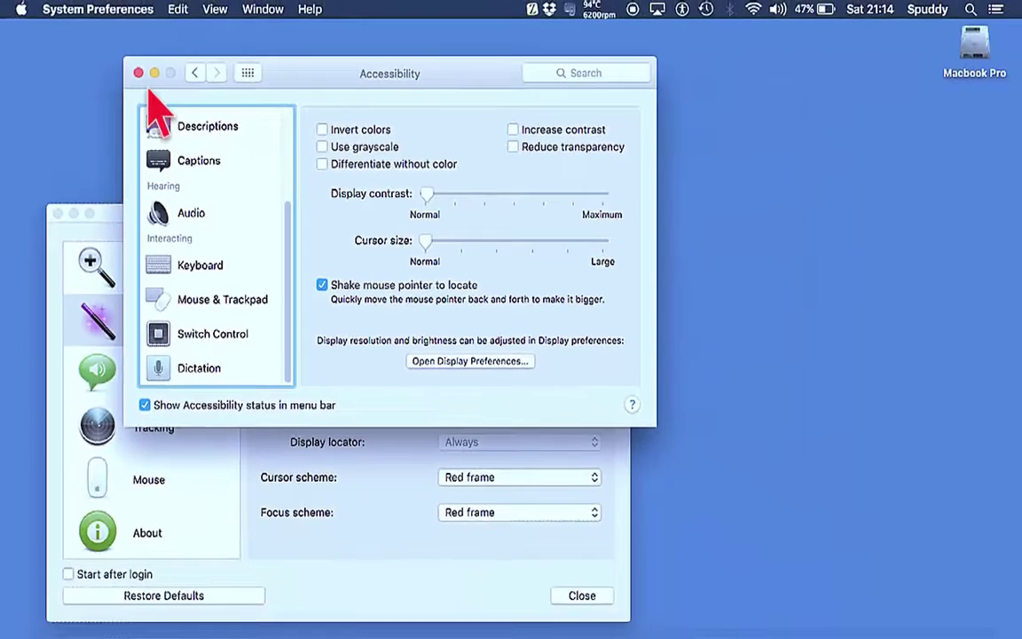
left_click(138, 73)
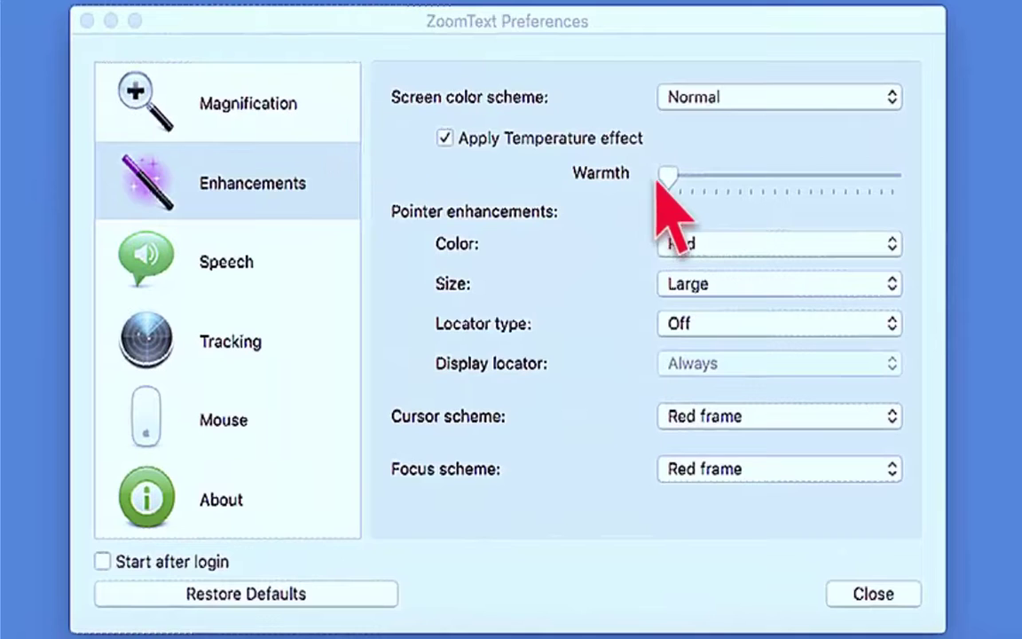
Step: Turn off the temperature effect and set the pointer color to Normal
left_click(444, 138)
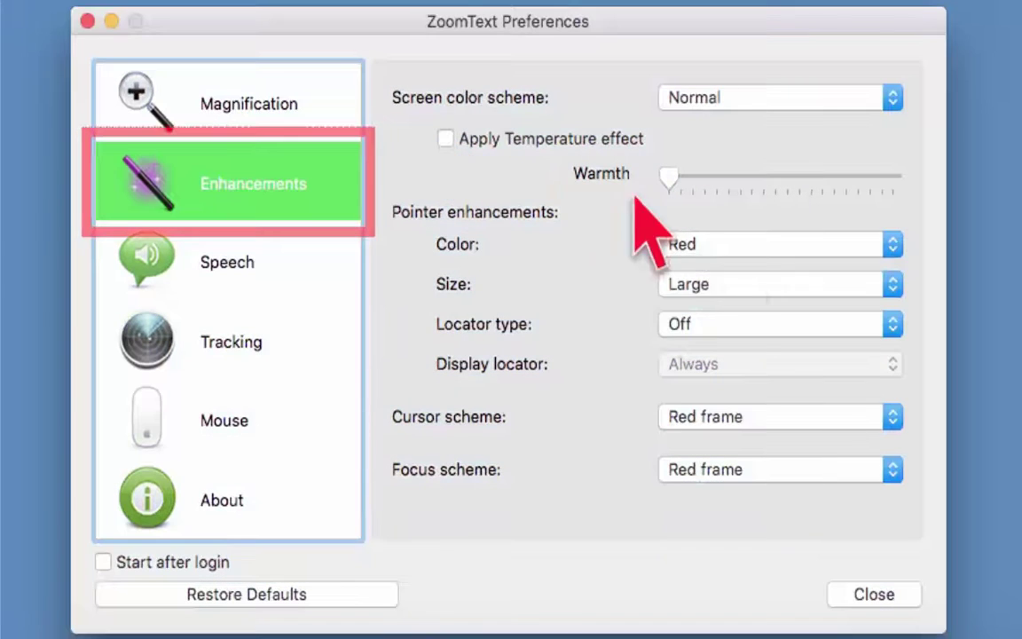
left_click(731, 245)
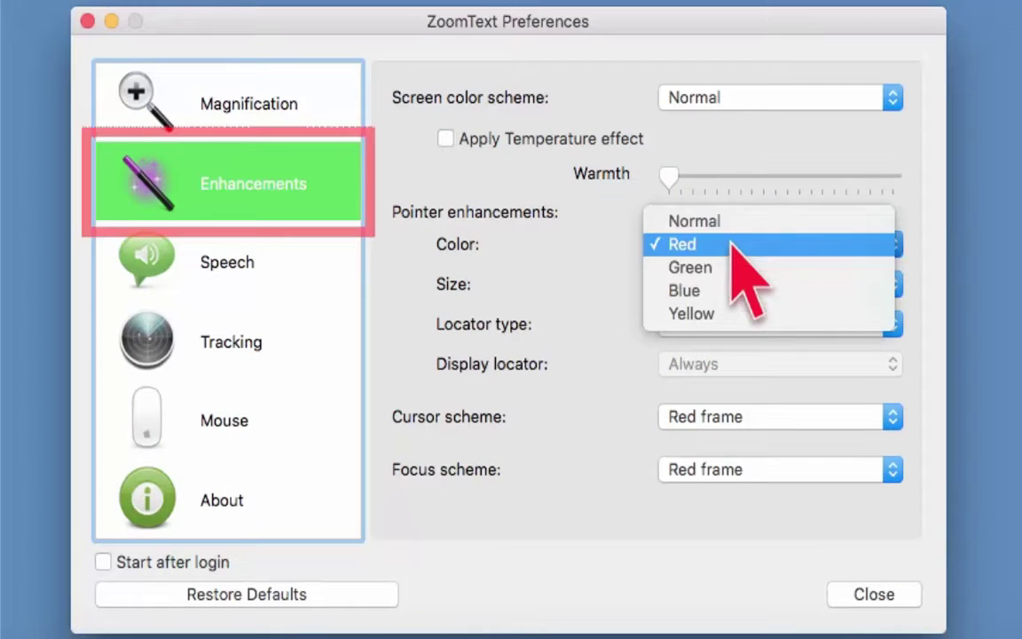
left_click(731, 224)
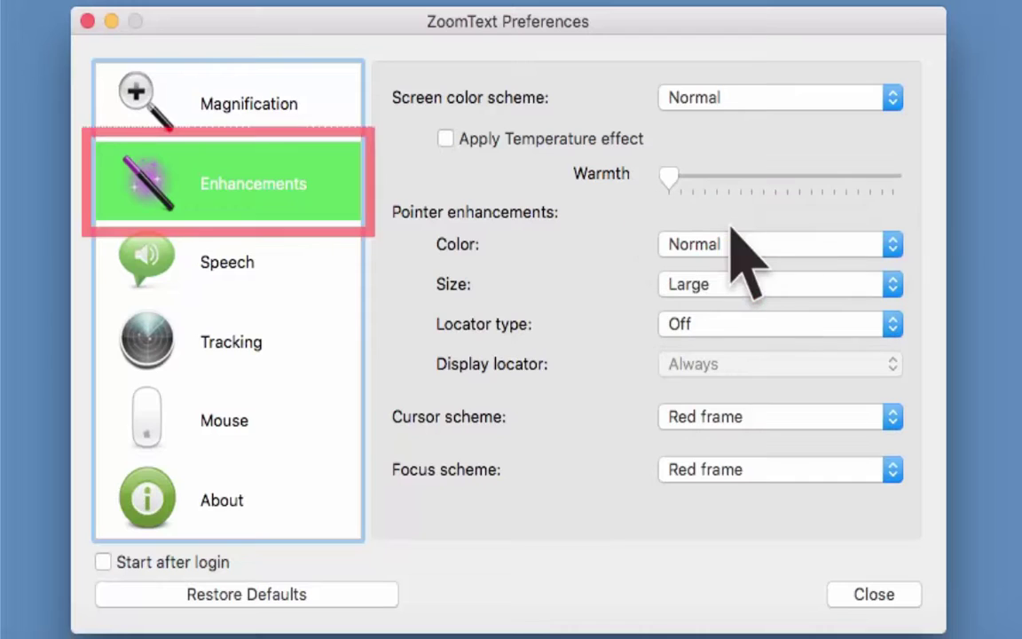
Step: Try the Blue pointer color and return it to Normal
left_click(731, 232)
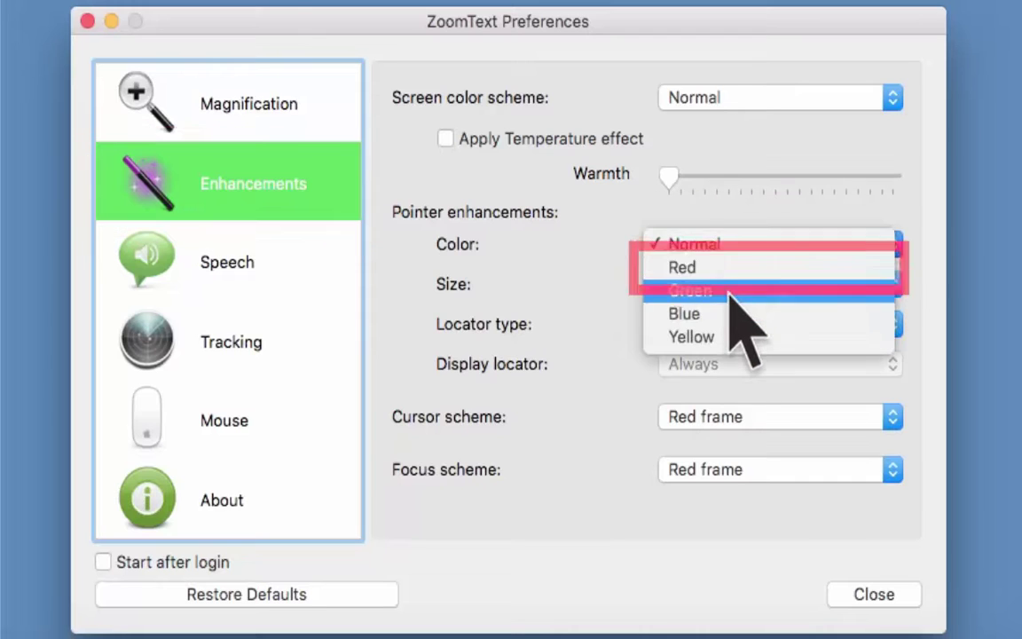
left_click(730, 314)
left_click(726, 245)
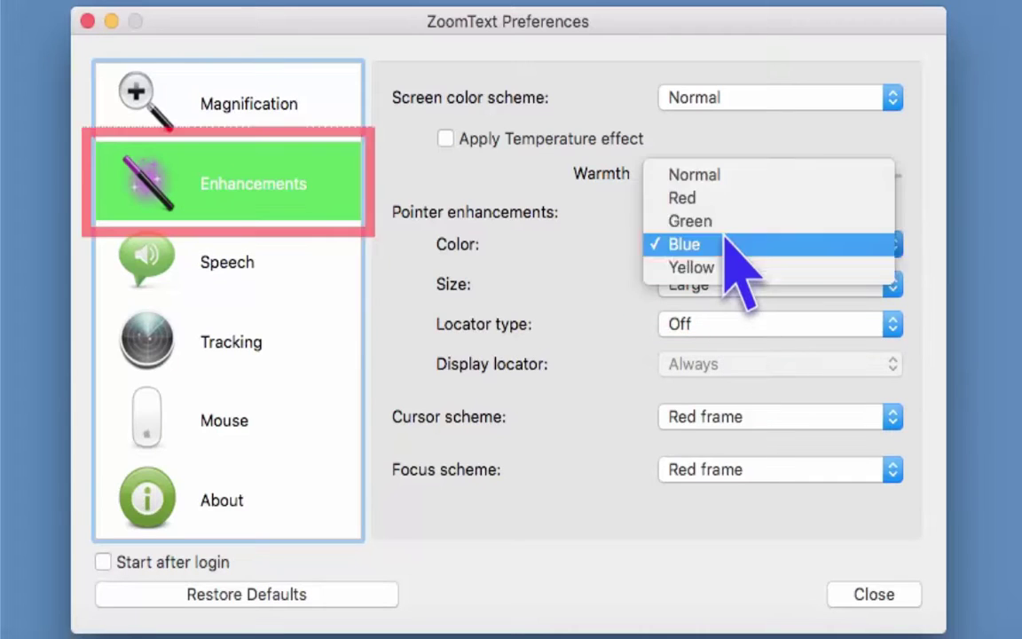
left_click(726, 180)
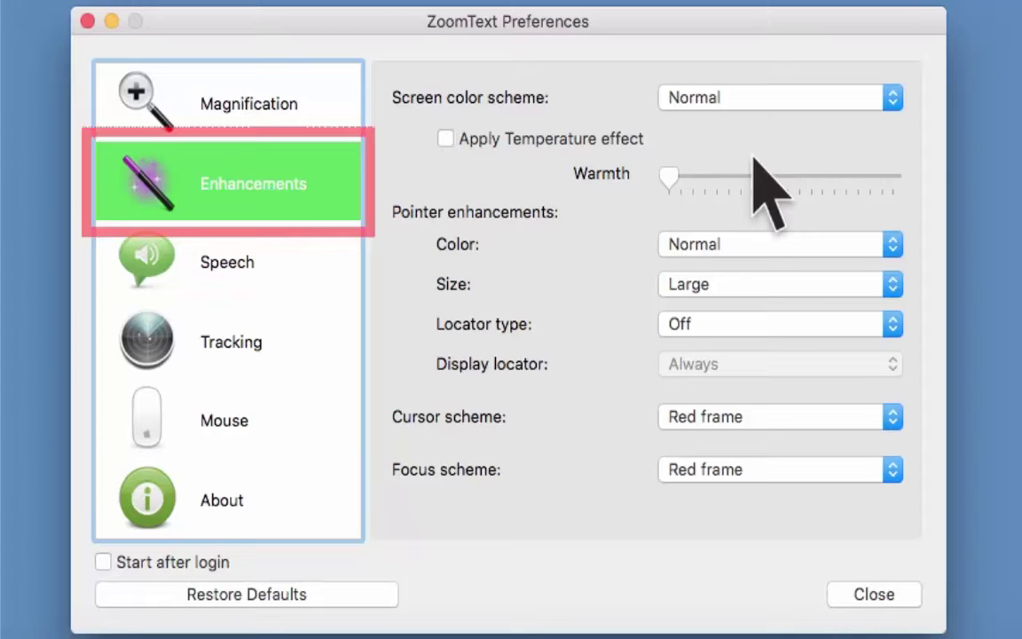
Step: Try the Extra large pointer size and switch the size to Normal
left_click(878, 284)
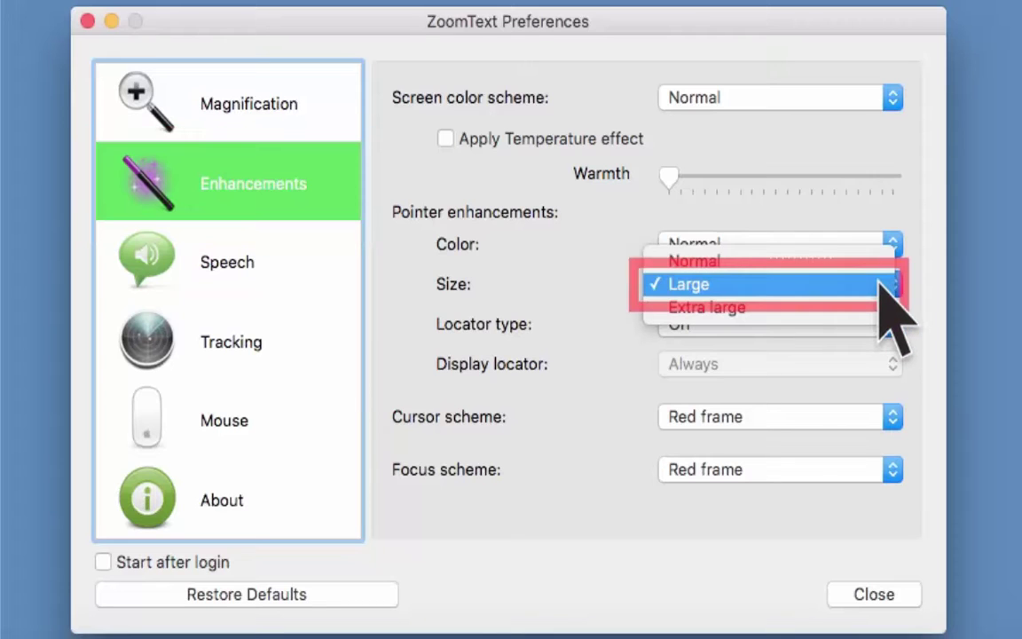
left_click(832, 307)
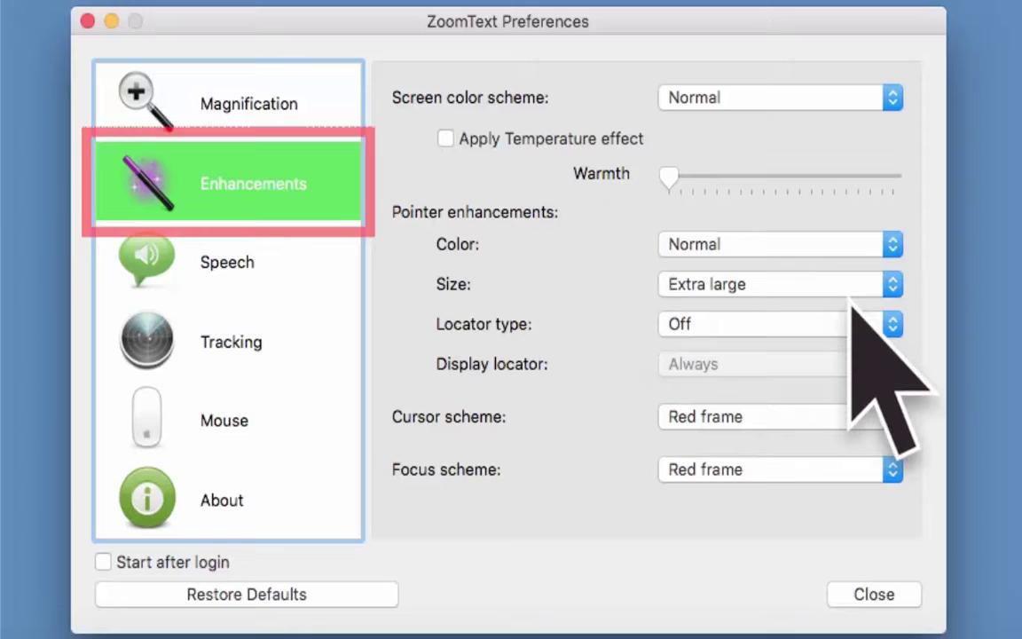
left_click(880, 280)
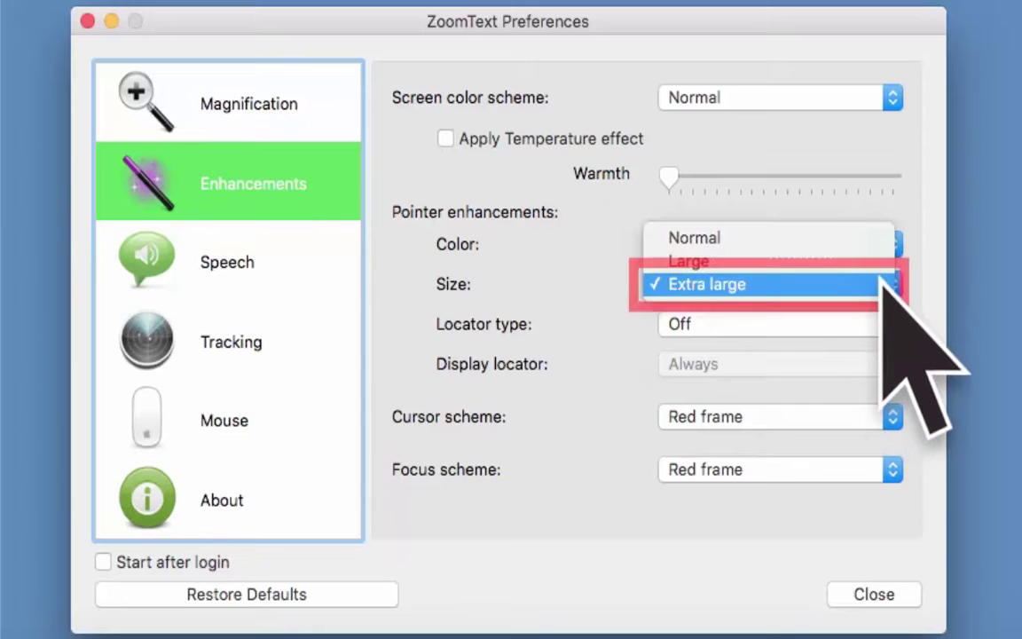
left_click(852, 238)
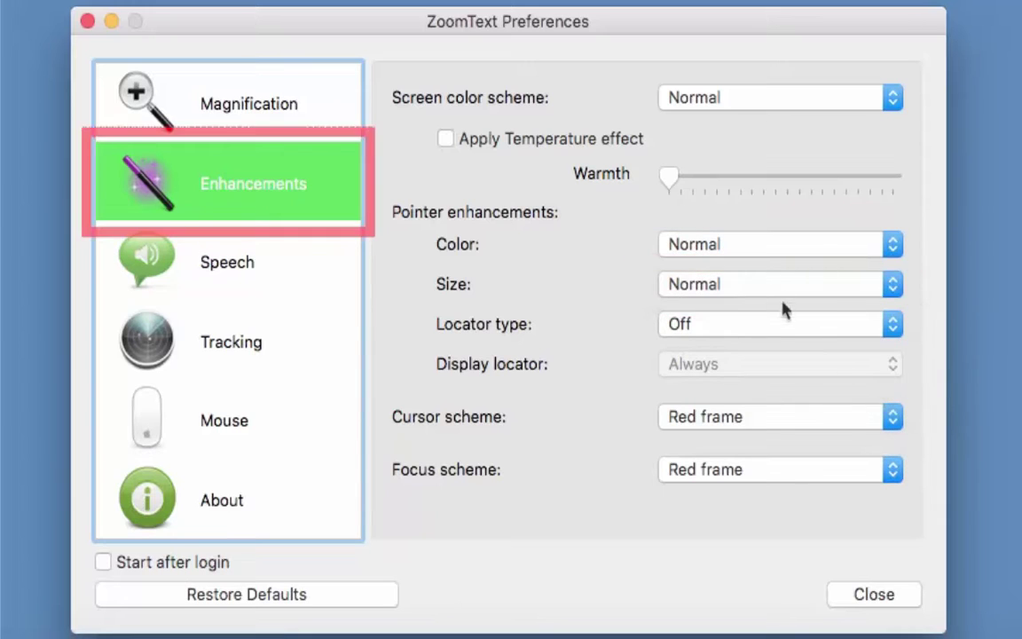
Step: Try the Crosshair and Circle pointer locator types and set the locator type back to Off
left_click(779, 324)
left_click(747, 372)
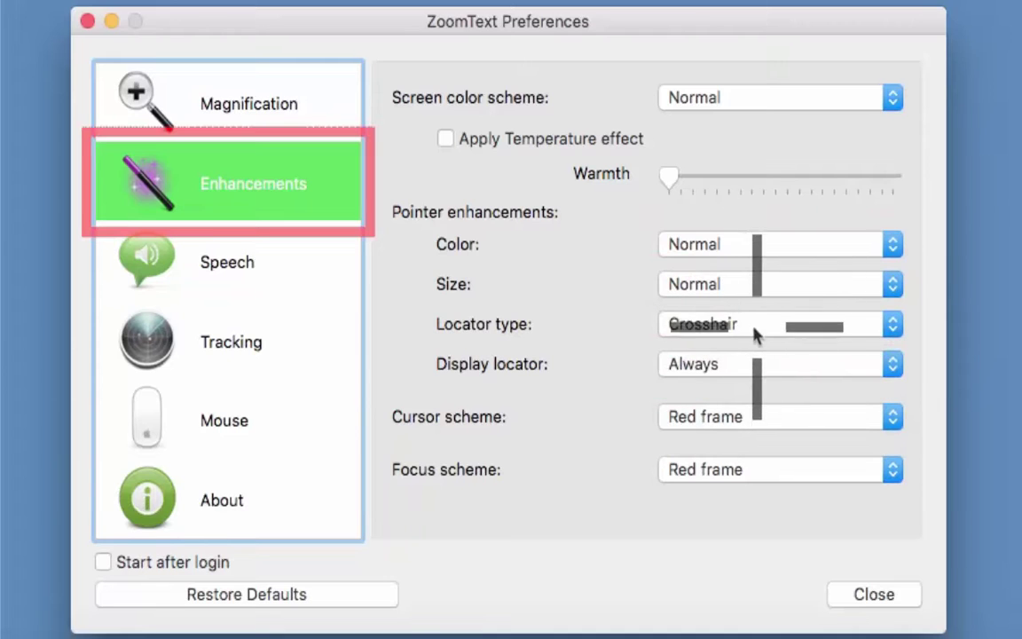
left_click(754, 327)
left_click(742, 302)
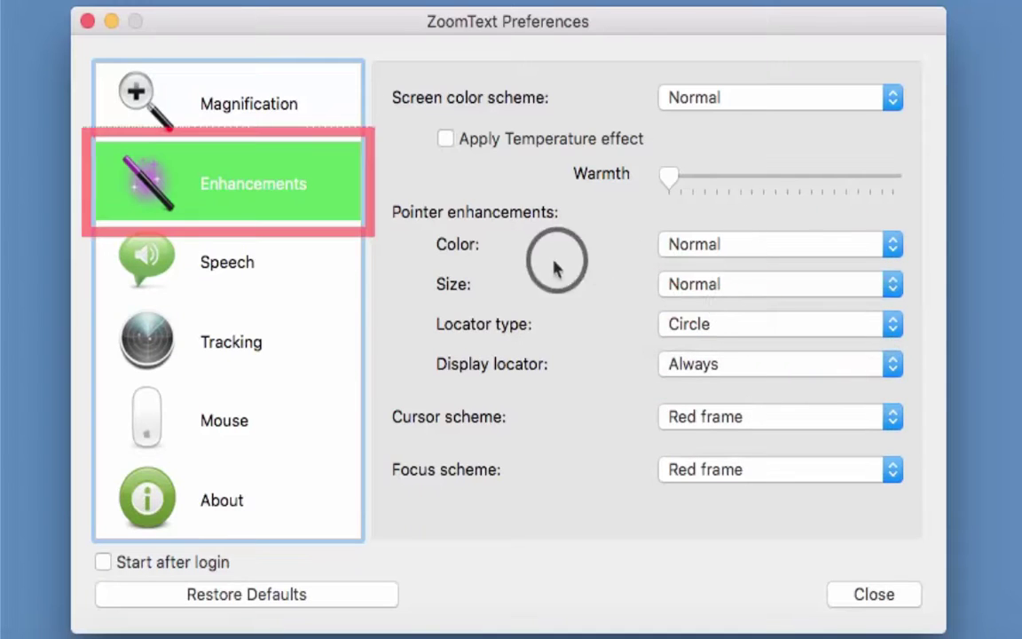
left_click(766, 330)
left_click(766, 304)
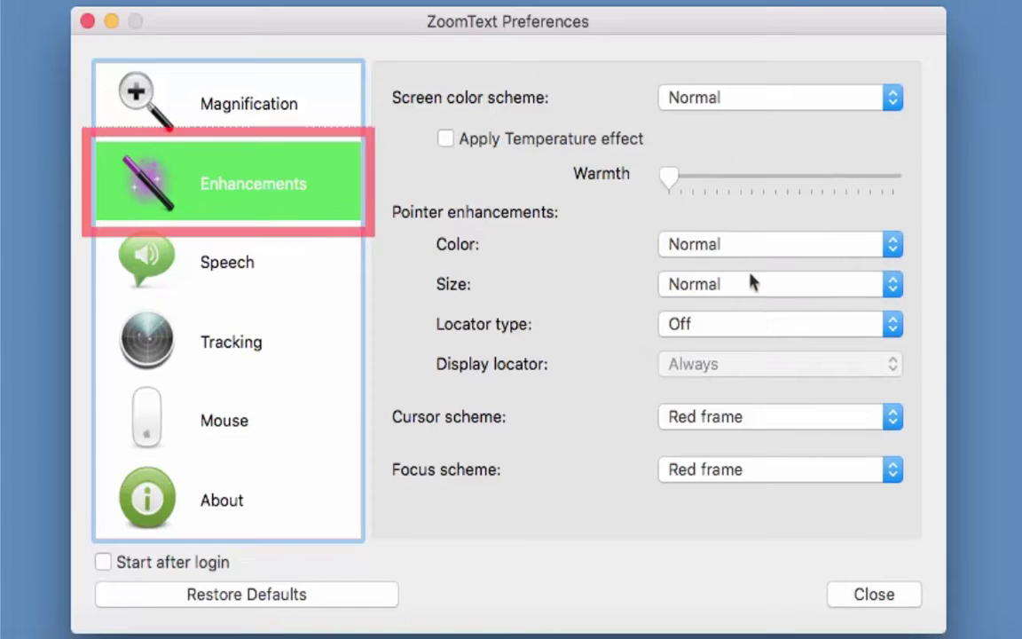
Step: Set the pointer size to Large and the focus scheme to Thick green underline, trying the underline on the Speech and Enhancements categories
left_click(847, 286)
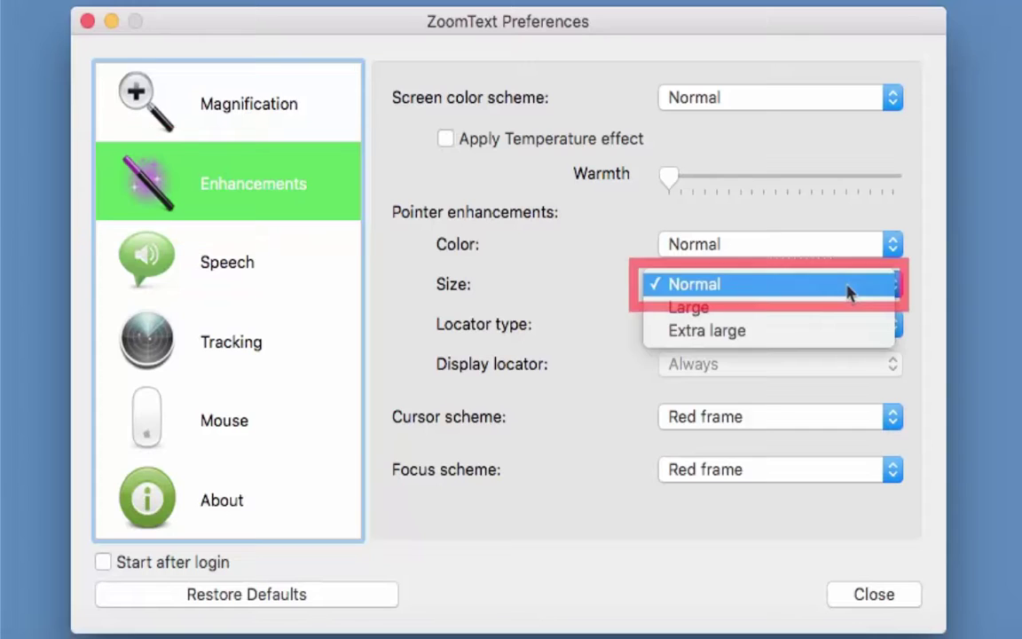
left_click(811, 317)
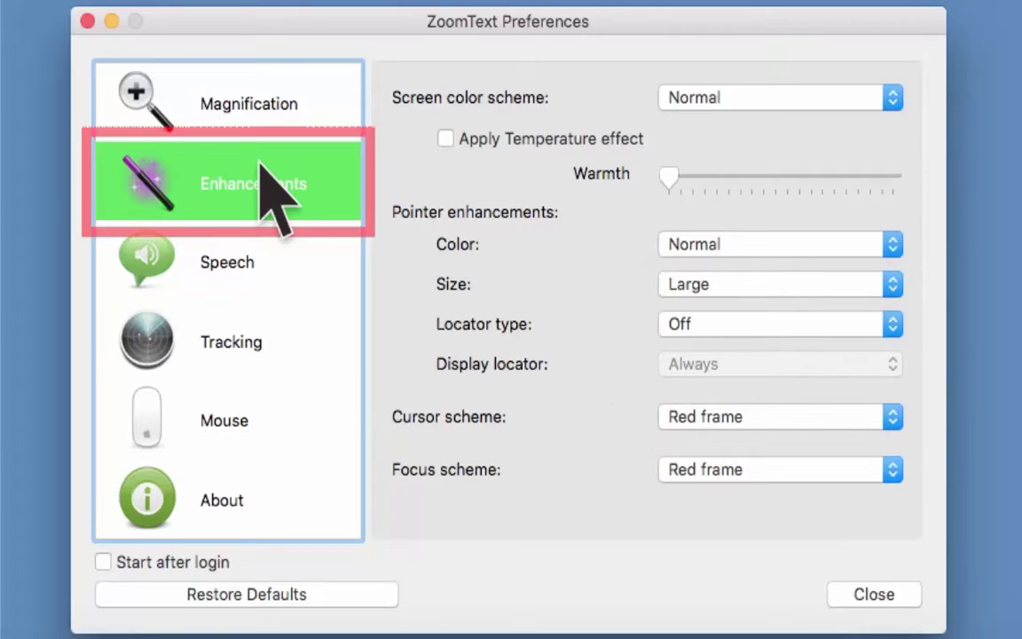
left_click(784, 461)
left_click(763, 495)
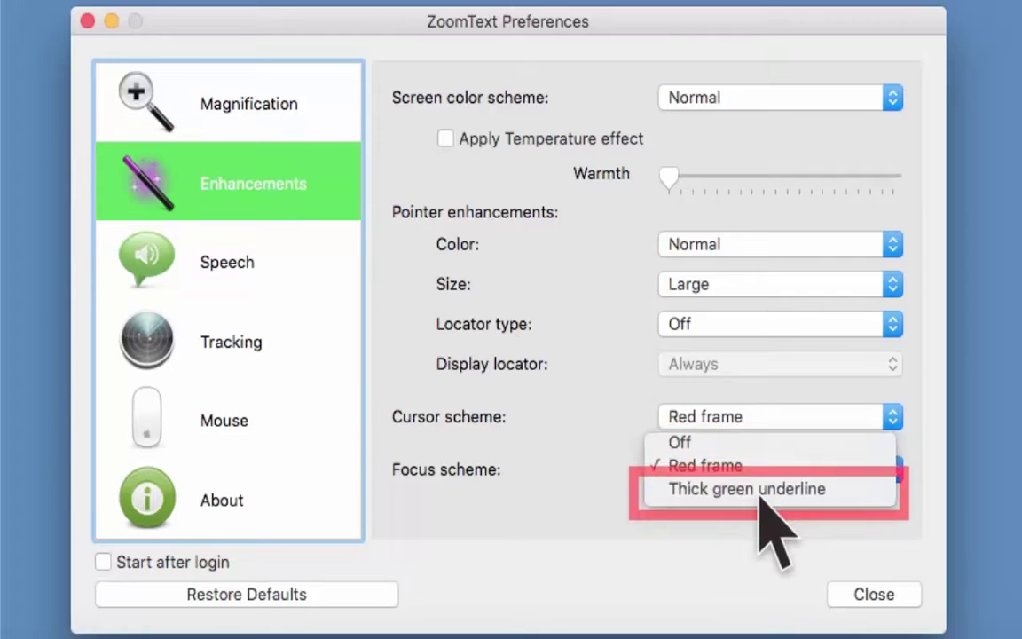
left_click(230, 257)
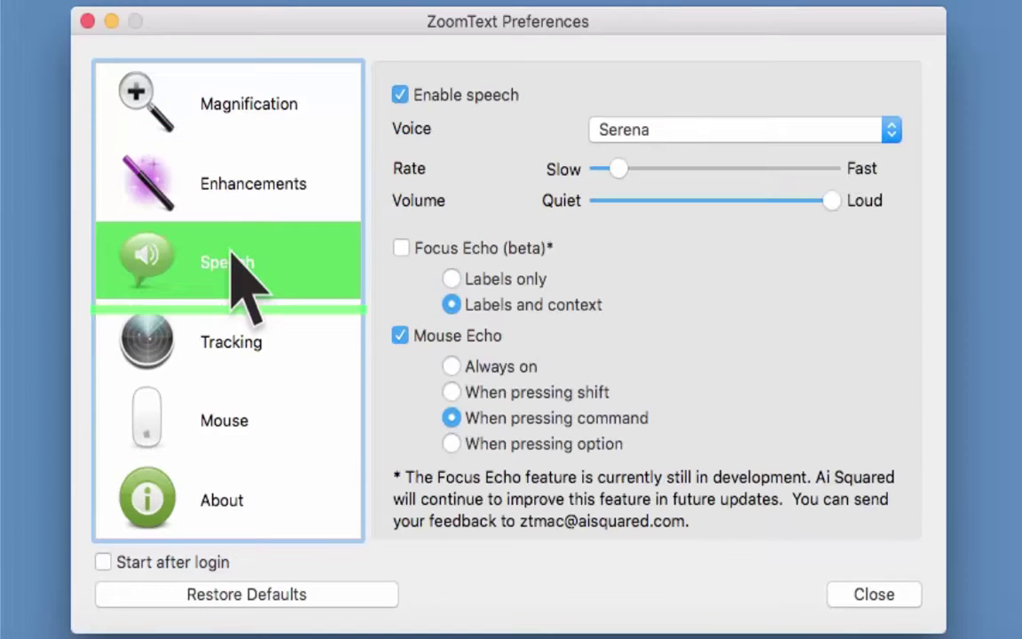
left_click(222, 188)
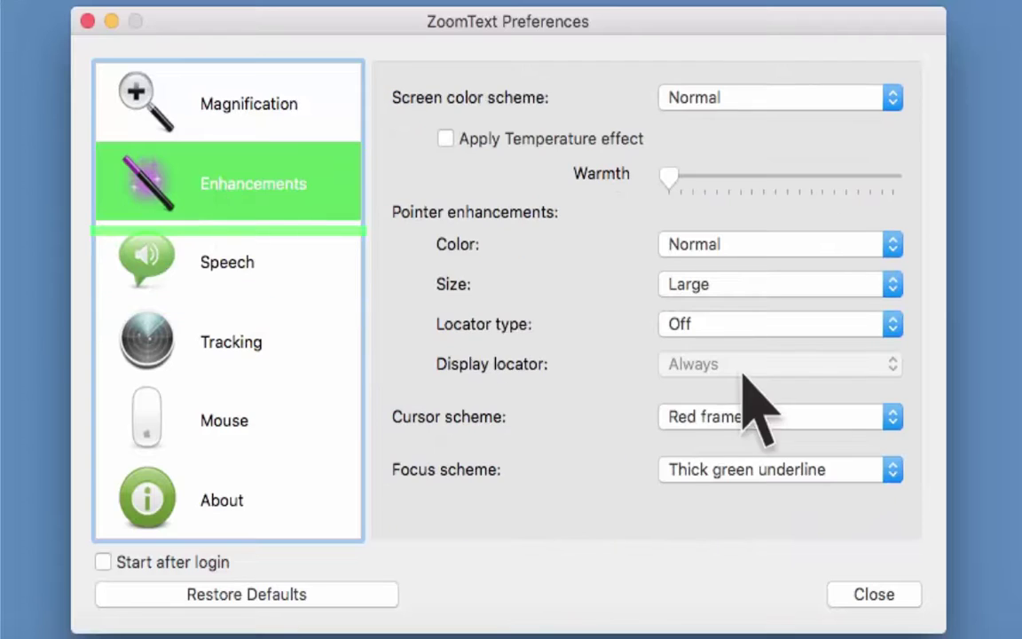
Step: Set the focus scheme to Red frame and try the frame by moving through the preference categories
left_click(823, 470)
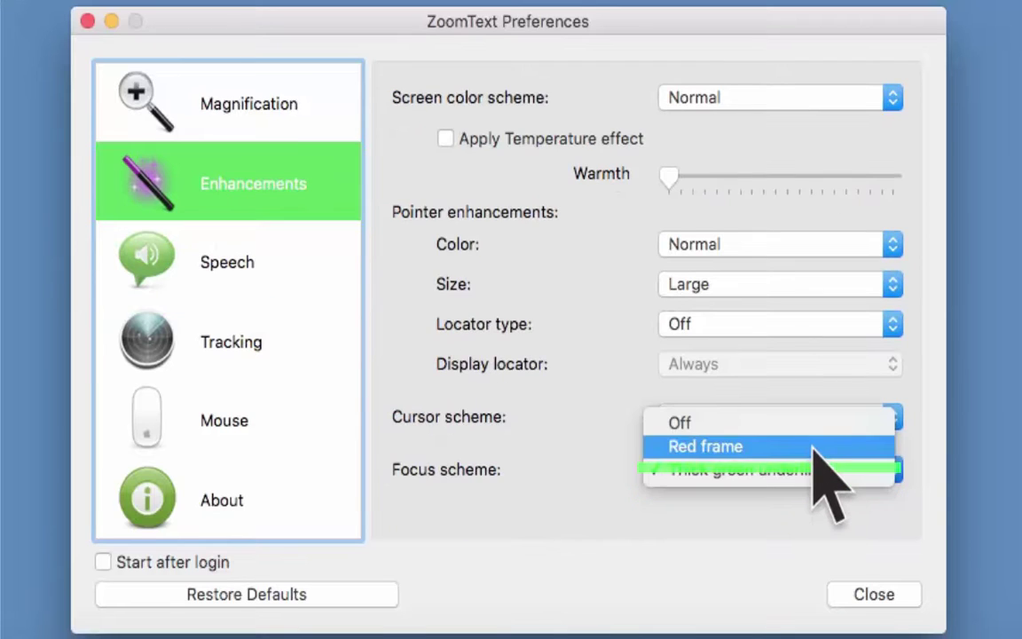
left_click(814, 446)
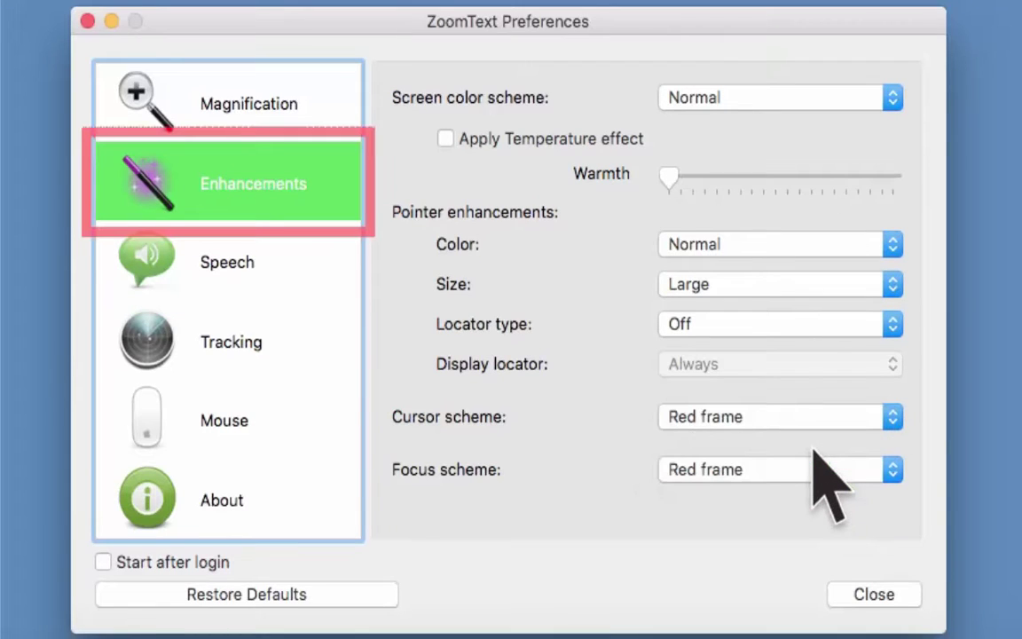
key("Down")
key("Down")
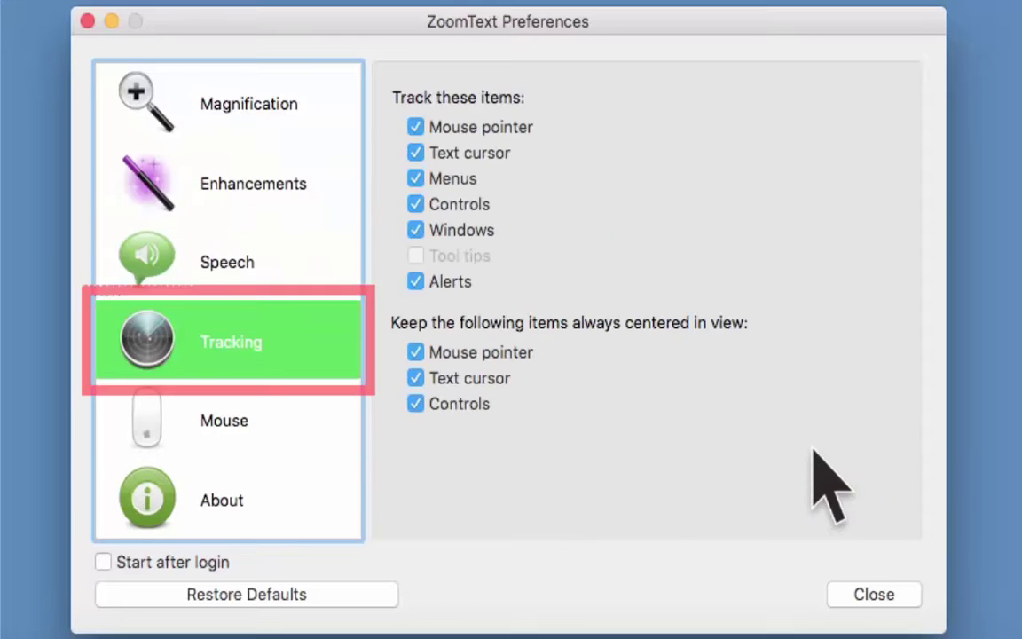
key("Down")
key("Down")
key("Up")
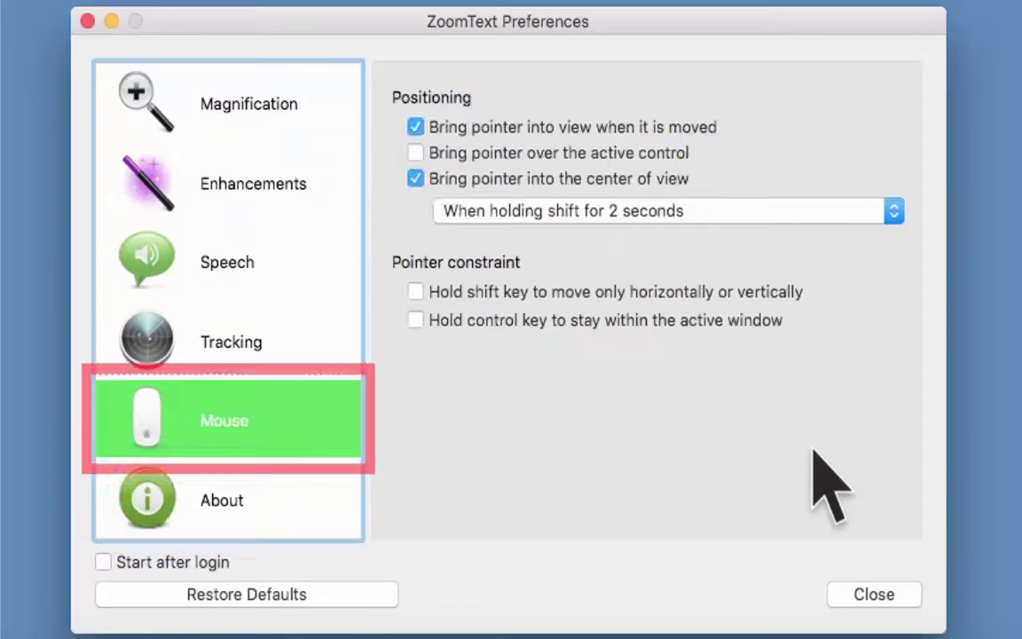
key("Up")
key("Up")
key("Up")
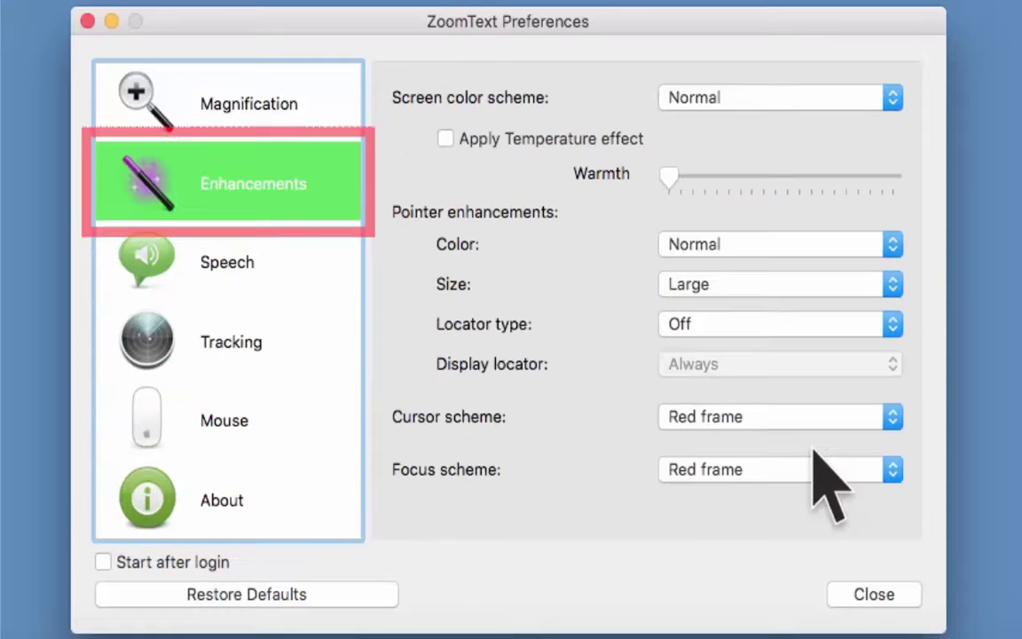
key("Up")
key("Down")
key("Down")
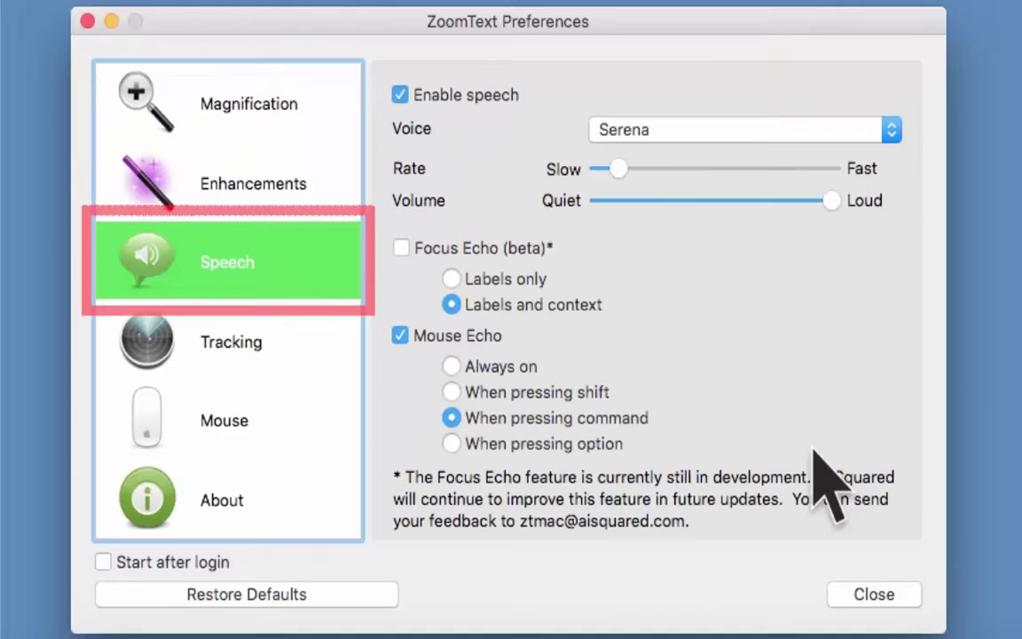
key("Down")
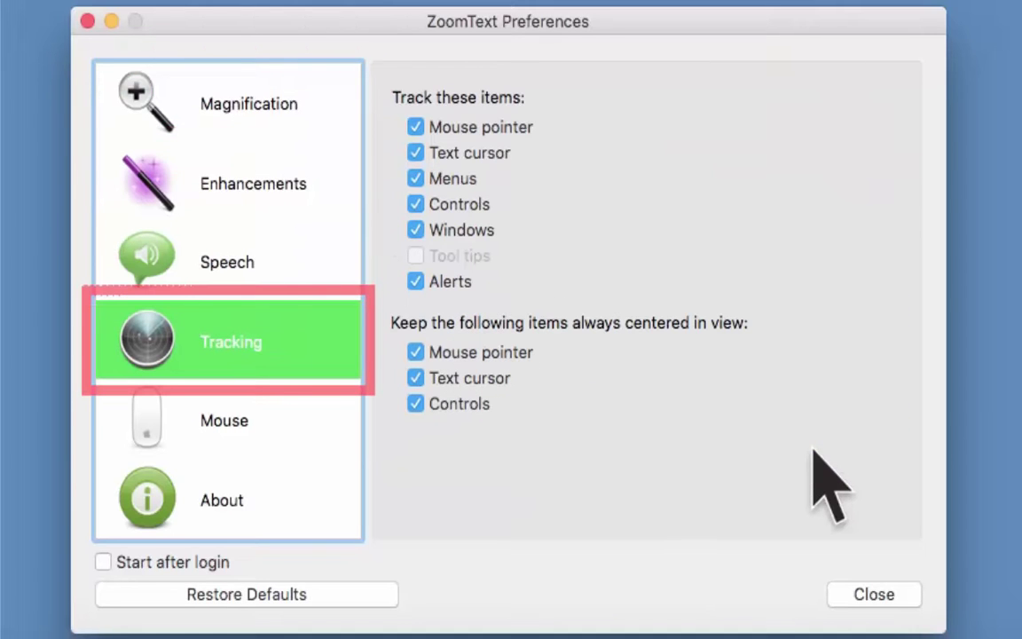
key("Down")
key("Up")
key("Up")
key("Up")
Step: Enable Focus Echo with Labels only in the Speech preferences and try it on the Enhancements and Speech categories
left_click(236, 247)
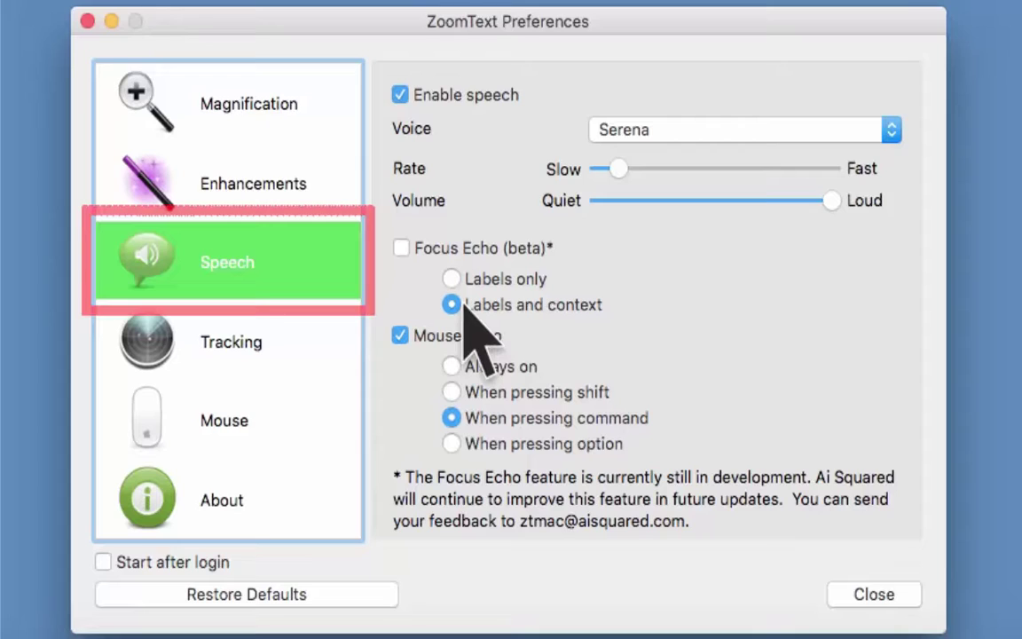
left_click(451, 277)
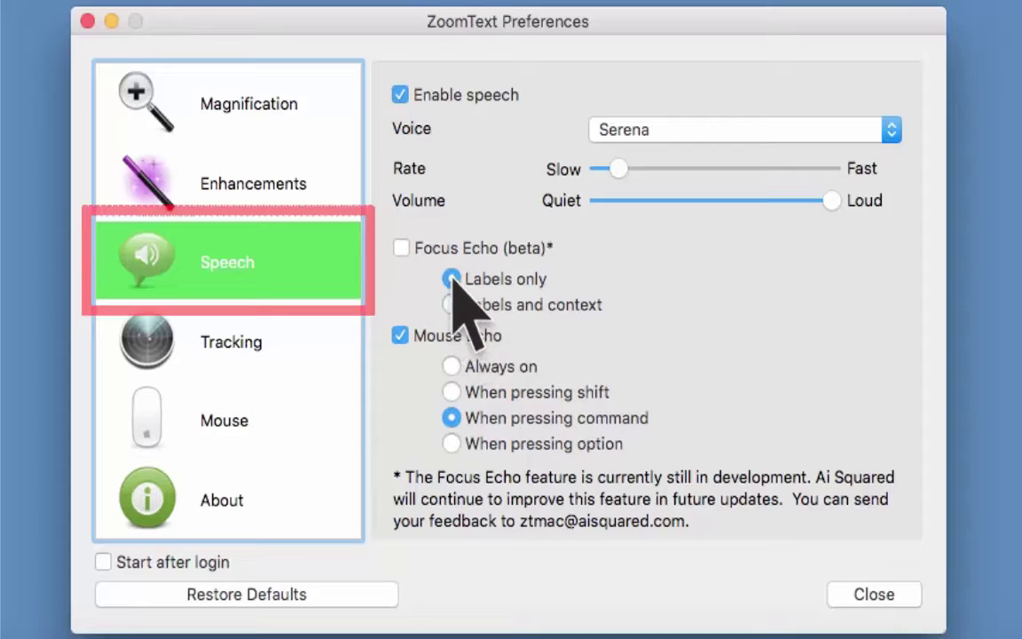
left_click(397, 247)
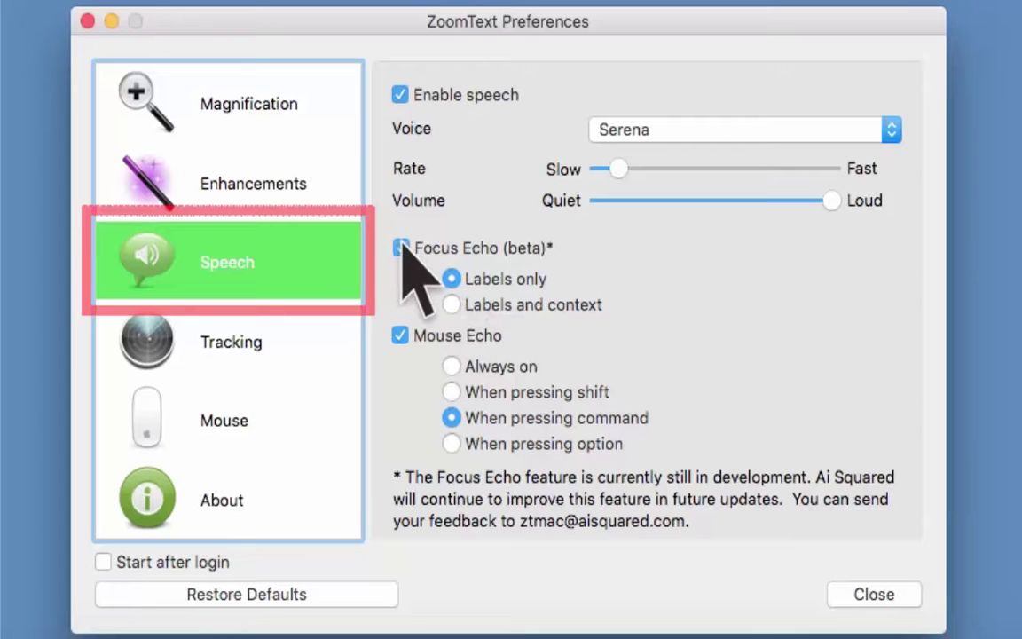
left_click(257, 182)
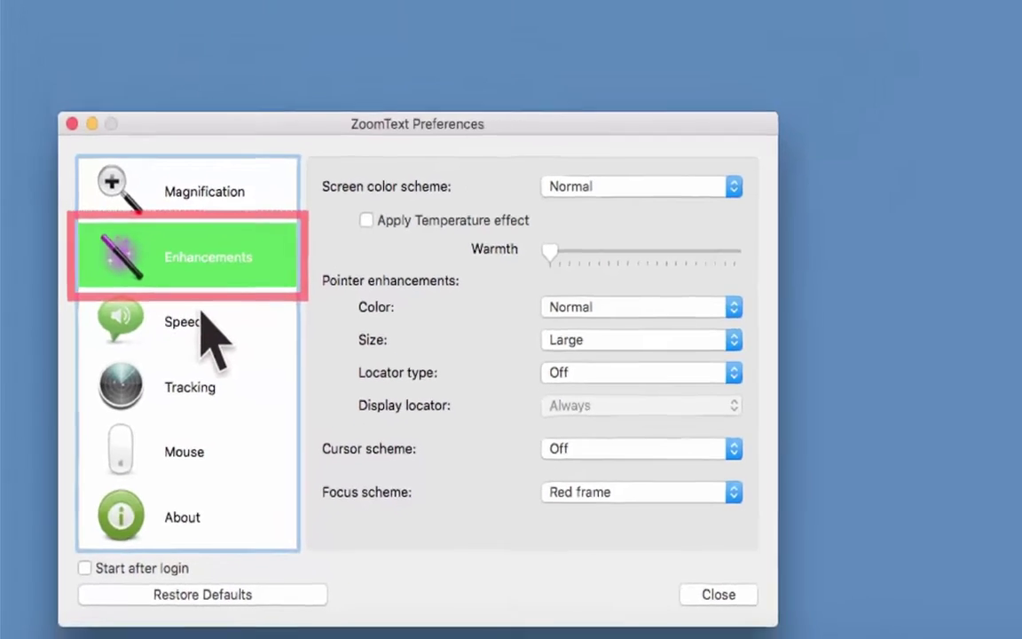
left_click(202, 319)
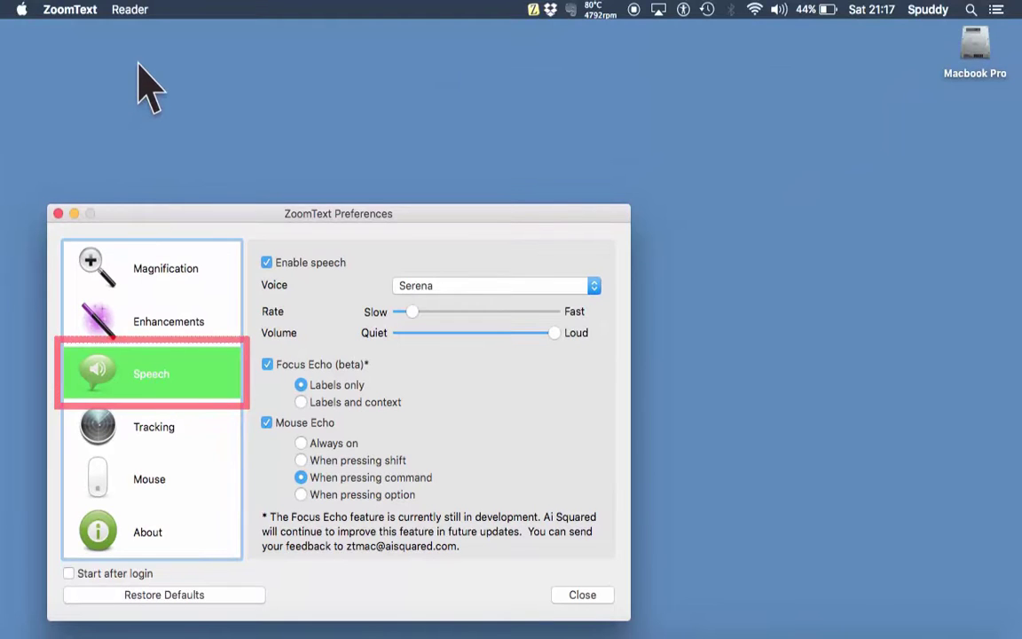
Step: Step through the Reader commands between Read from browser and Open Reader to hear the labels-only Focus Echo, without running any
left_click(132, 10)
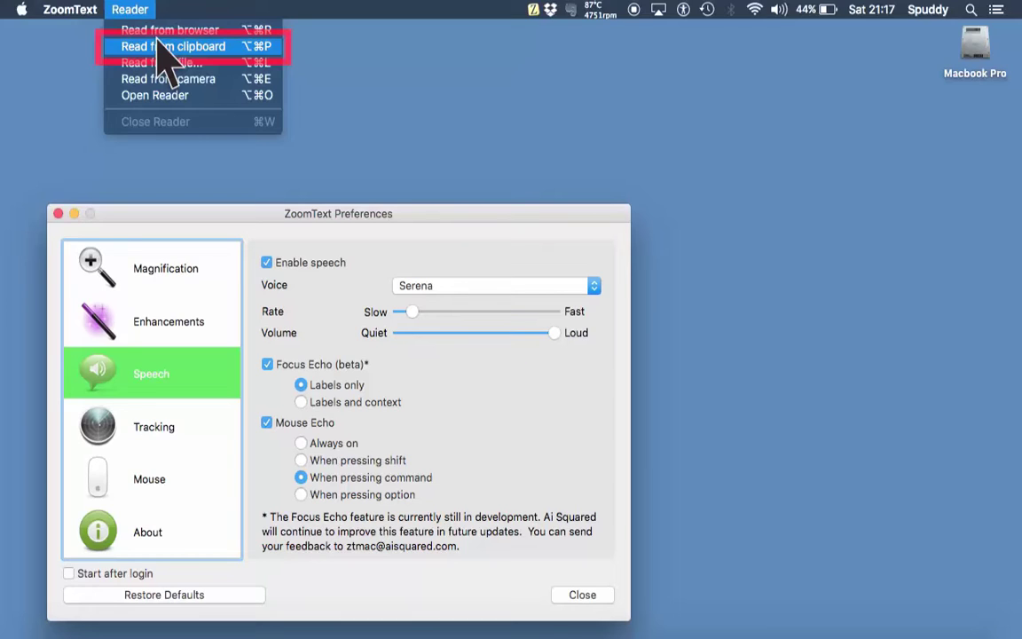
key("Down")
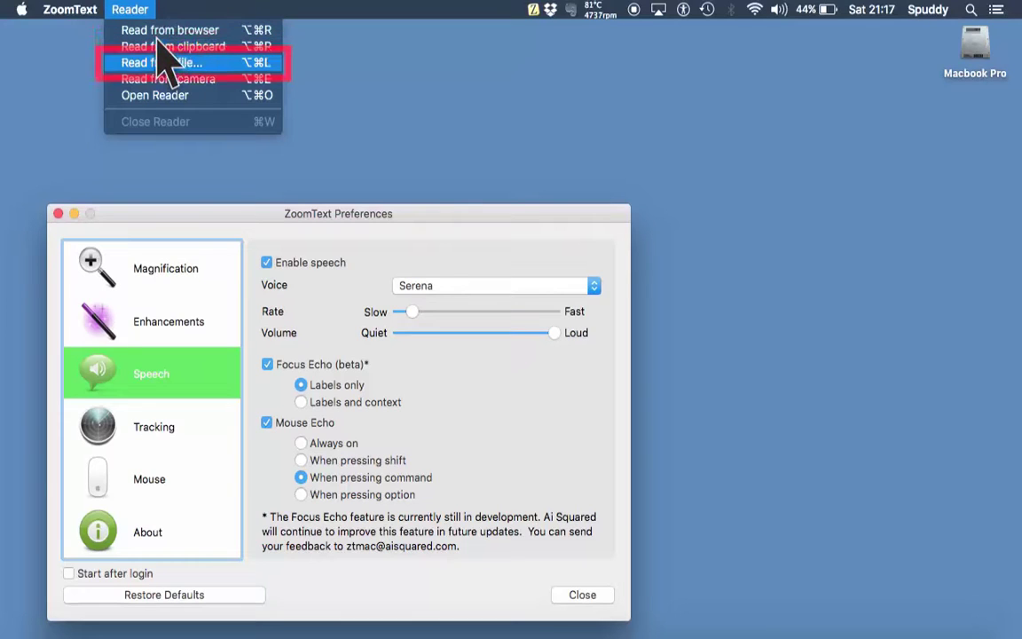
key("Down")
key("Down")
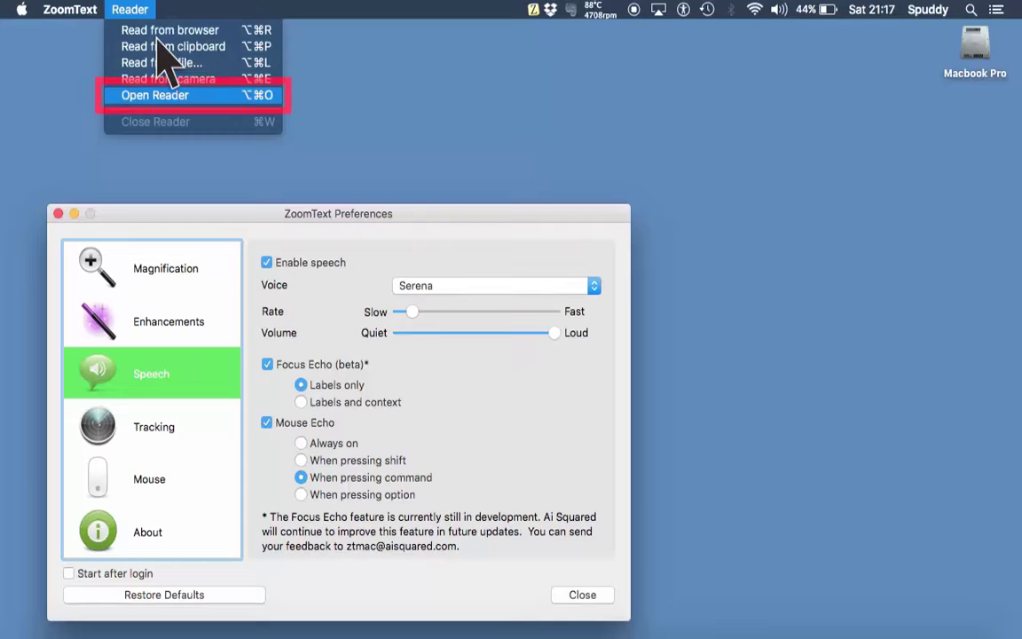
key("Up")
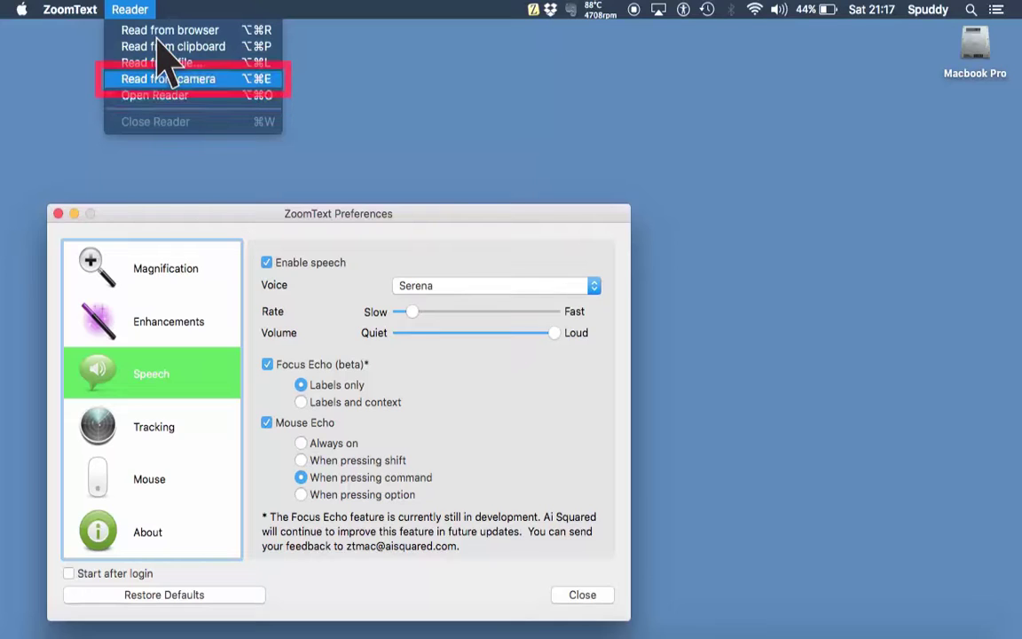
key("Up")
key("Up")
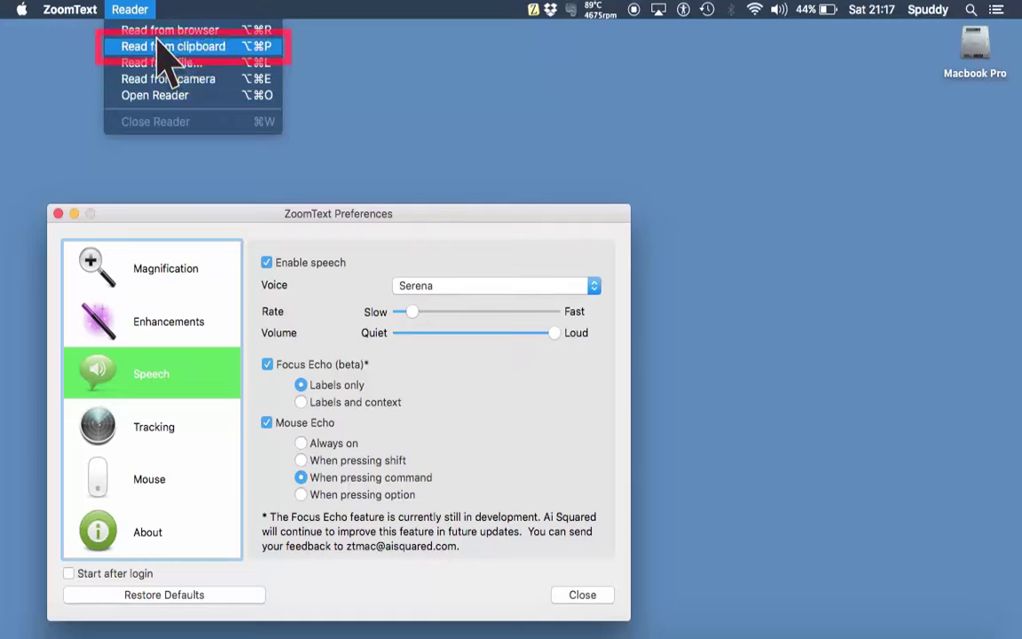
key("Up")
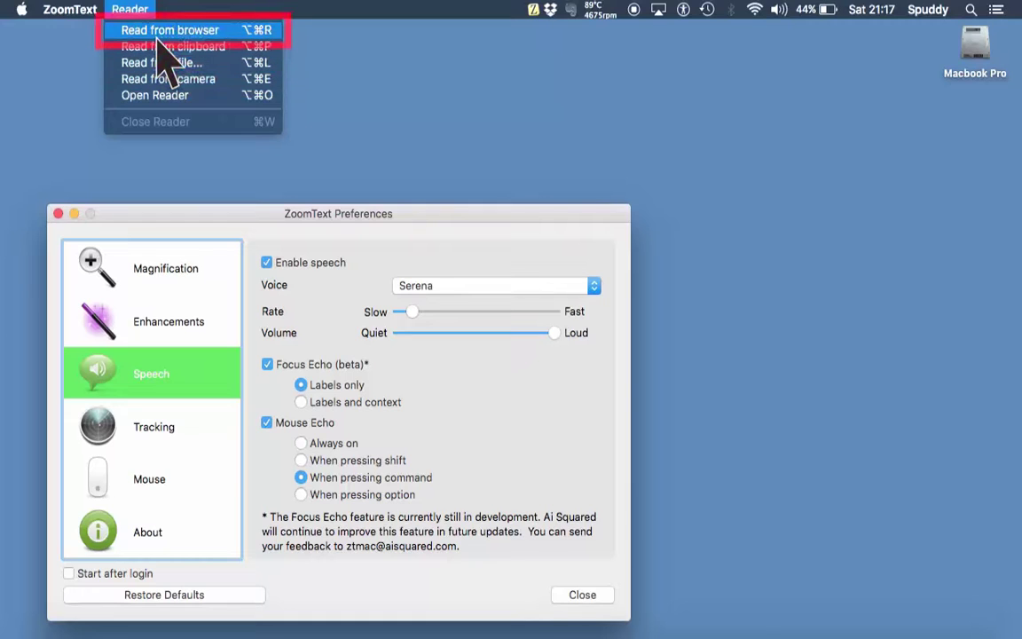
key("Up")
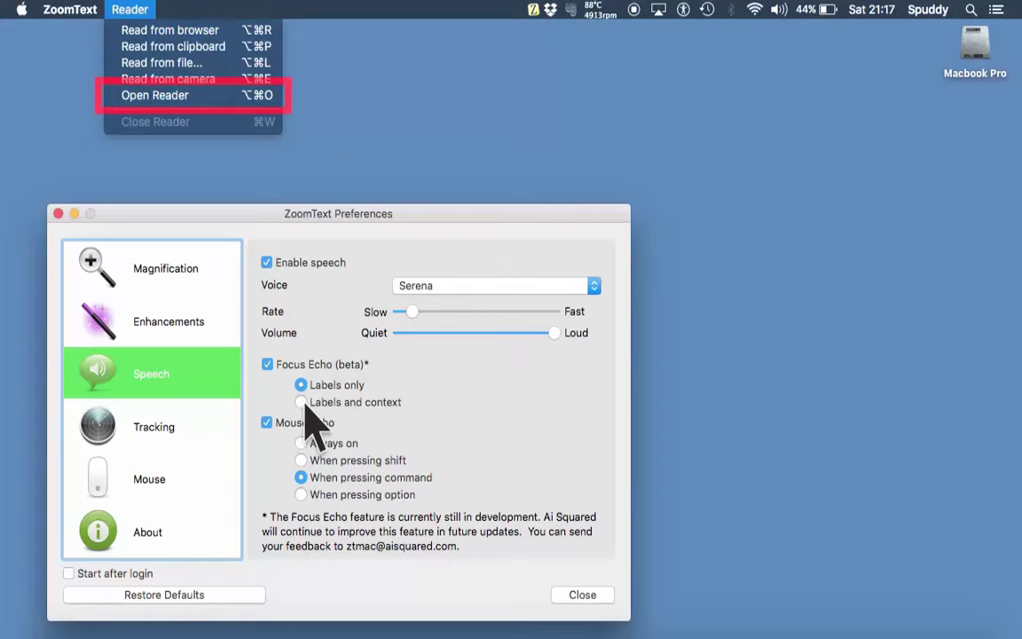
key("Escape")
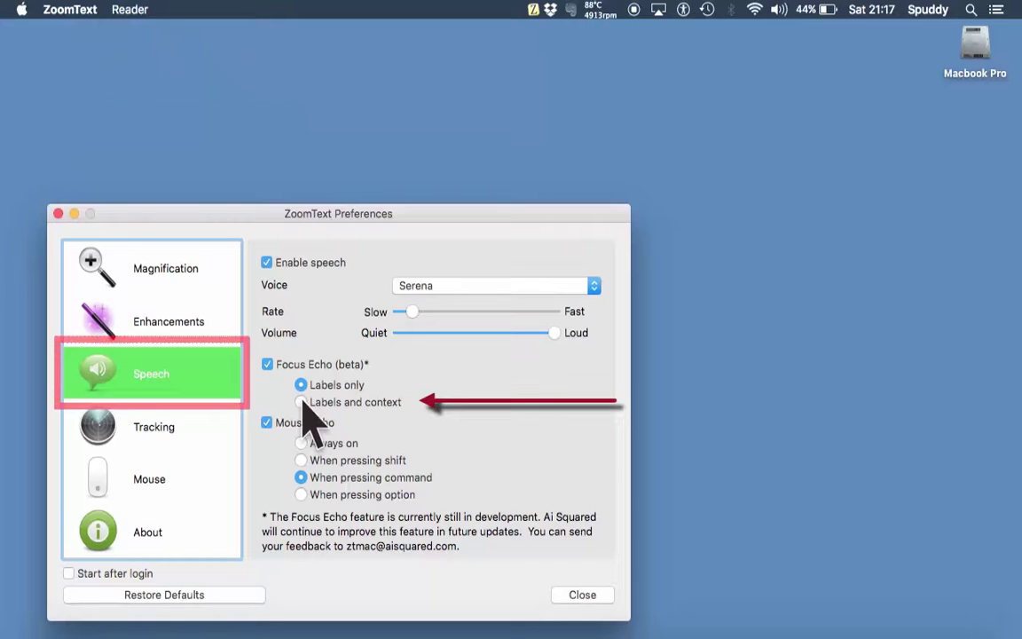
Step: Try the Labels and context option of Focus Echo on the Reader commands, and turn Focus Echo off
left_click(300, 402)
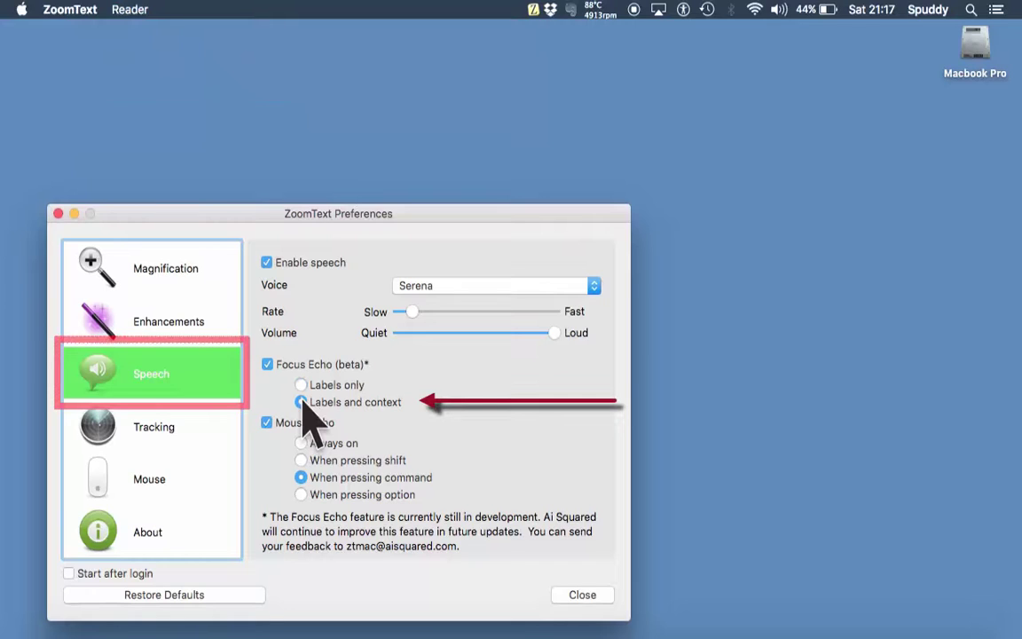
left_click(128, 10)
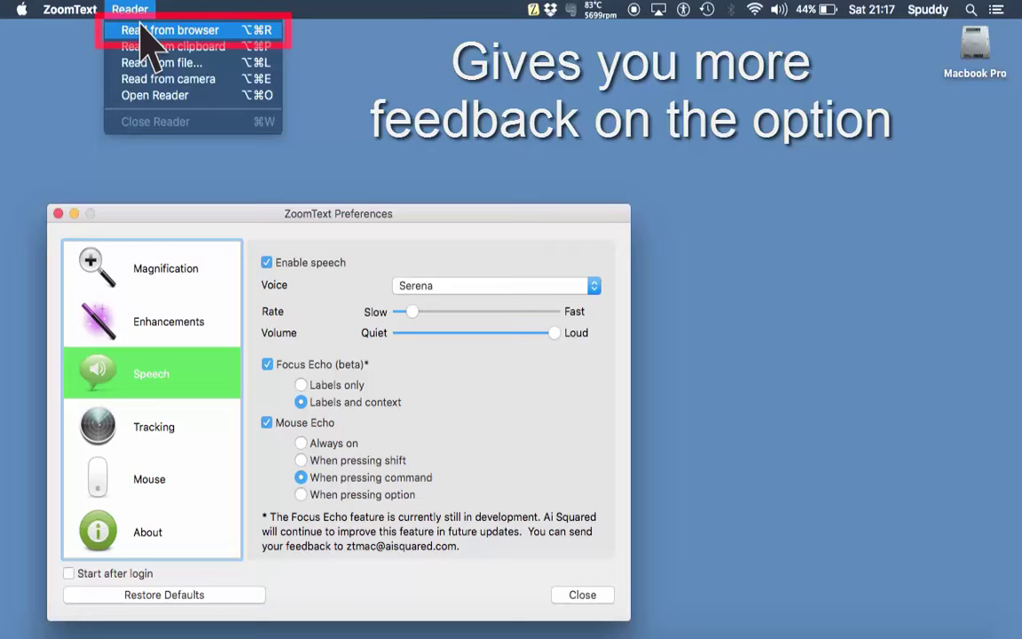
key("Escape")
left_click(267, 364)
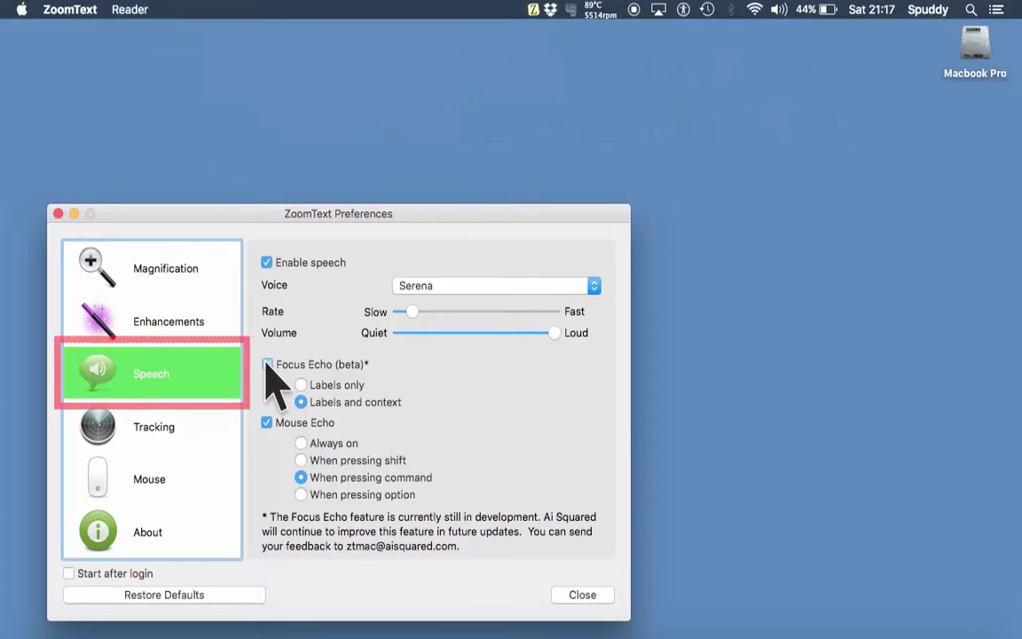
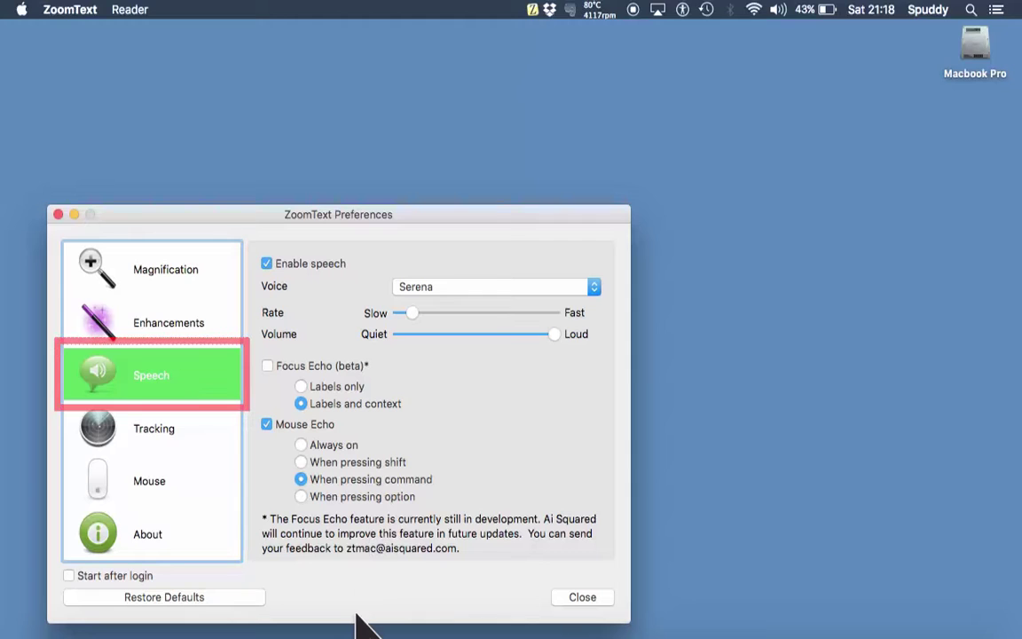
Step: Switch to Safari and search Google for "wiki"
left_click(201, 621)
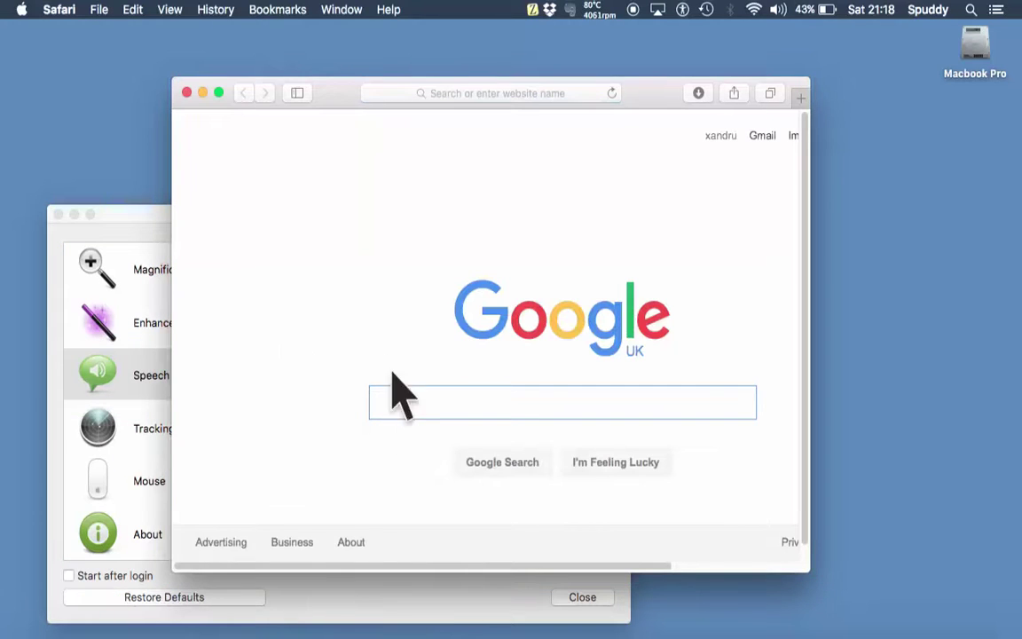
type("wiki")
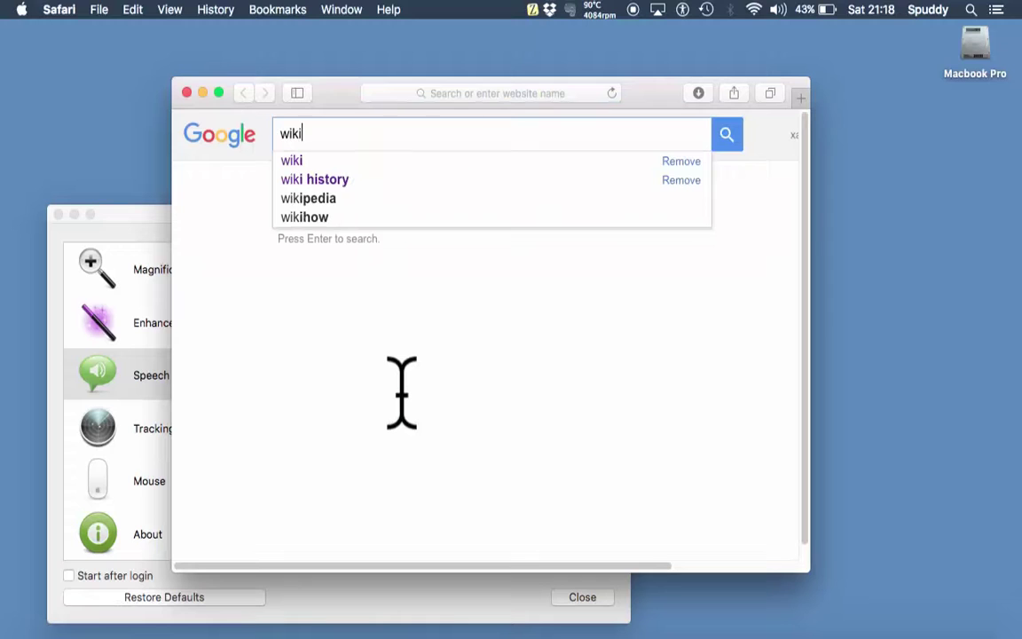
key("Return")
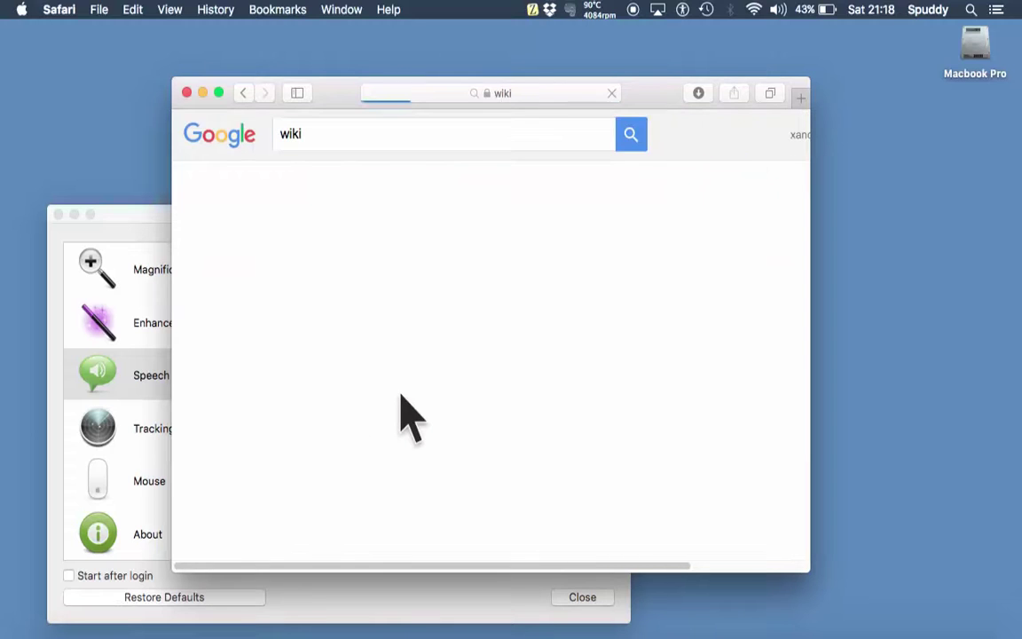
Step: Make the browser window full screen and open the "Wiki - Wikipedia, the free encyclopedia" search result
left_click(218, 92)
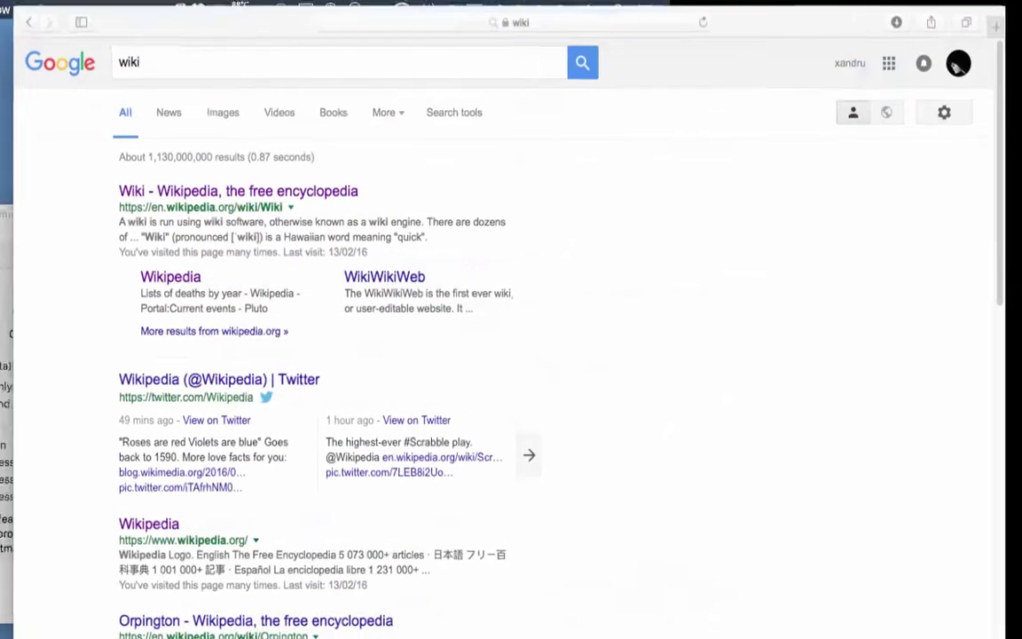
scroll(217, 417, "down", 5)
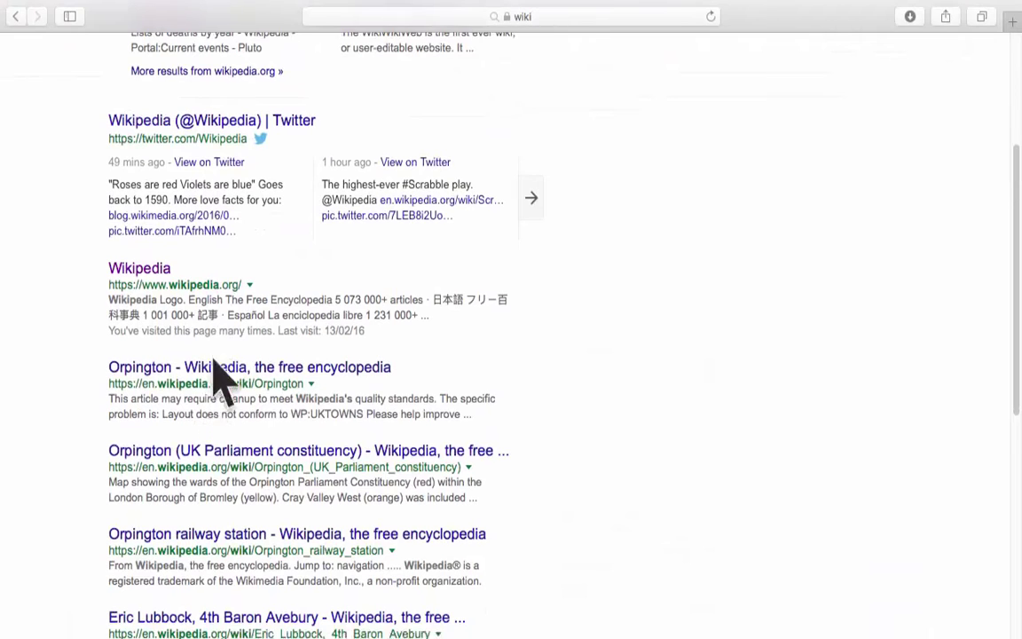
scroll(222, 390, "up", 5)
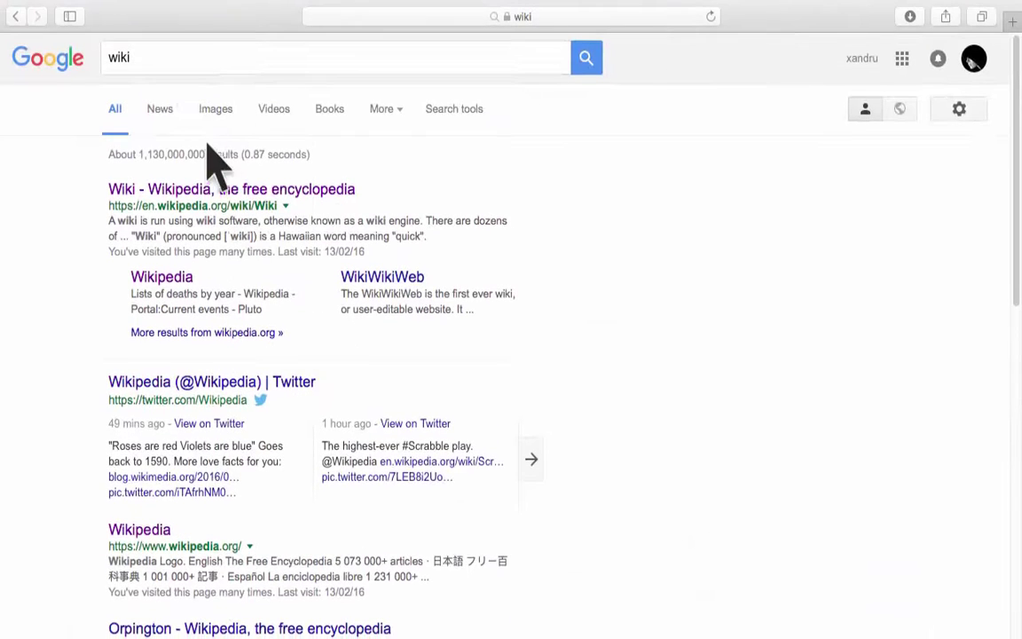
left_click(214, 197)
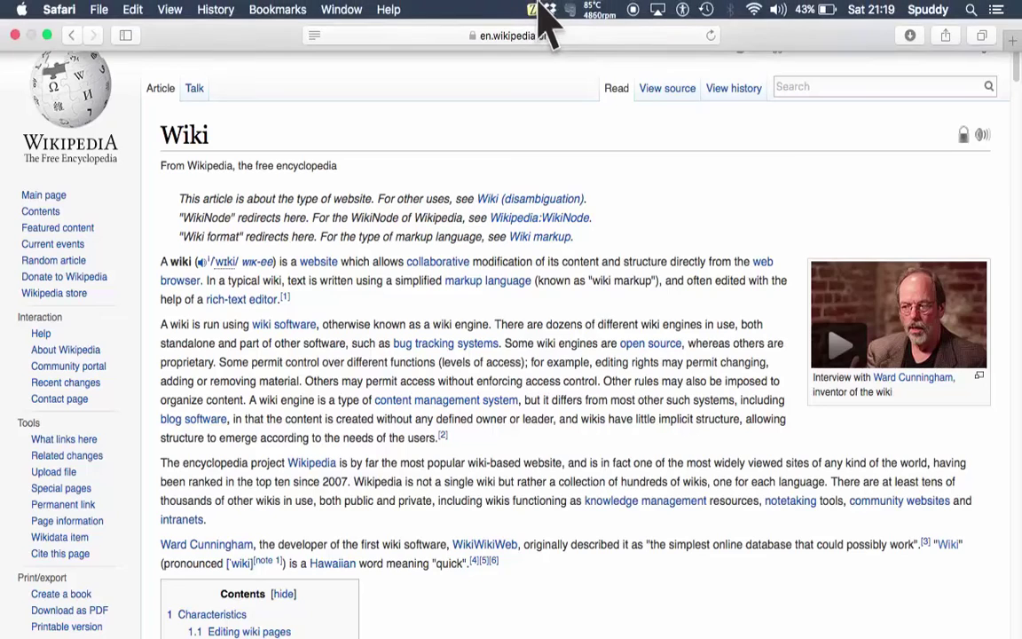
Step: Open the ZoomText Speech preferences and set Mouse Echo to Always on
left_click(533, 10)
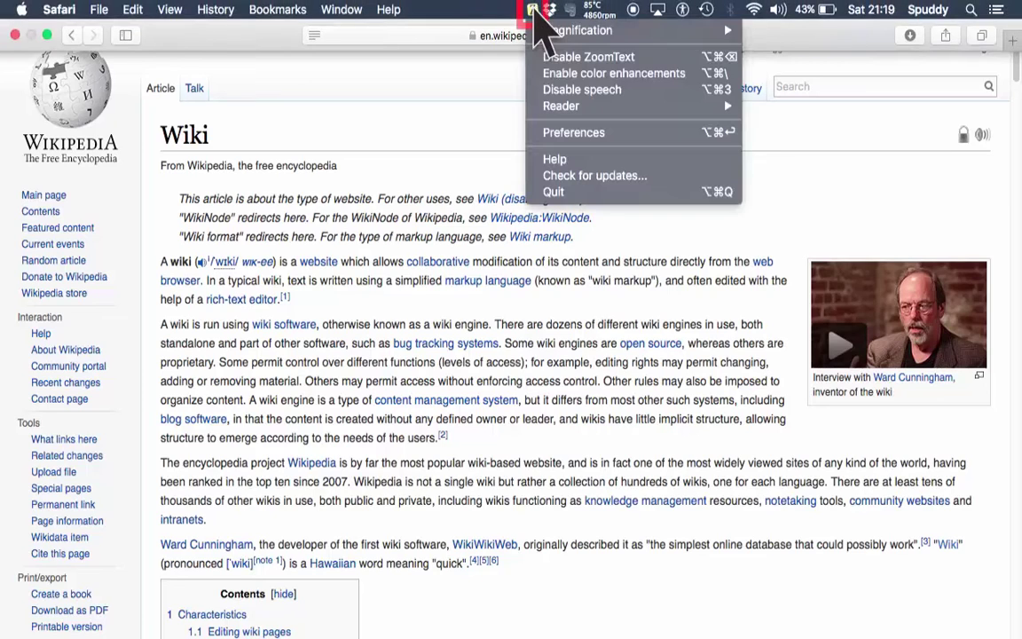
left_click(566, 133)
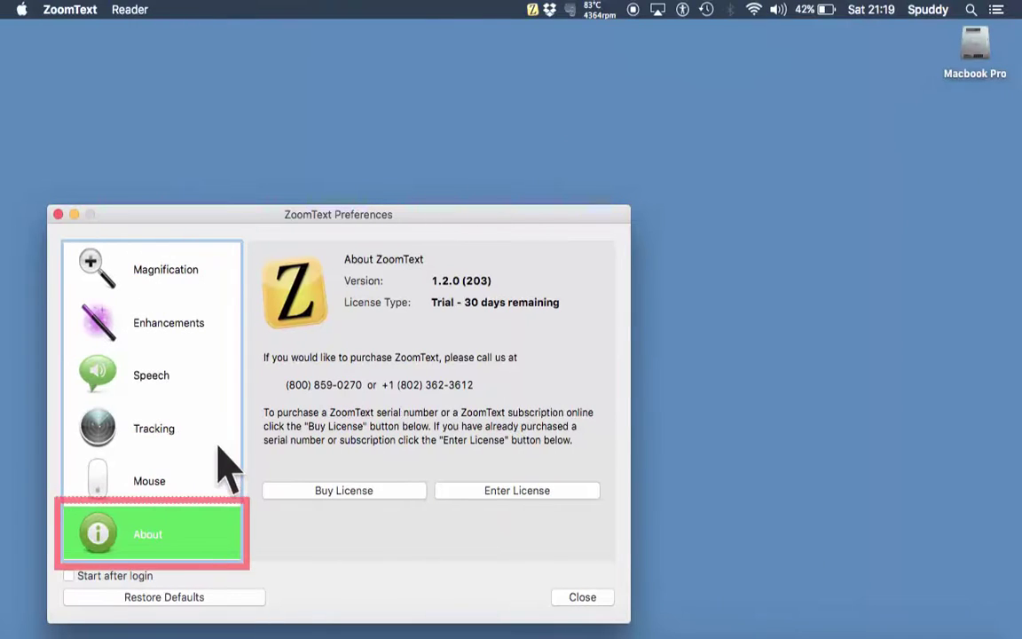
left_click(169, 370)
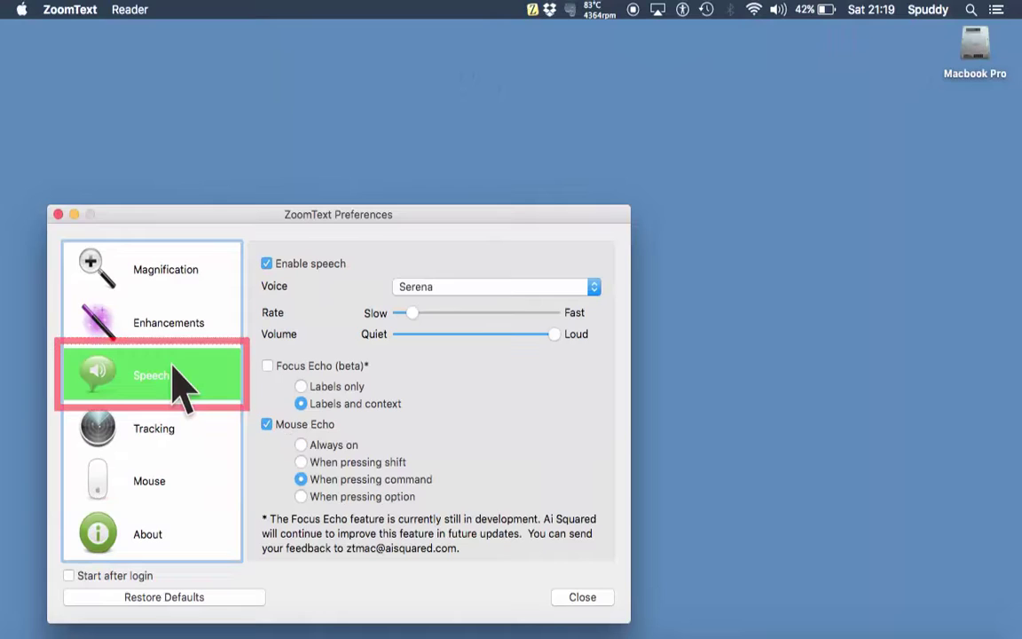
left_click(302, 444)
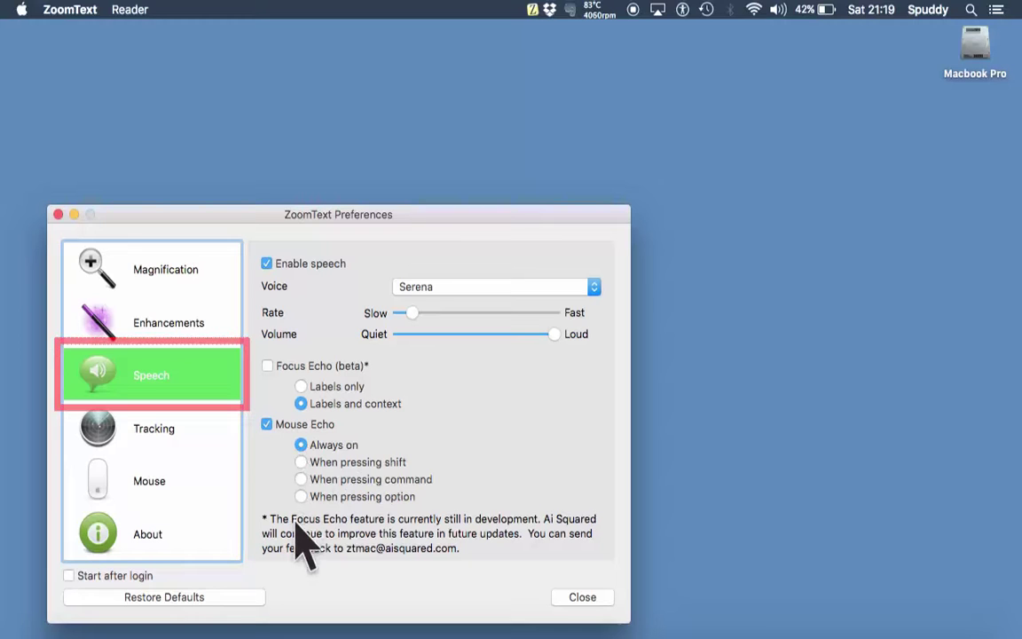
Step: Switch to Safari, try the always-on Mouse Echo on the Wiki article's opening text, and return to ZoomText
left_click(200, 619)
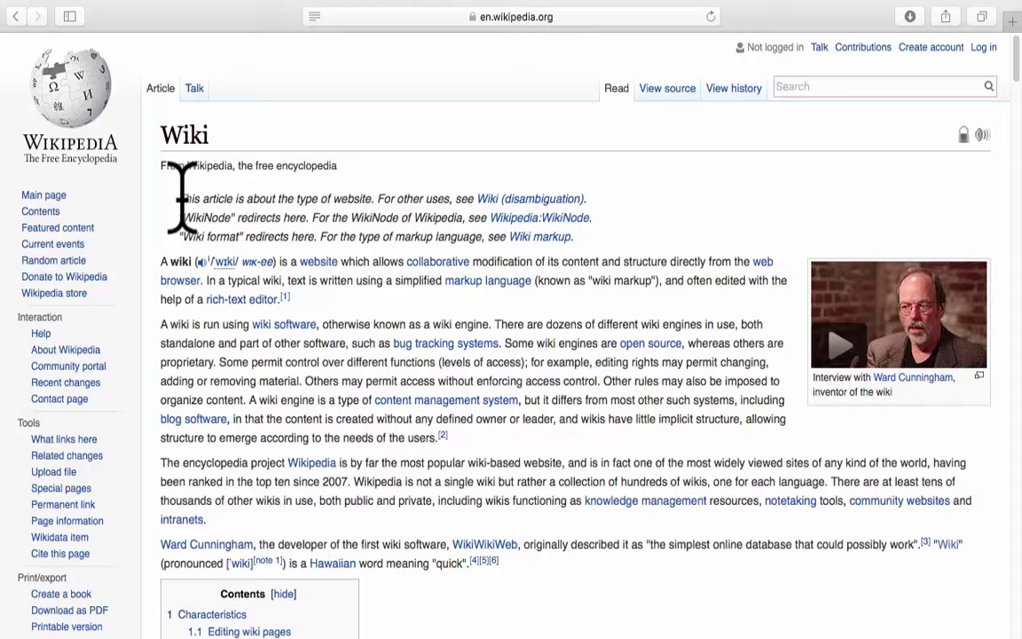
left_click_drag(182, 197, 350, 388)
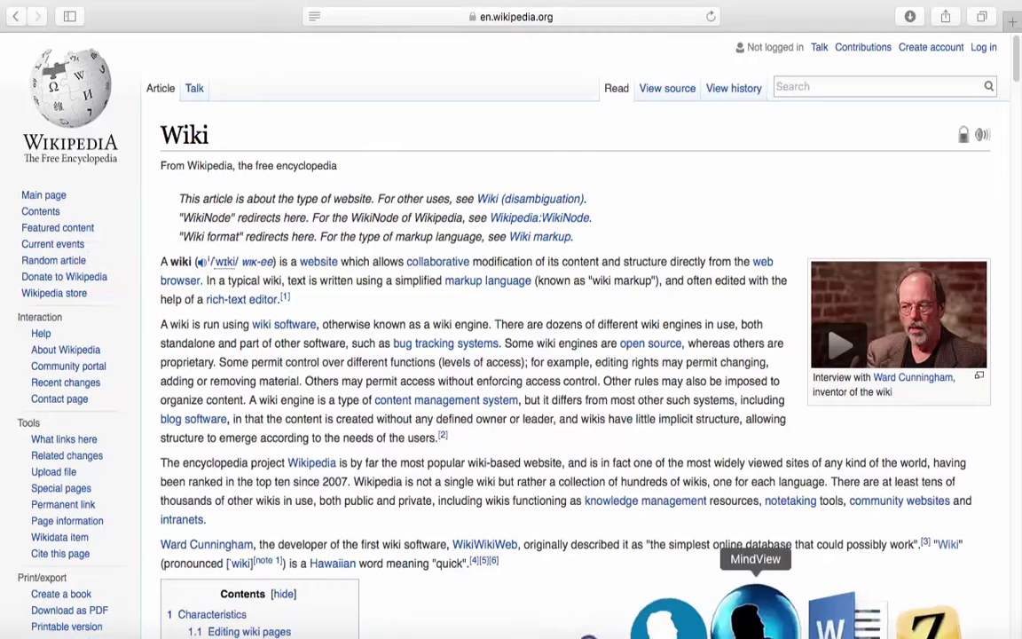
left_click(845, 613)
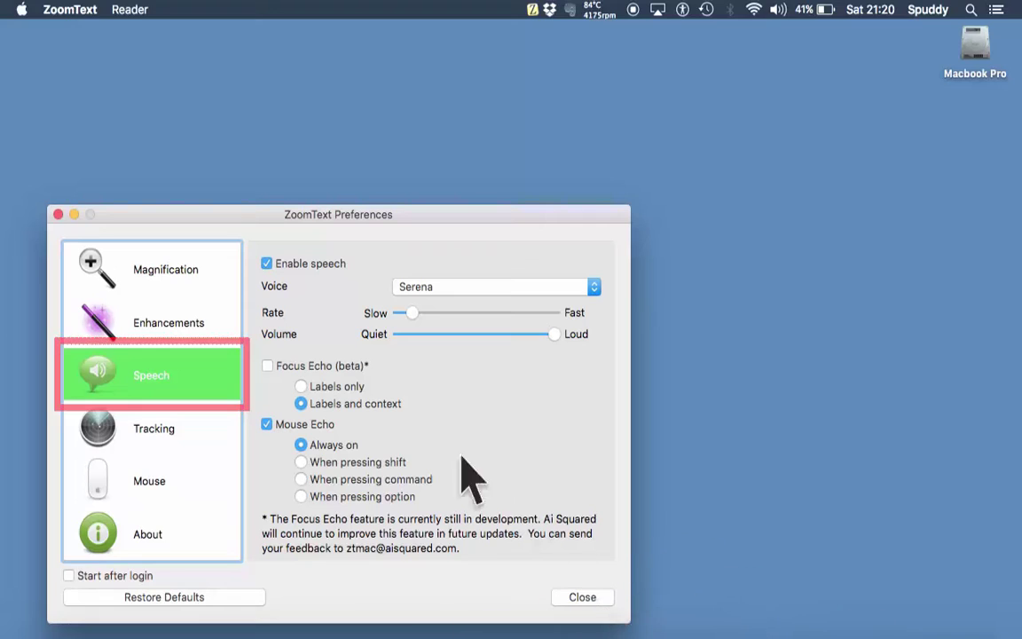
Step: Set Mouse Echo to When pressing command and switch to Safari to try it on the Wiki article
left_click(302, 461)
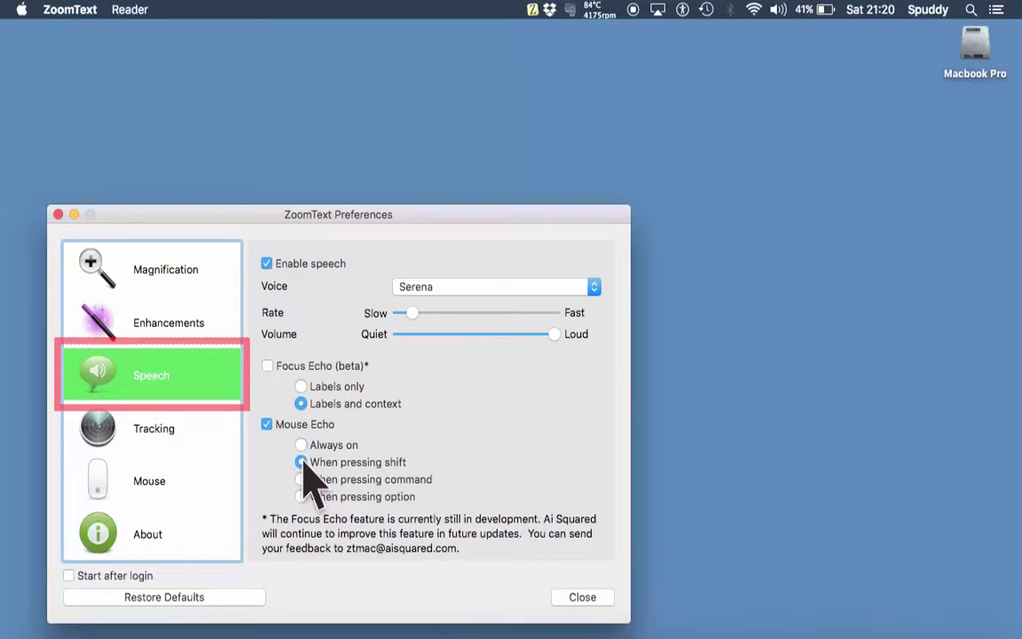
left_click(301, 479)
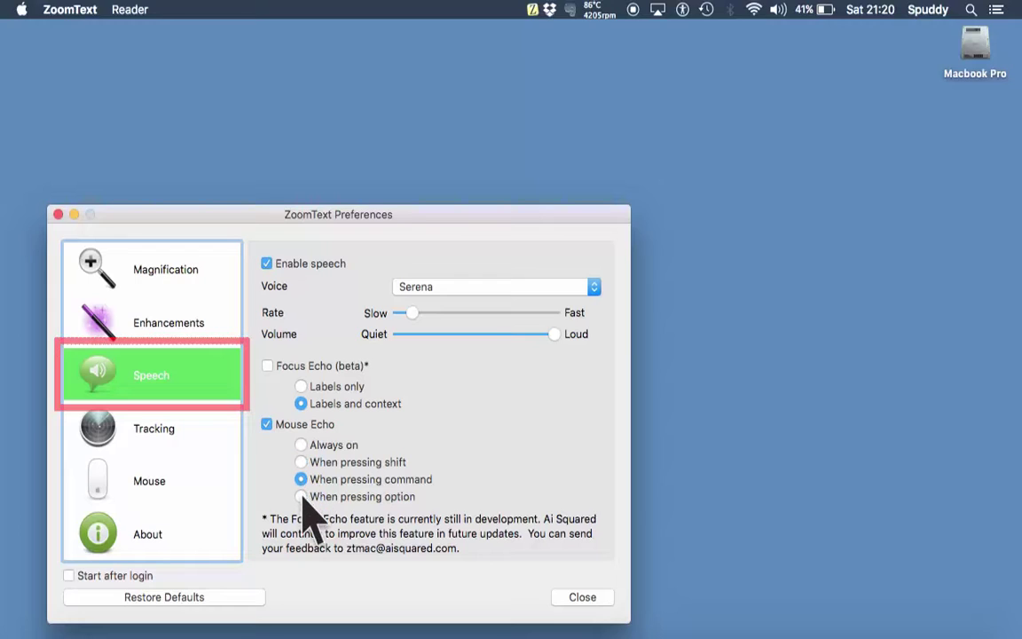
left_click(301, 496)
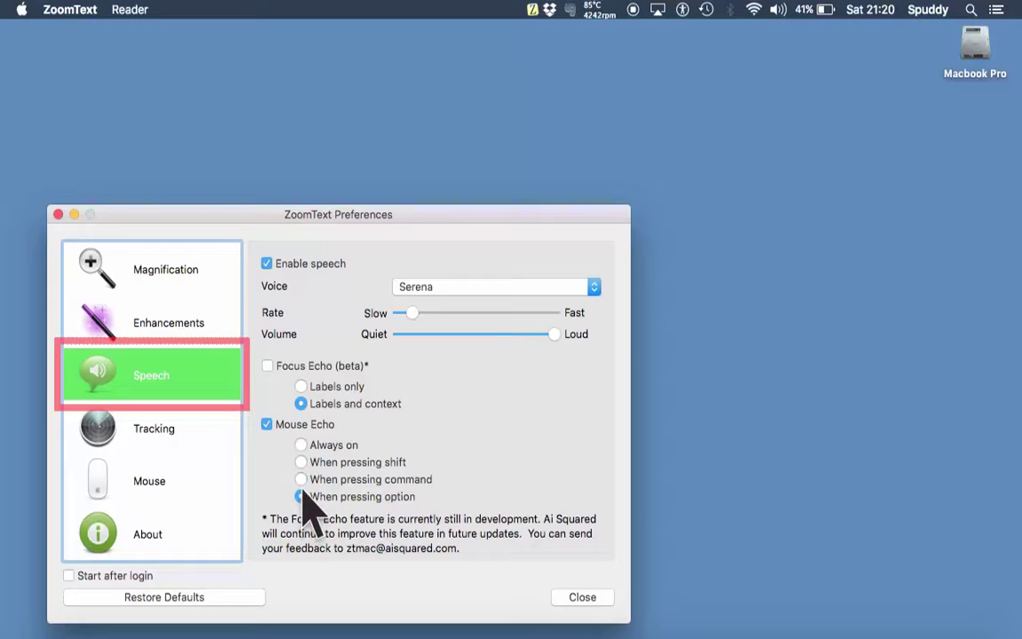
left_click(302, 479)
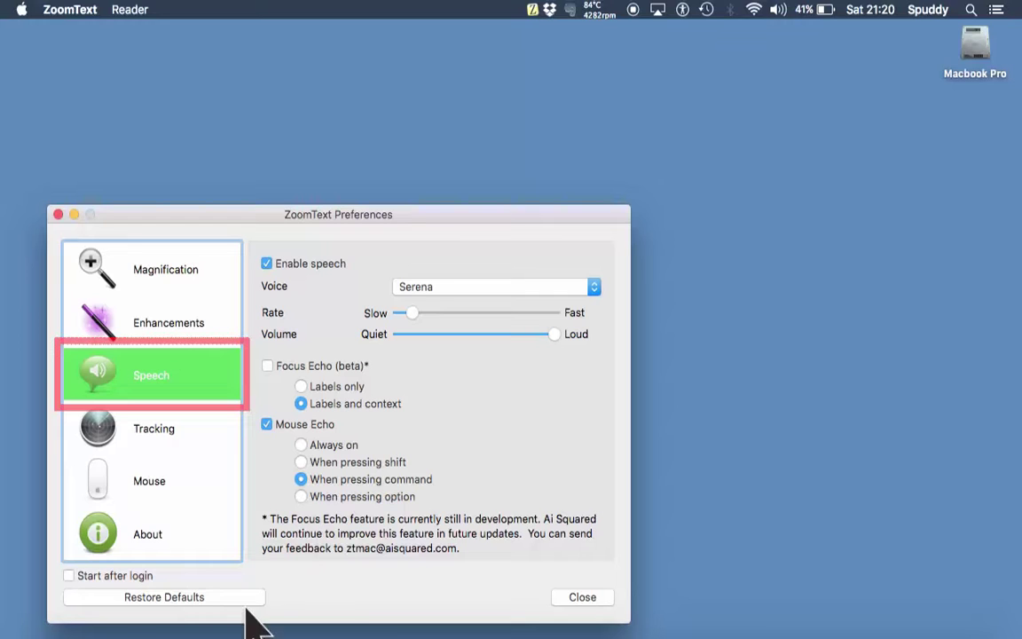
left_click(199, 623)
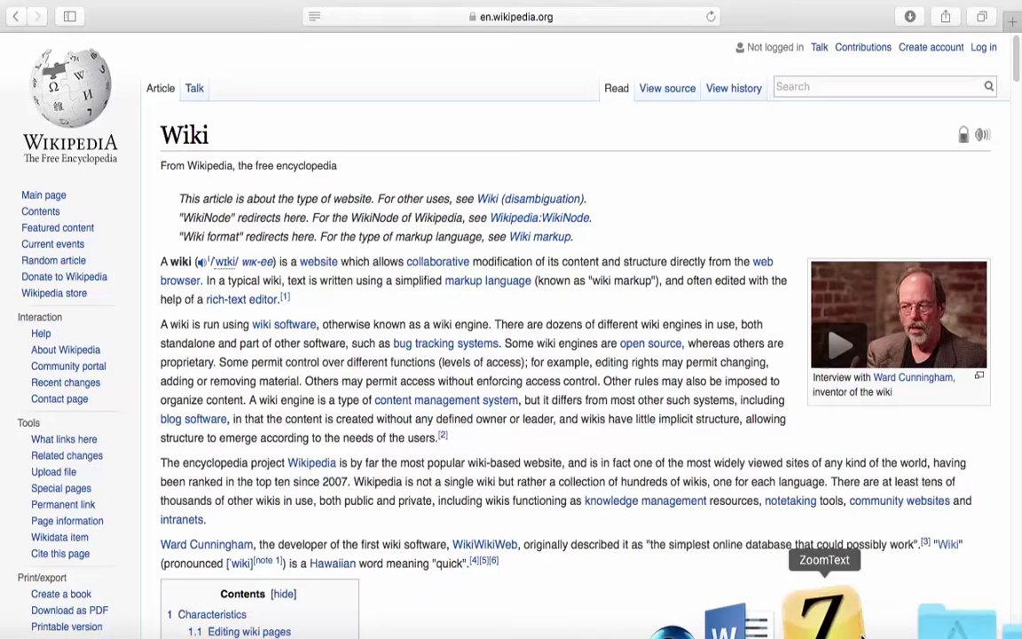
Step: Return to ZoomText, review its Speech, Tracking and Mouse preferences, and close the preferences window
left_click(814, 616)
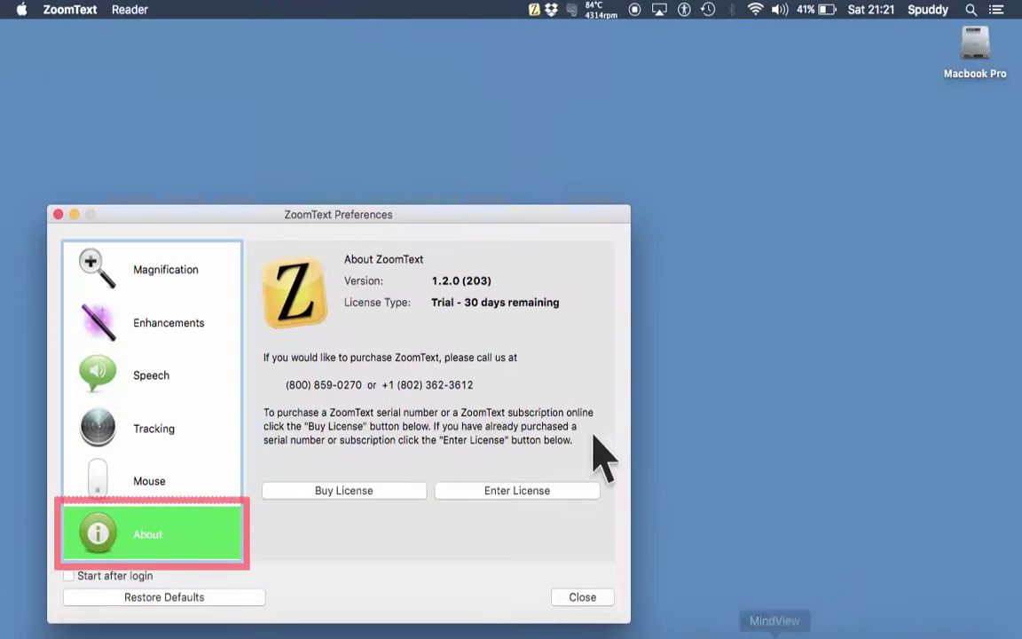
left_click(168, 371)
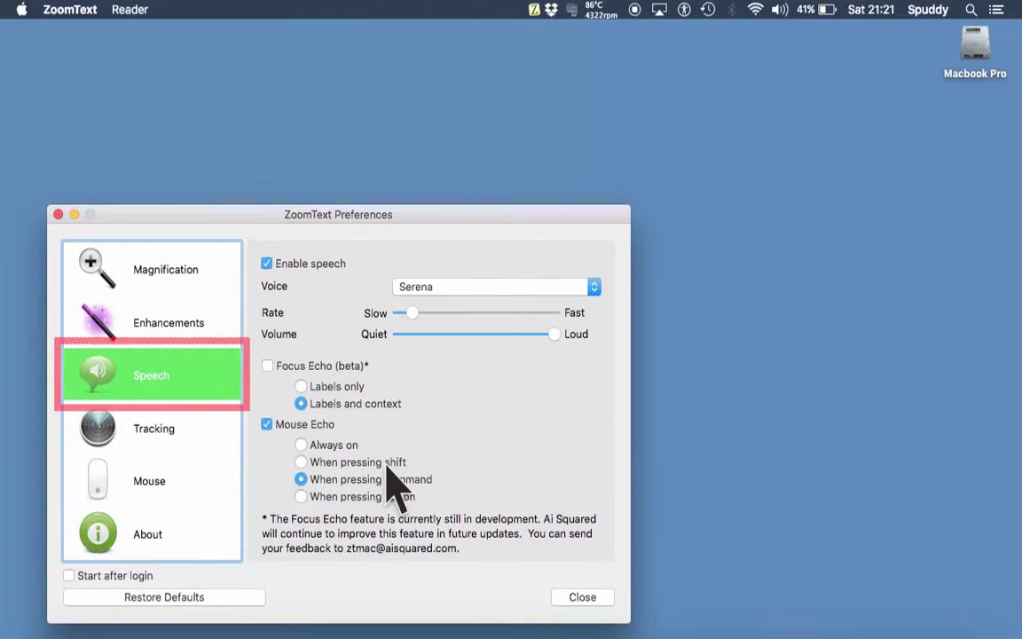
left_click(172, 428)
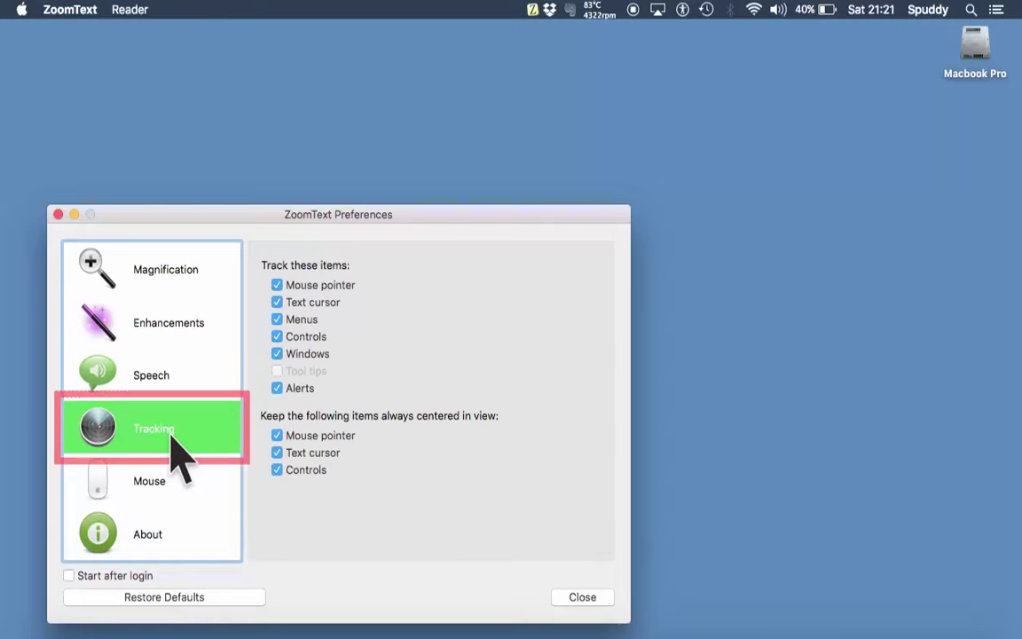
left_click(148, 482)
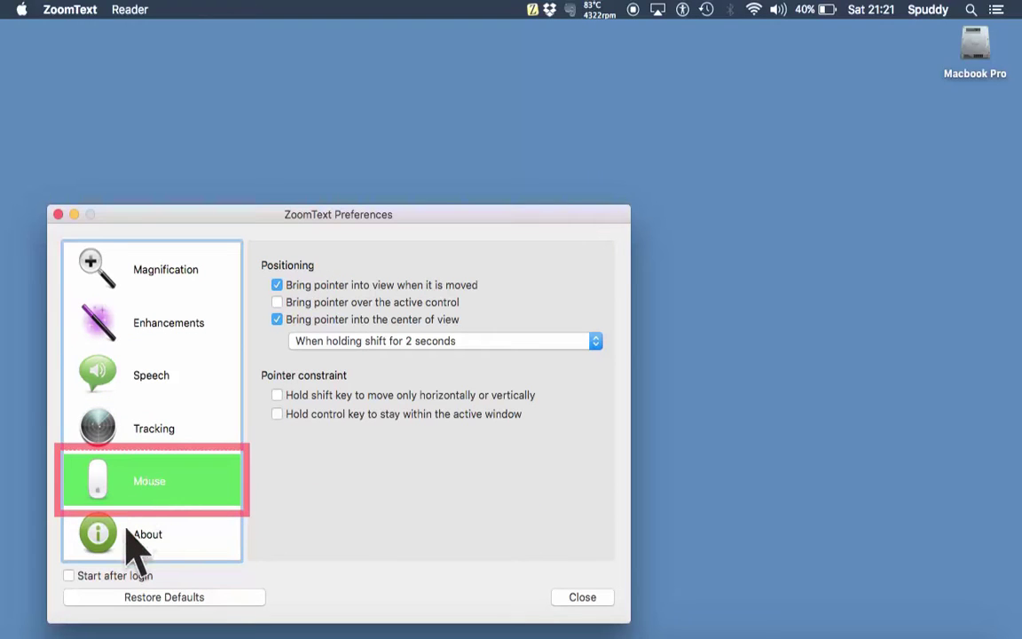
left_click(55, 215)
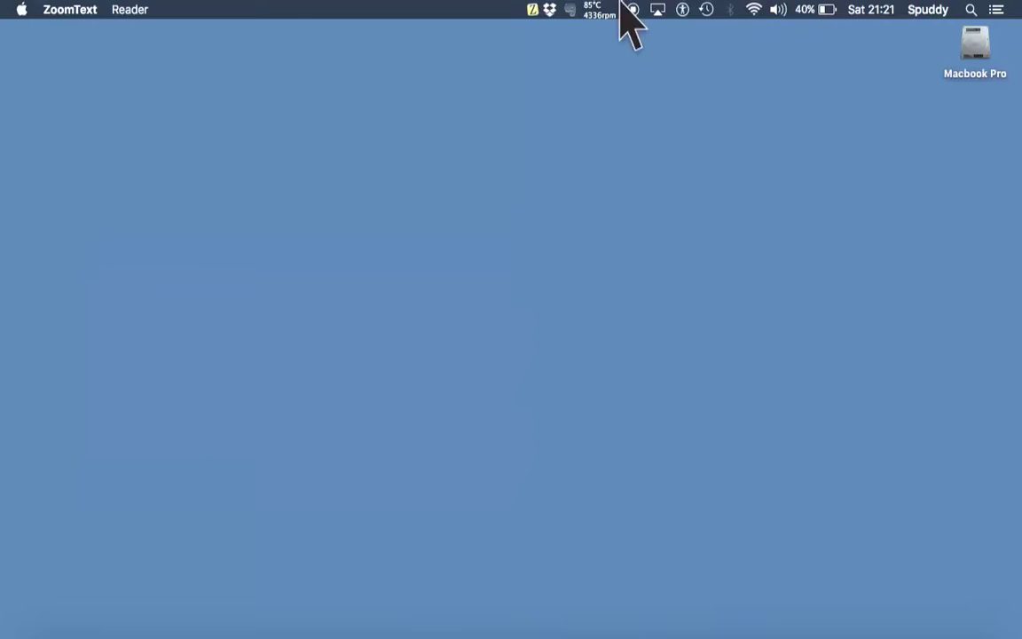
Step: Turn ZoomText's color enhancements on for the screen and off again
left_click(531, 12)
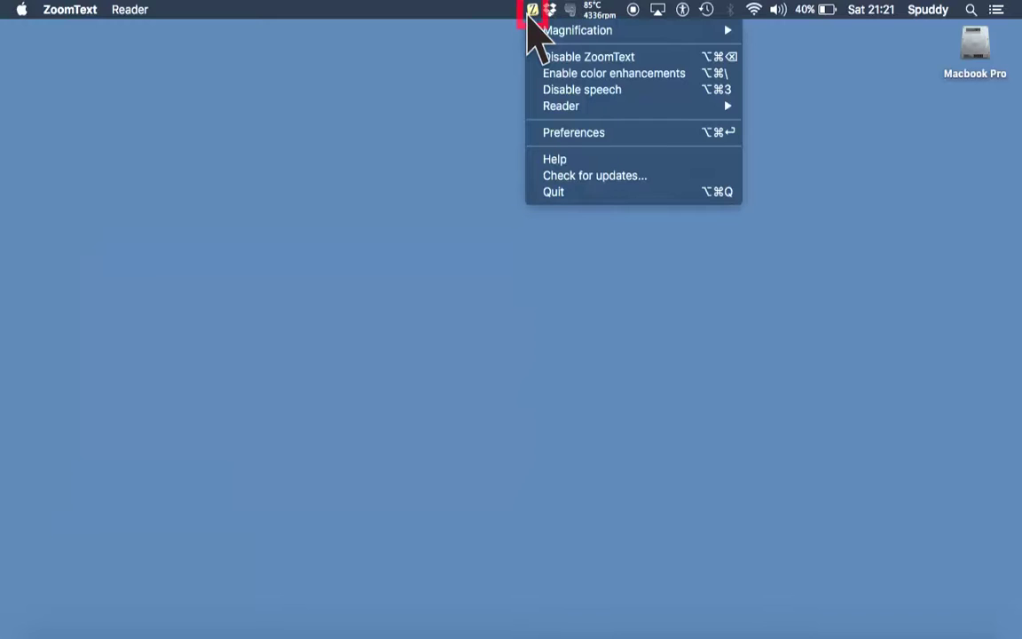
mouse_move(557, 32)
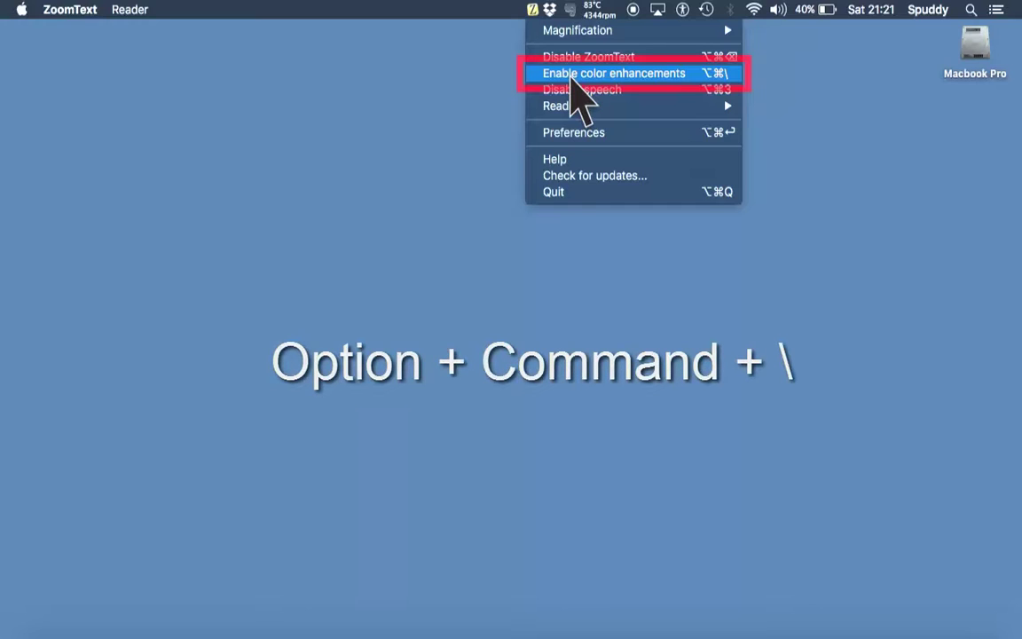
key("alt+super+backslash")
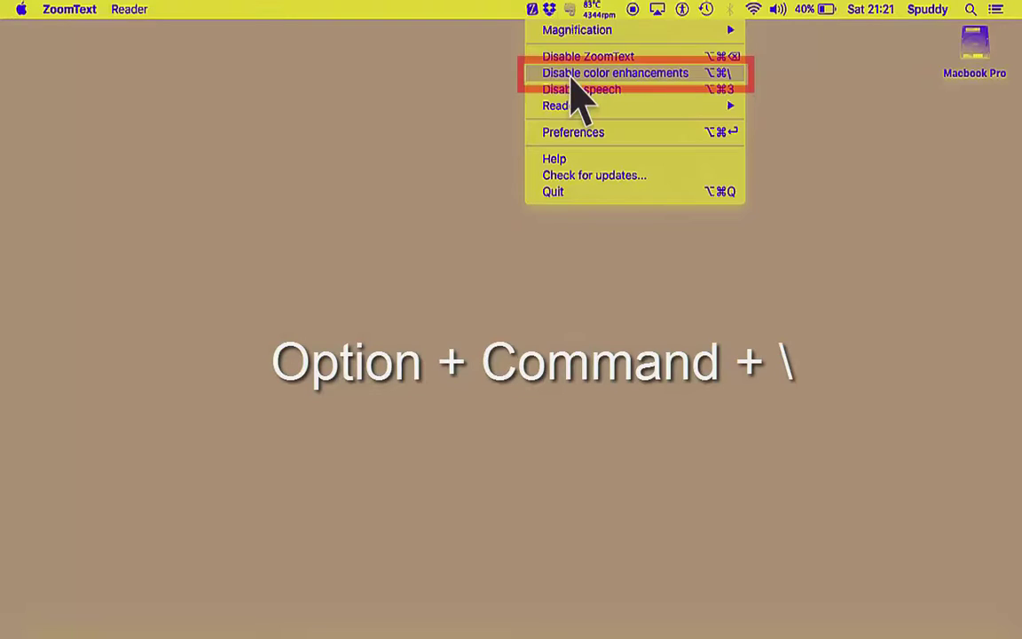
key("alt+super+backslash")
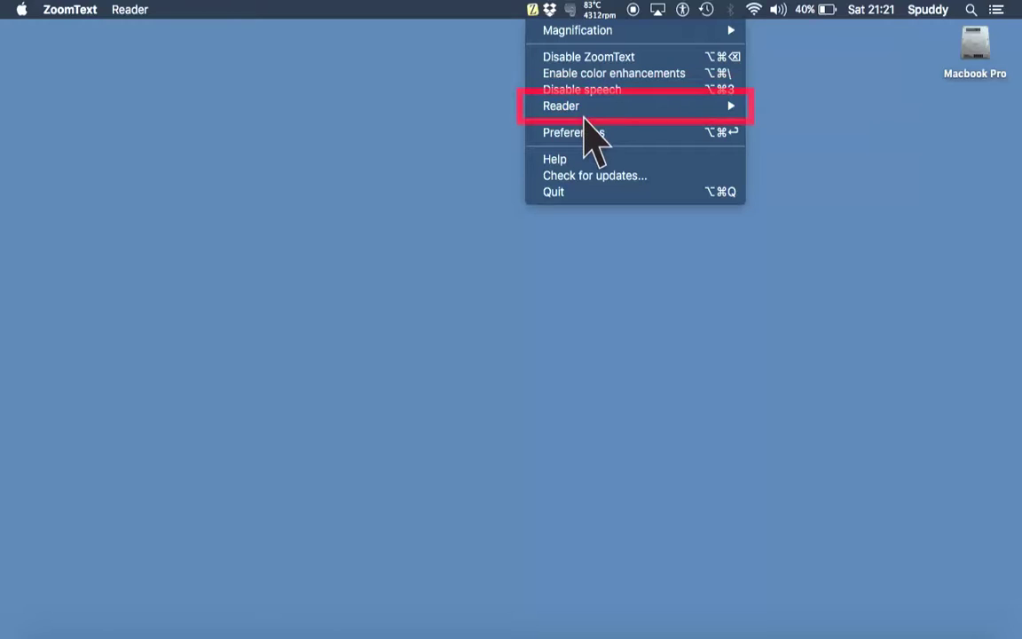
Step: Open ZoomText Reader and pause the reading of its welcome text
mouse_move(583, 108)
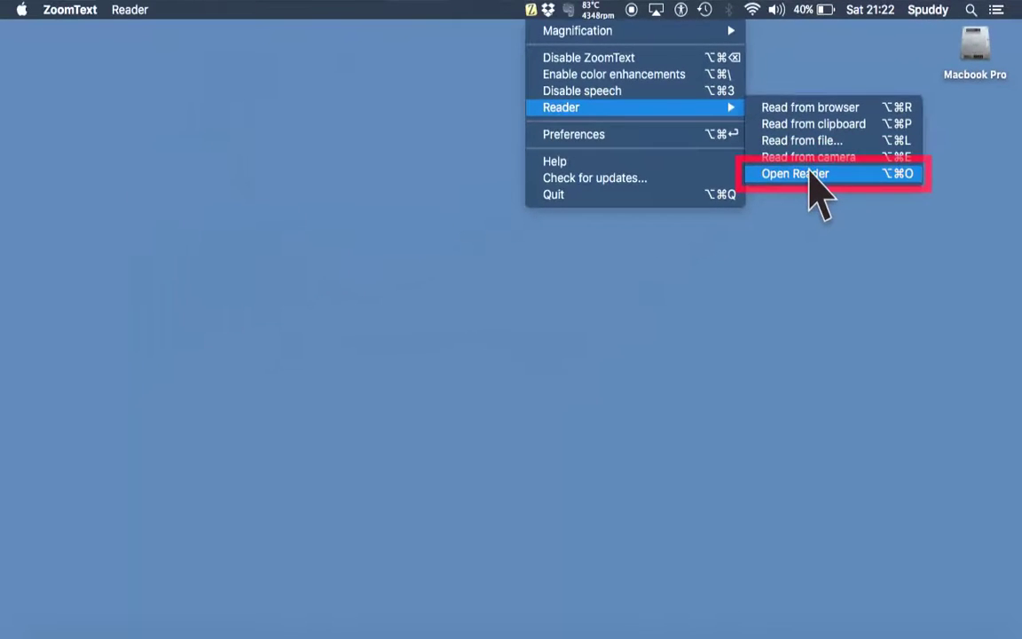
left_click(795, 174)
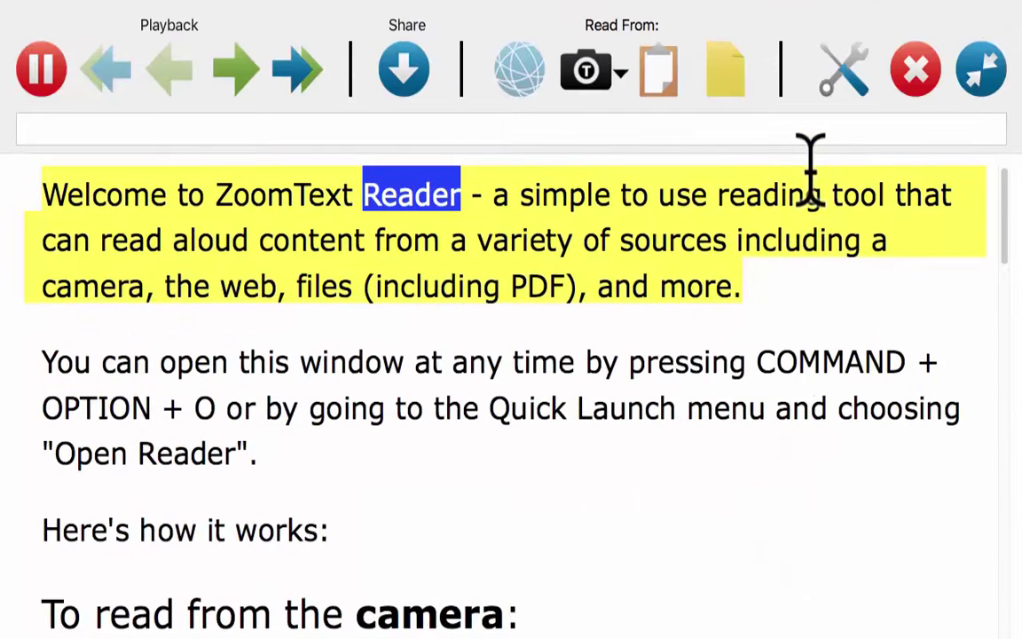
left_click(46, 69)
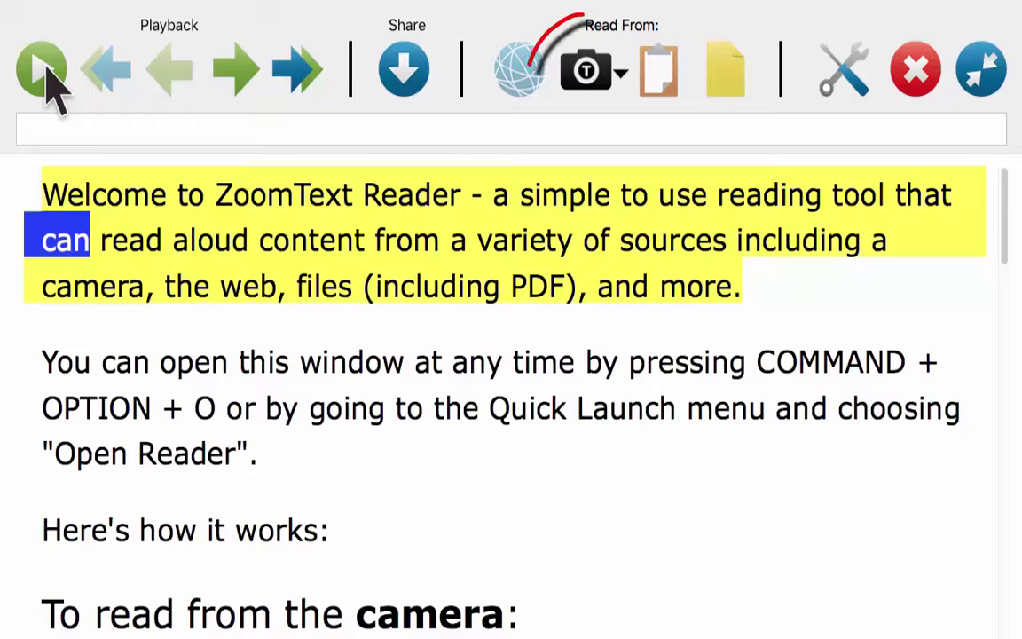
Step: Look at the camera reading modes of the Reader and open the Reader settings
left_click(623, 78)
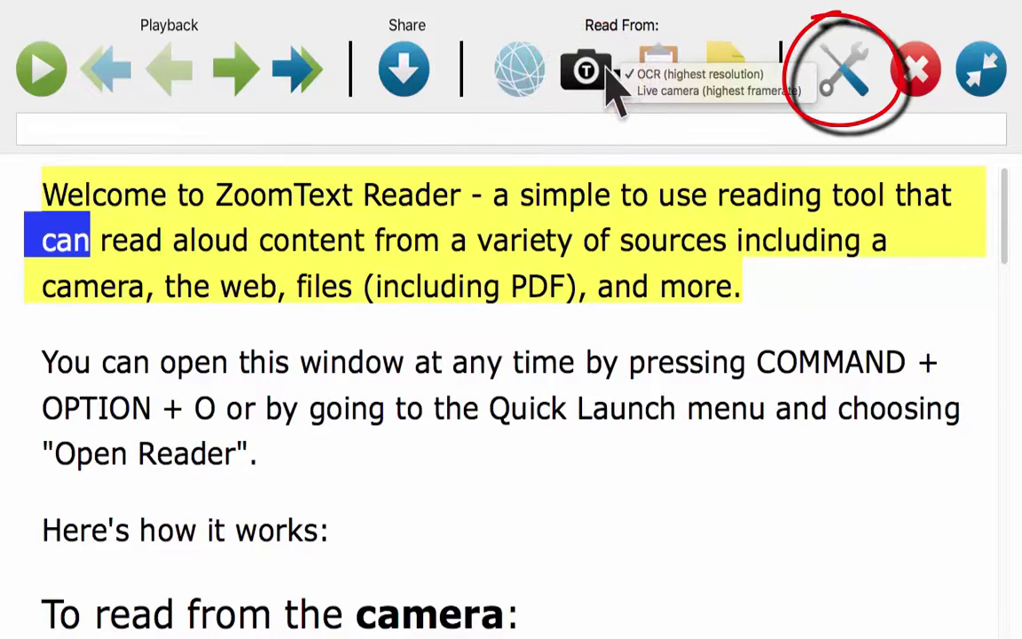
left_click(836, 76)
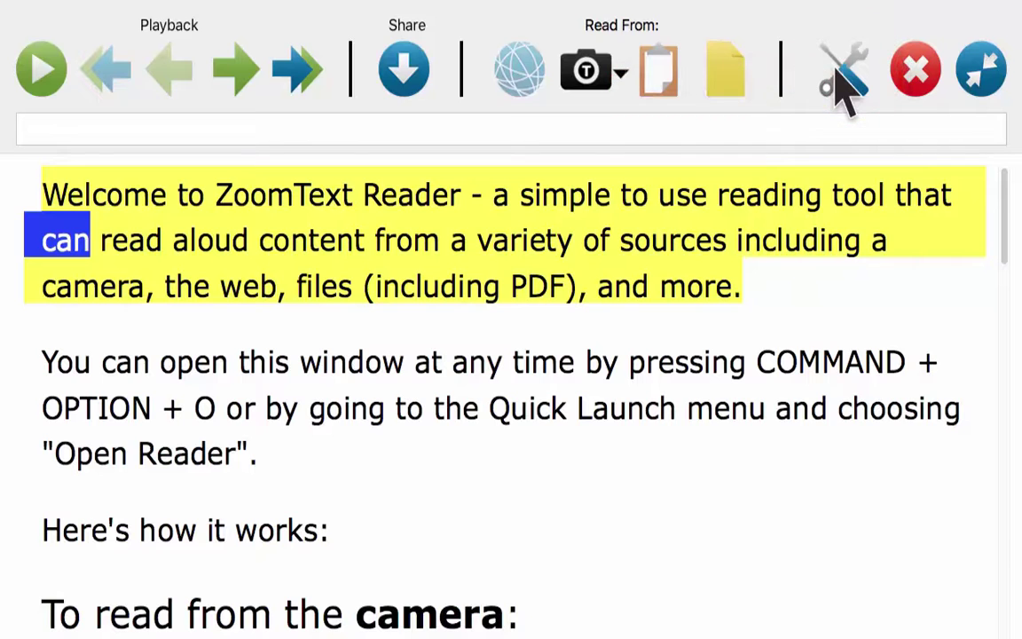
left_click(836, 76)
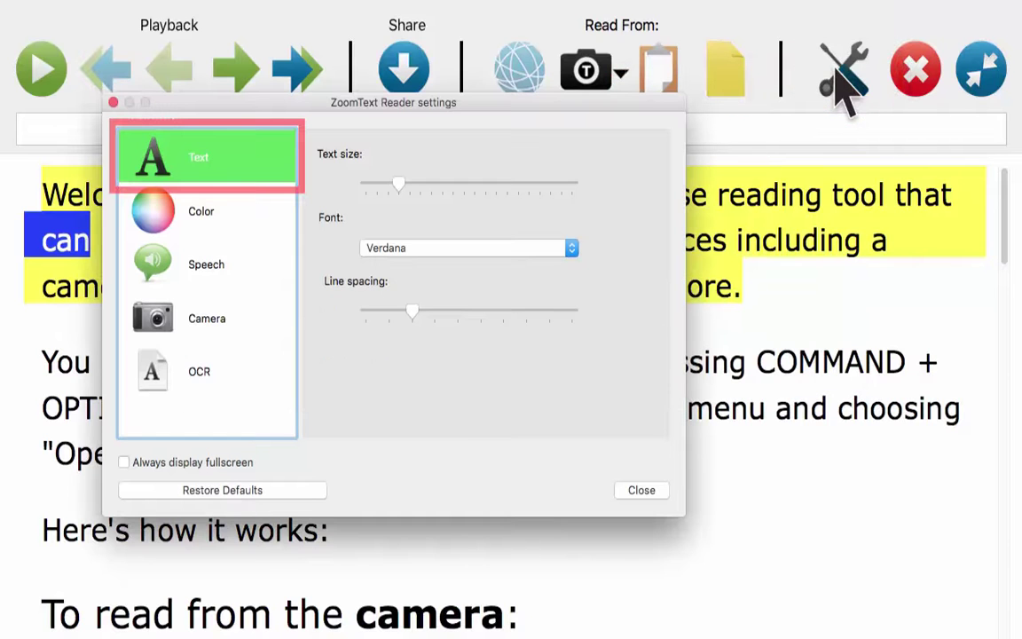
Step: Examine the Reader's Camera settings, including the available cameras and the choices for Start camera at
left_click(205, 301)
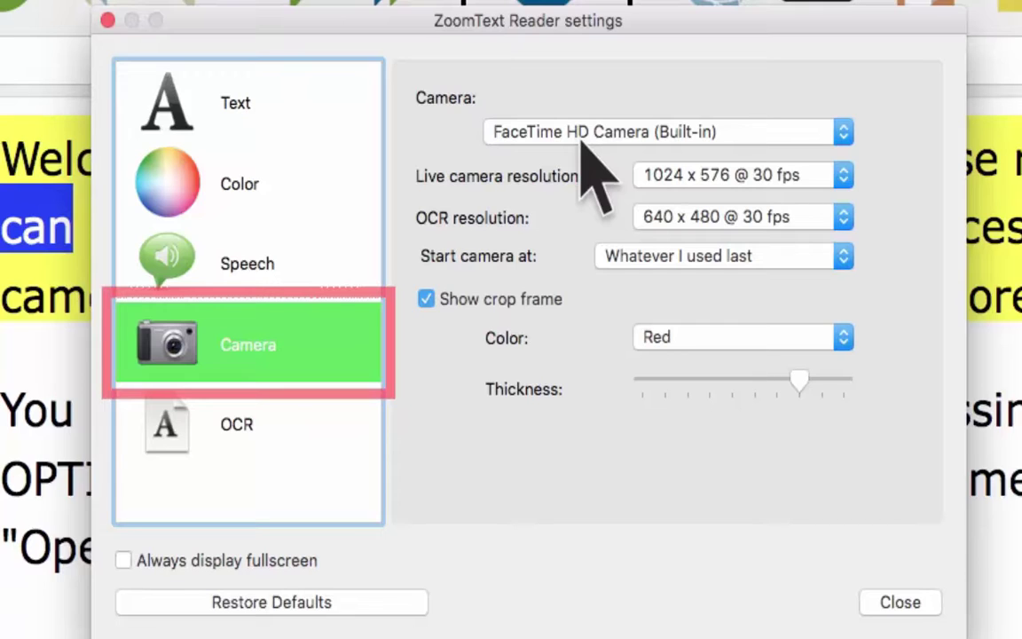
left_click(257, 423)
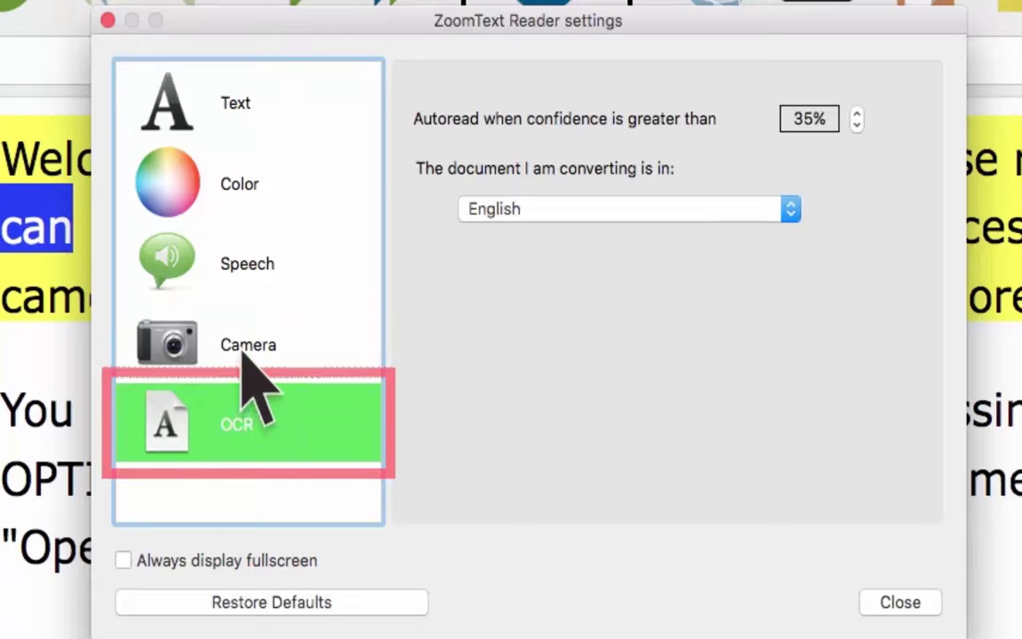
left_click(248, 355)
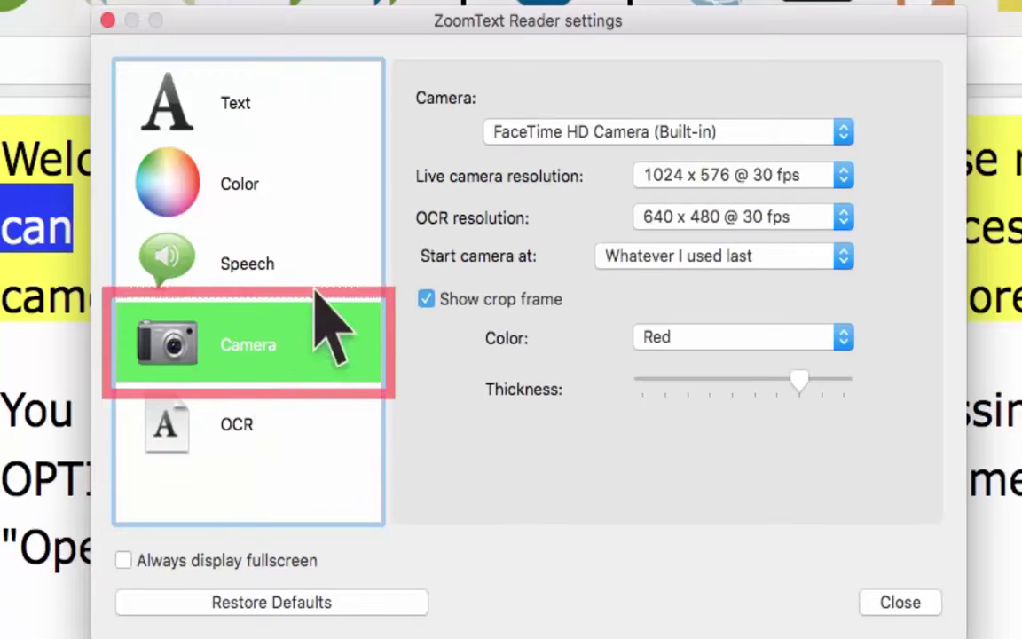
left_click(765, 135)
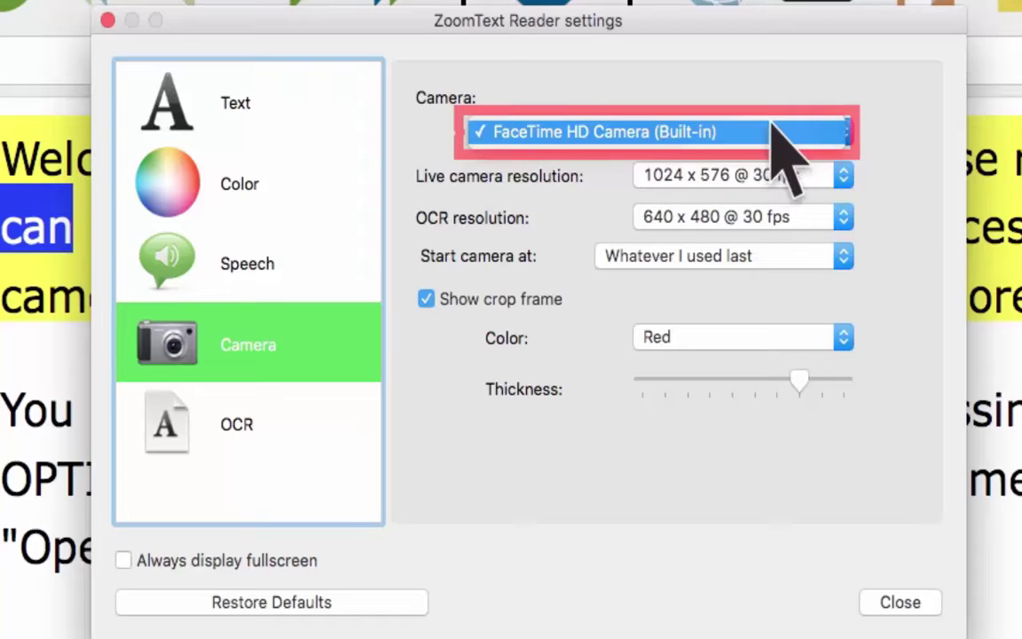
left_click(912, 183)
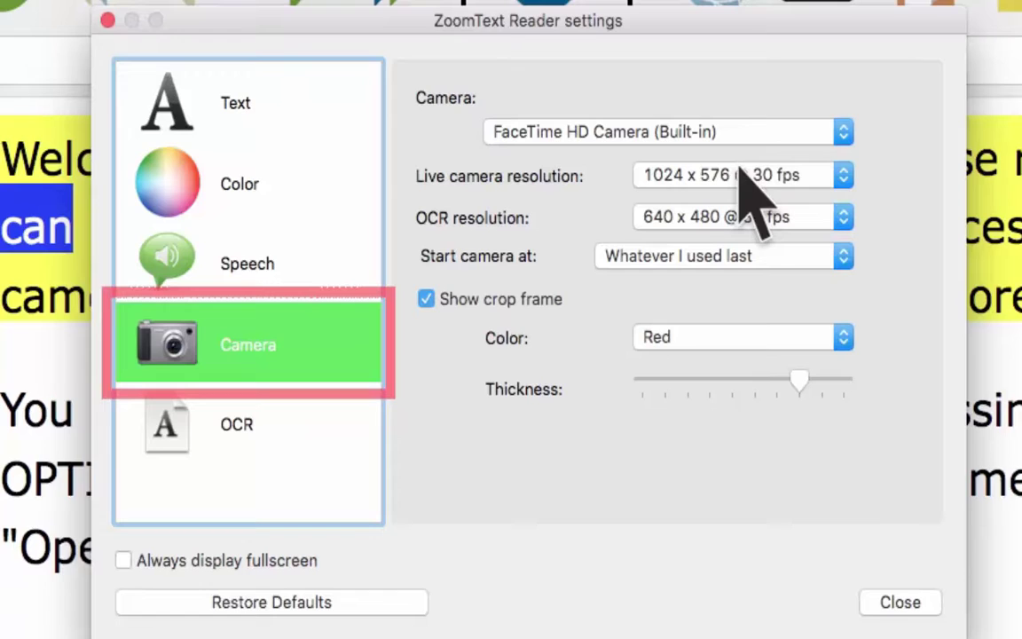
left_click(728, 252)
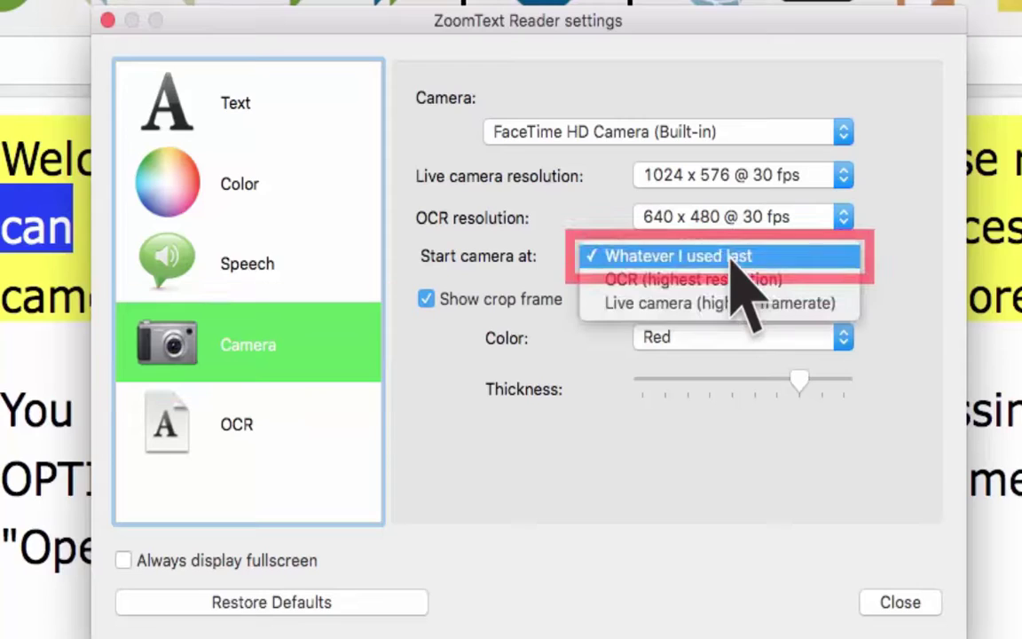
left_click(890, 252)
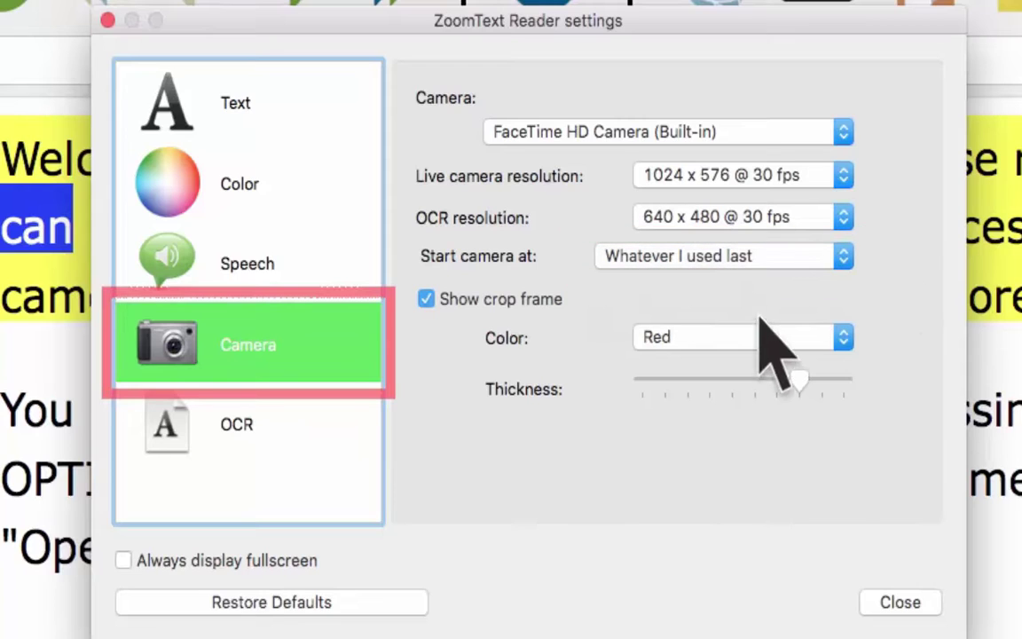
Step: Turn the camera's crop frame off and on again, and reduce its thickness by three notches
left_click(426, 299)
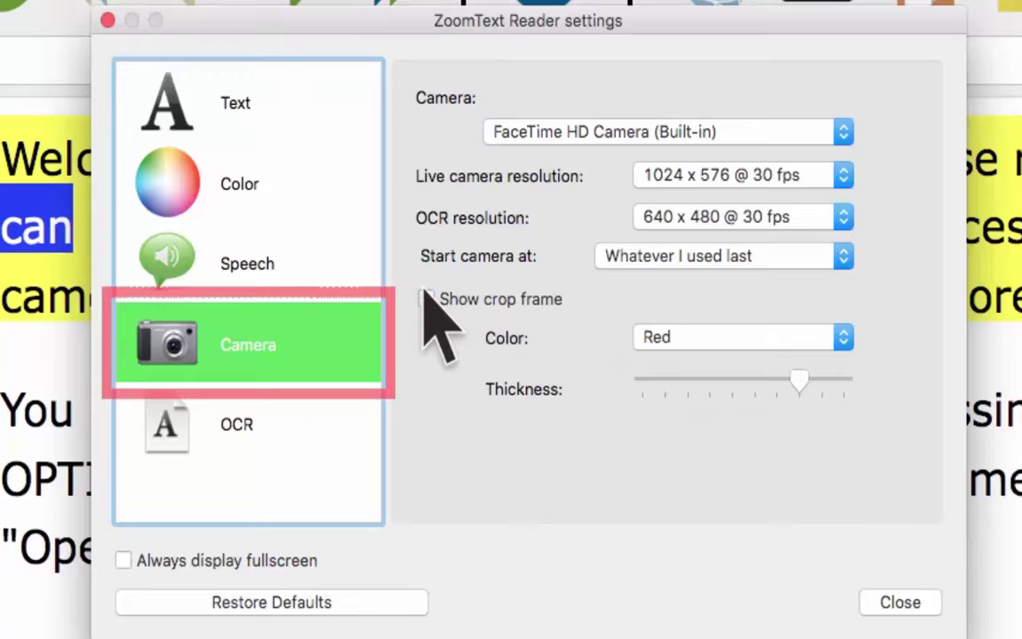
left_click(425, 298)
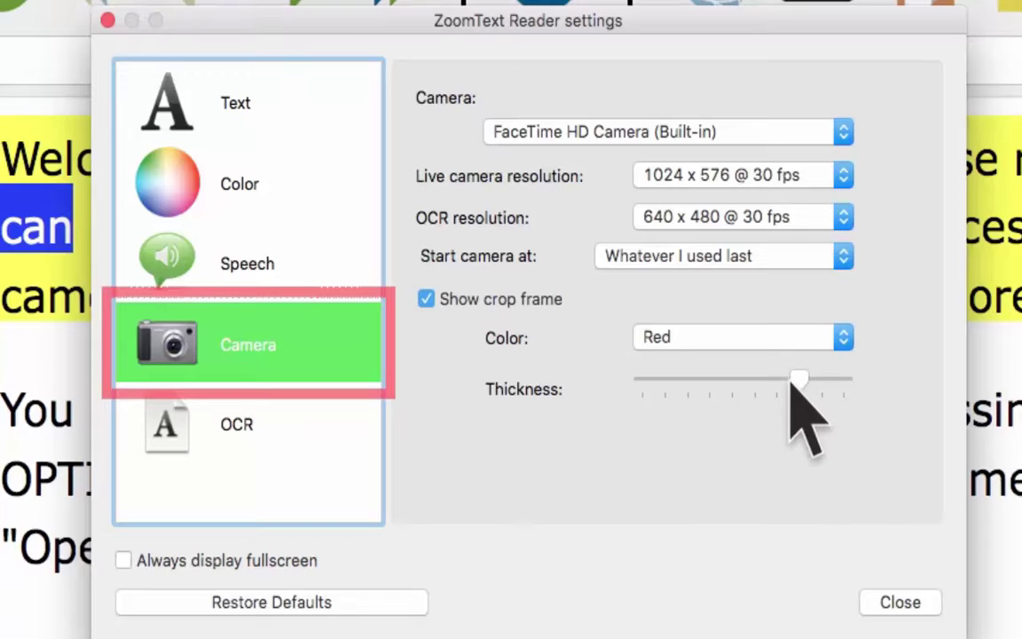
left_click_drag(797, 376, 740, 375)
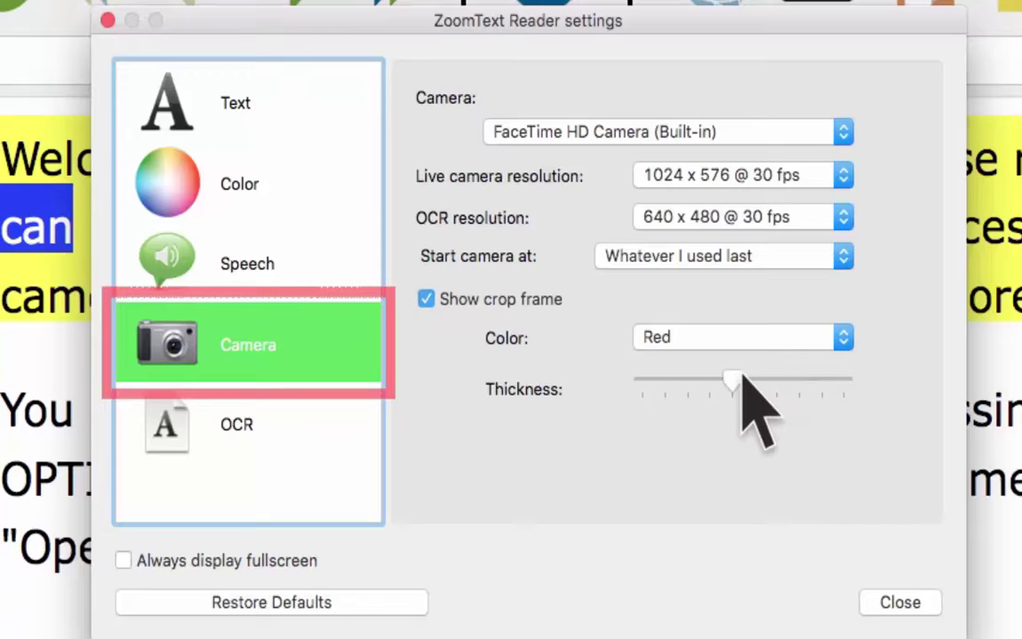
Step: In the Reader's OCR settings, raise the autoread confidence threshold to 65%
left_click(244, 424)
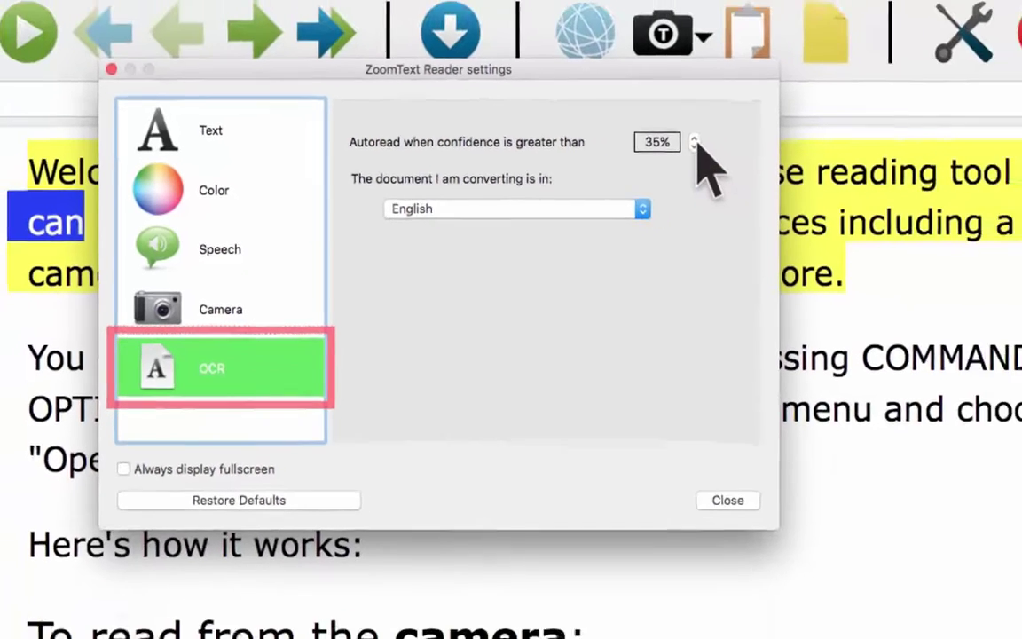
left_click(856, 113)
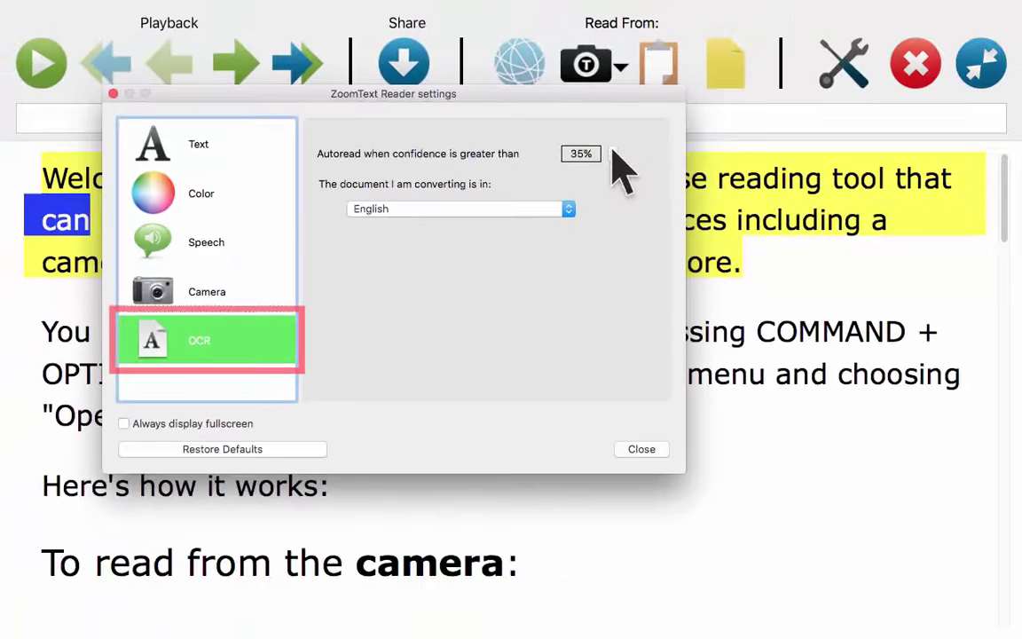
left_click(856, 114)
left_click(612, 150)
left_click(611, 150)
left_click(611, 150)
left_click(612, 150)
left_click(611, 150)
left_click(611, 150)
left_click(611, 150)
left_click(611, 150)
left_click(612, 150)
left_click(611, 150)
left_click(612, 150)
left_click(612, 150)
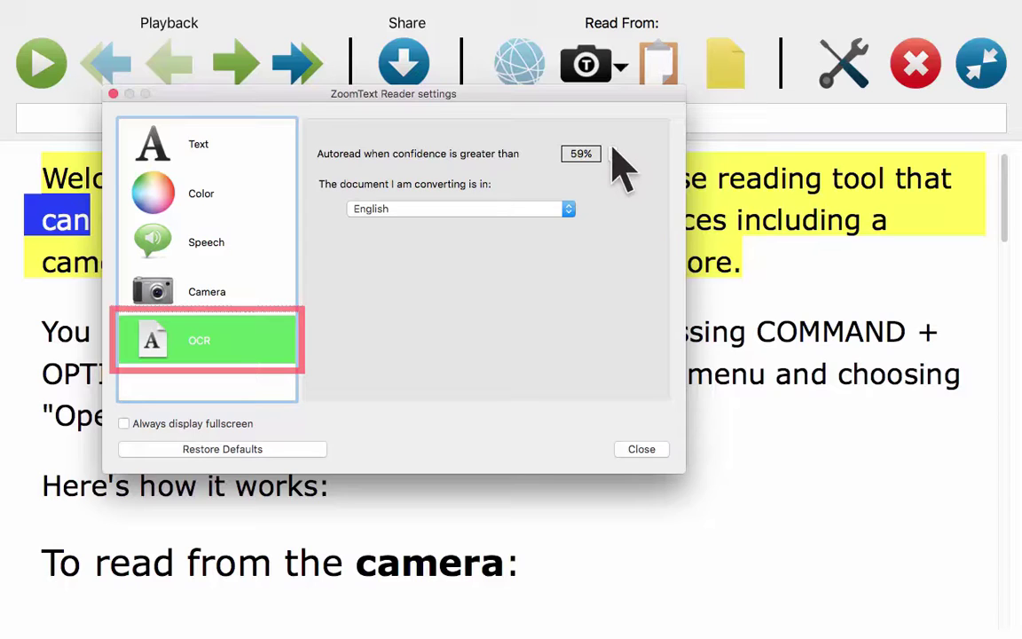
left_click(611, 150)
left_click(611, 150)
left_click(612, 150)
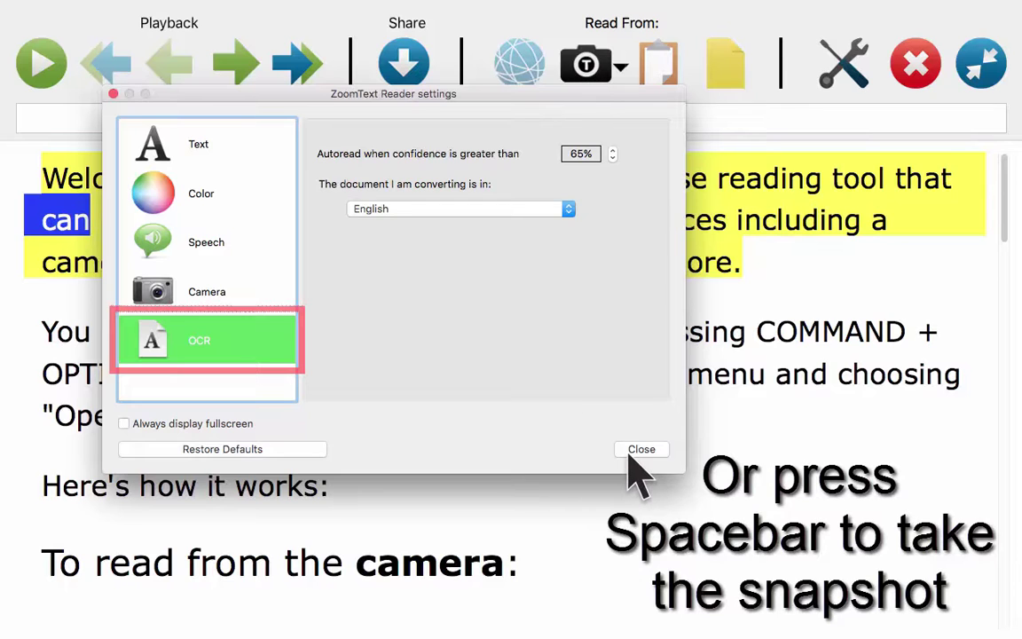
Step: Increase the Reader's text size and apply its color scheme to Sentence only
left_click(200, 146)
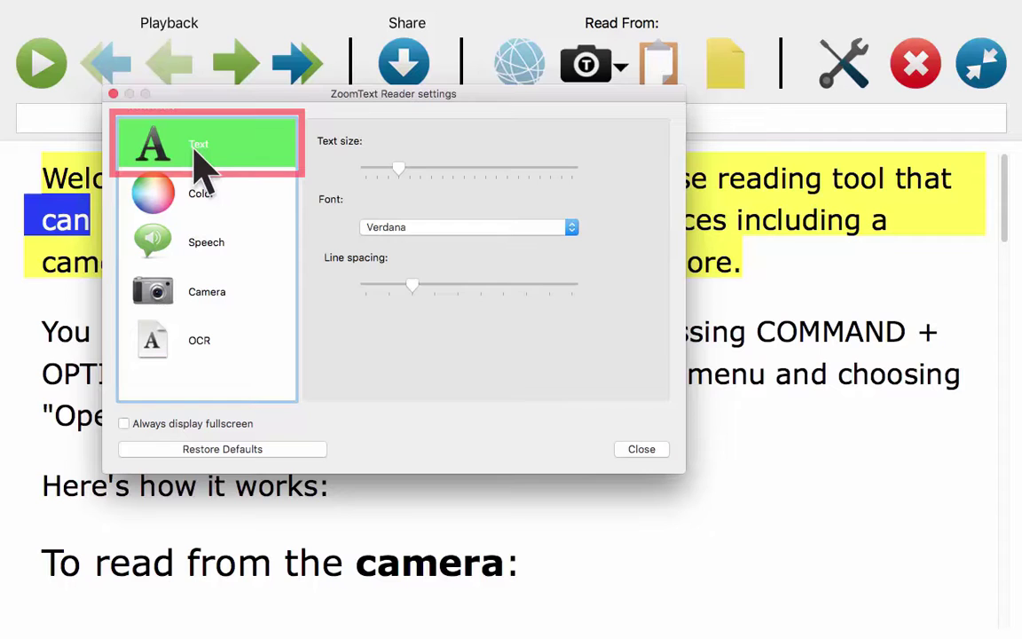
left_click_drag(399, 168, 422, 173)
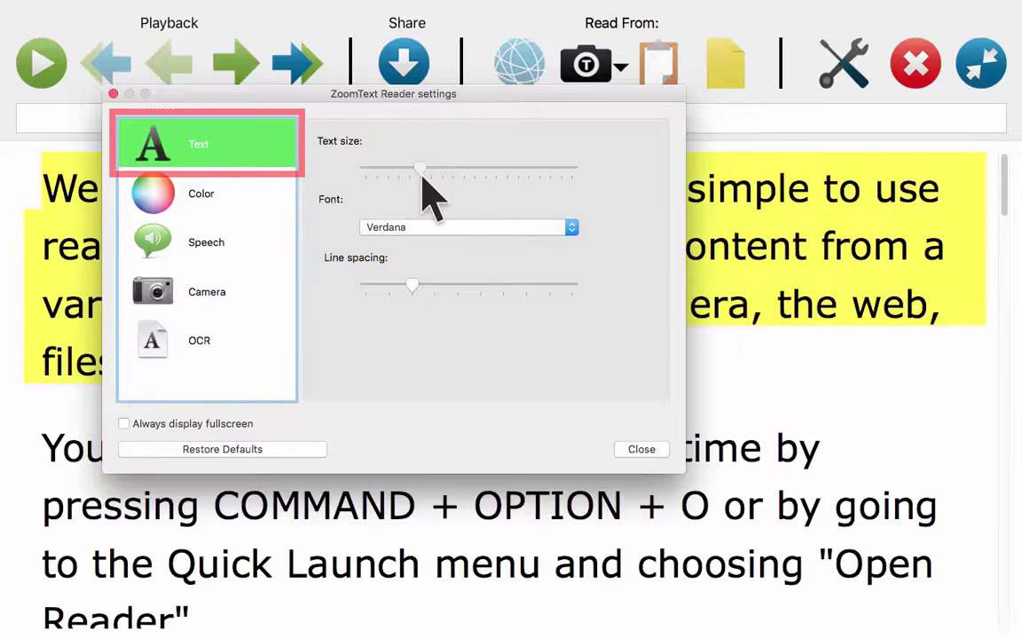
left_click(238, 195)
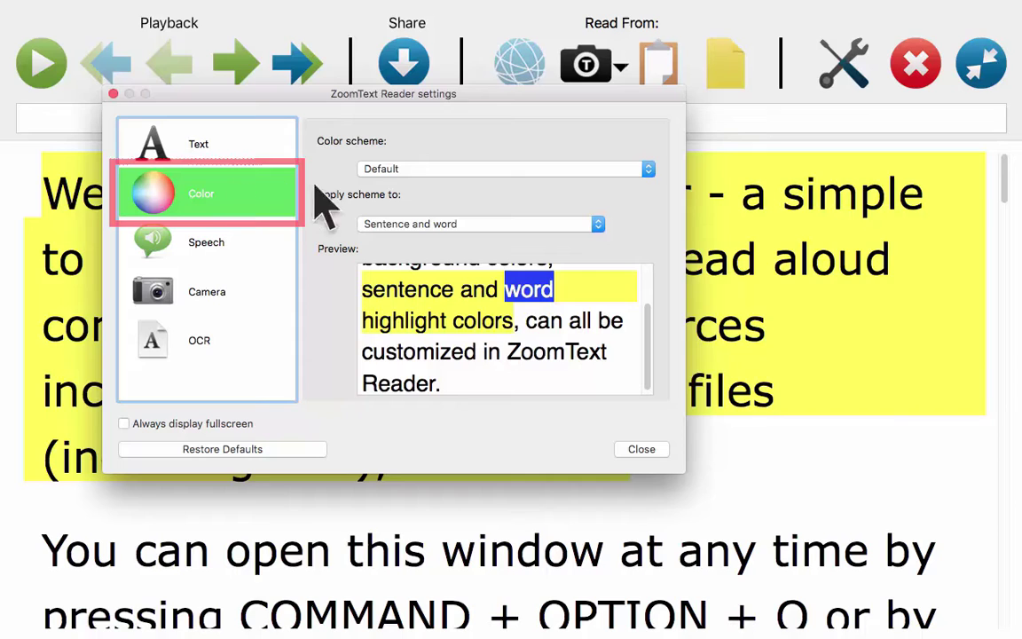
left_click(458, 227)
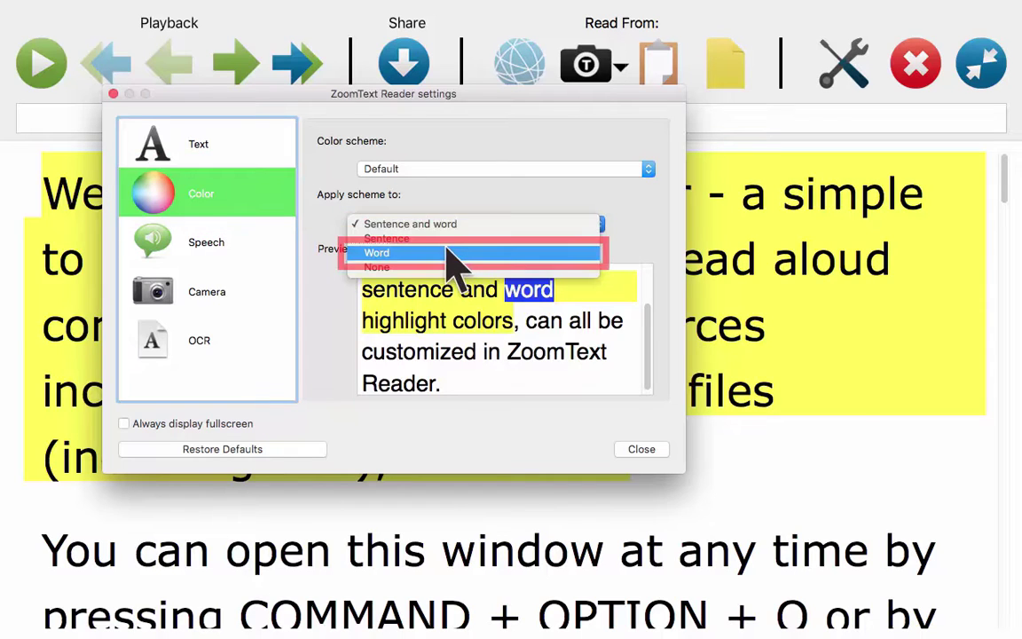
left_click(448, 255)
left_click(448, 223)
left_click(447, 217)
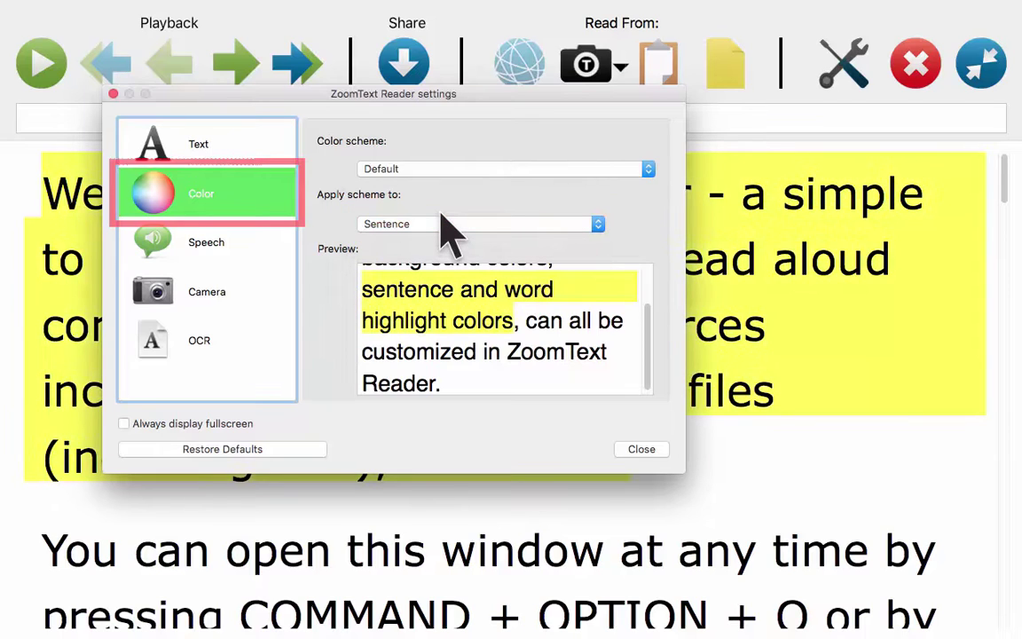
left_click(441, 224)
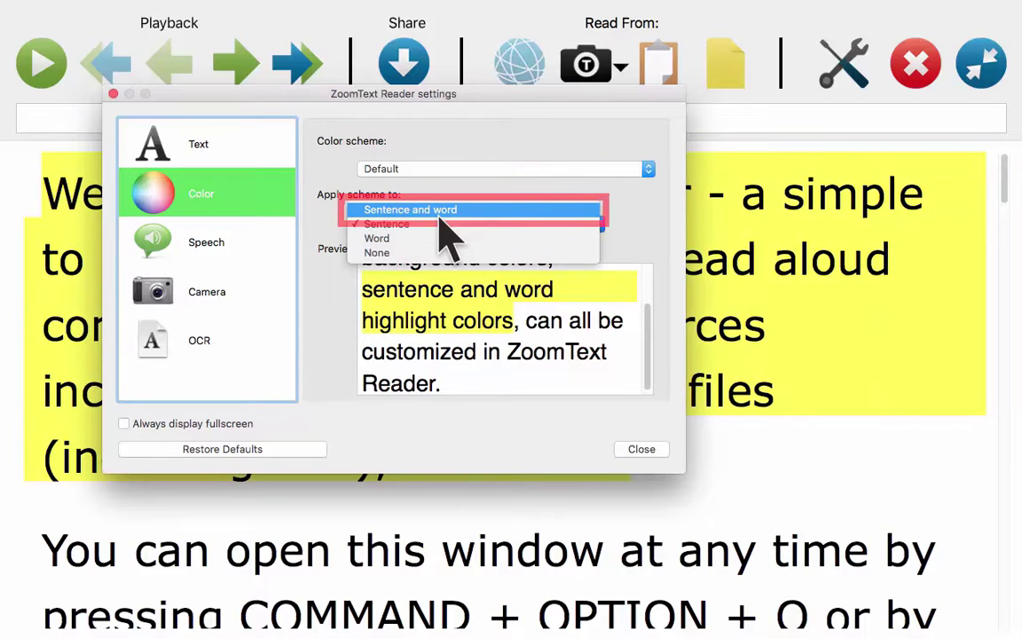
left_click(456, 171)
Step: Try the Simple and Vivid color schemes for the Reader and settle on Peaceful
left_click(503, 173)
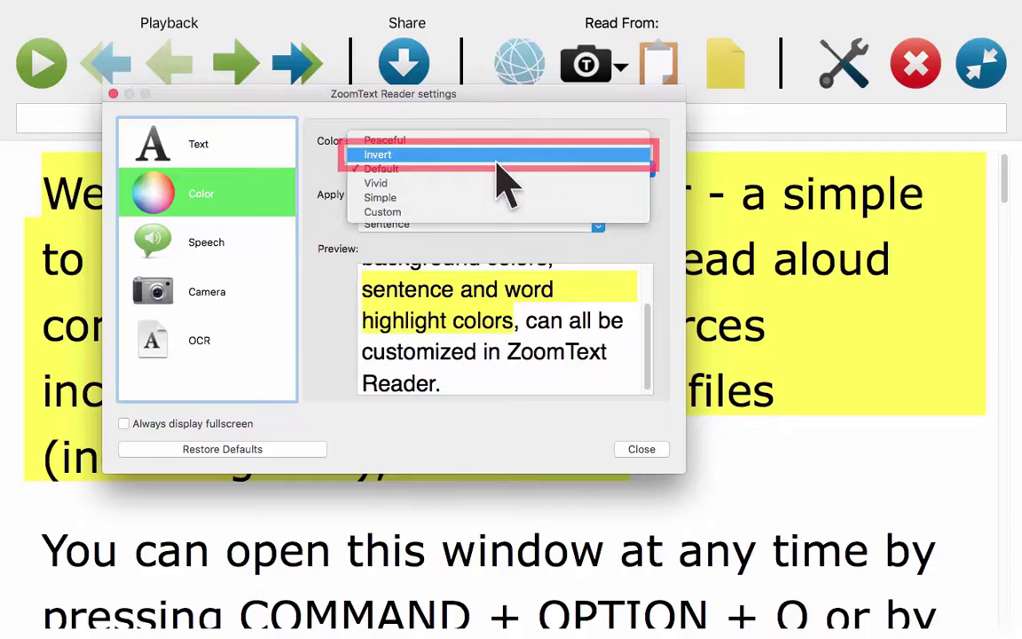
left_click(490, 204)
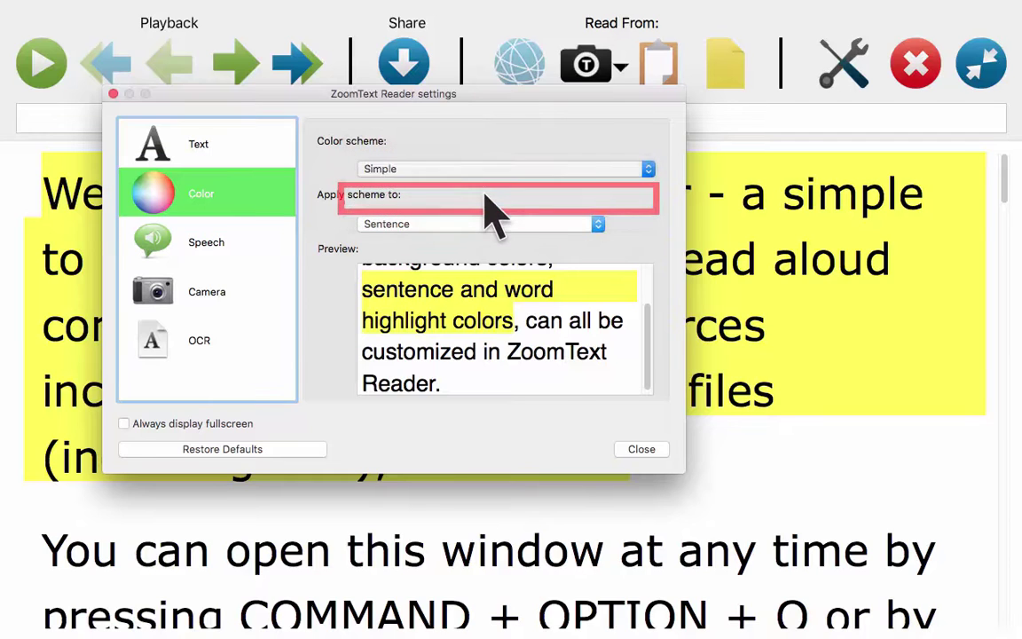
left_click(483, 173)
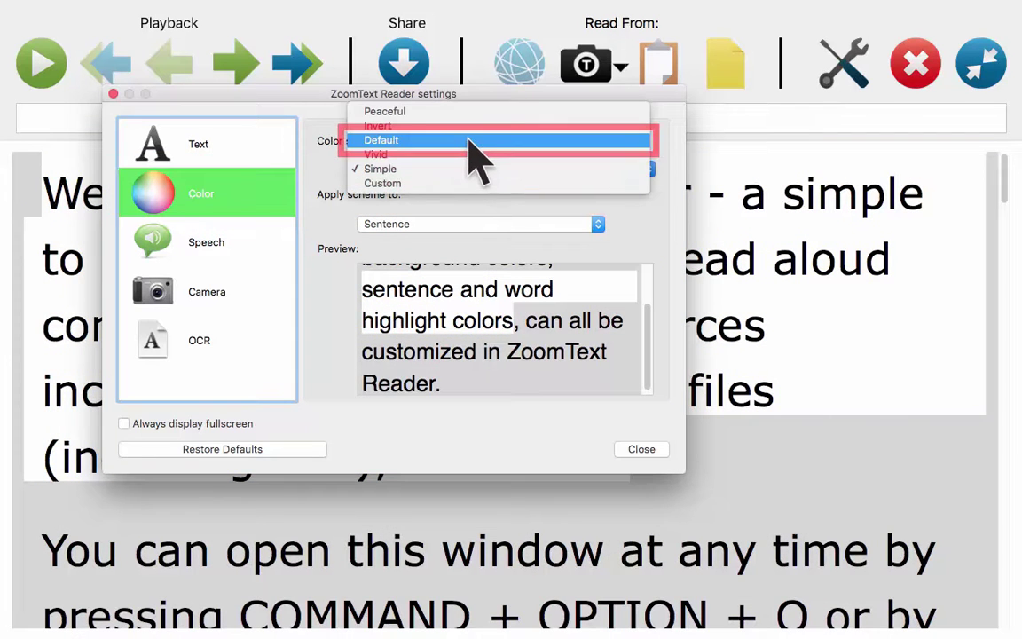
left_click(475, 161)
left_click(488, 177)
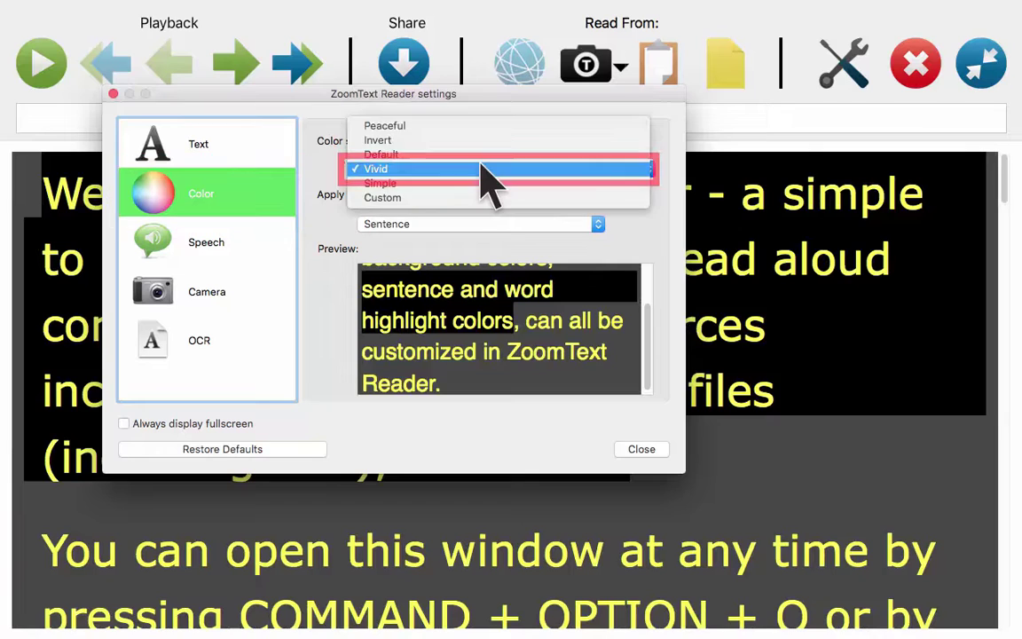
left_click(471, 129)
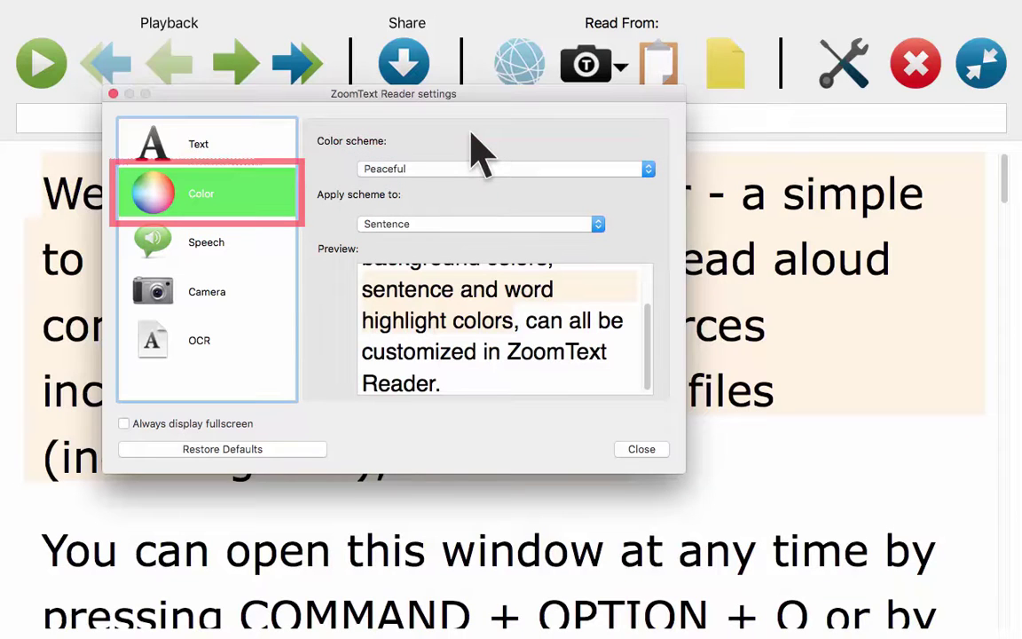
Step: Play the voice sample in the Reader's Speech settings and close the settings
left_click(215, 232)
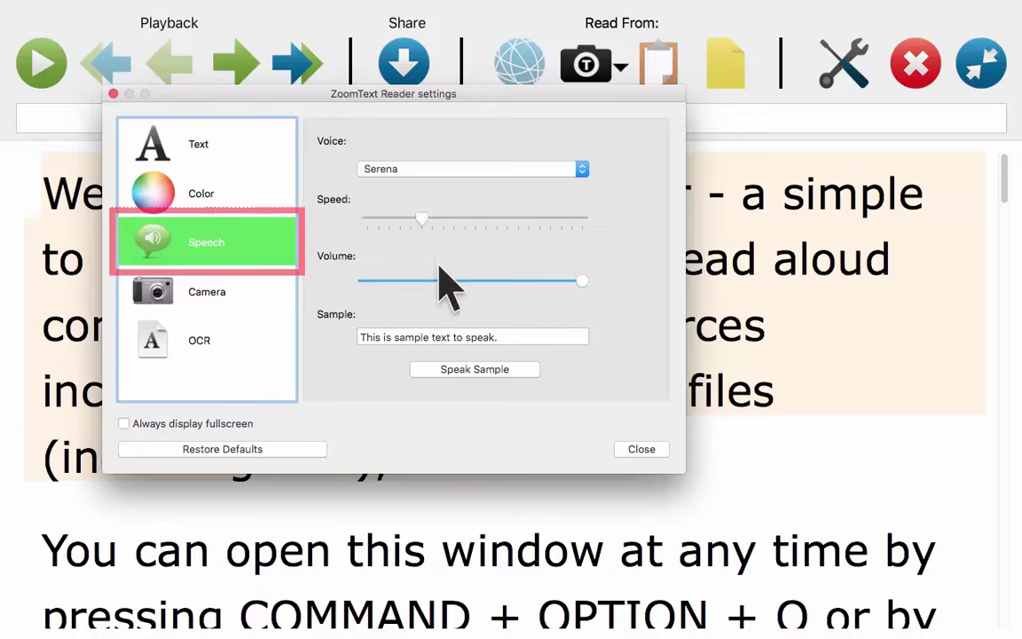
left_click(470, 369)
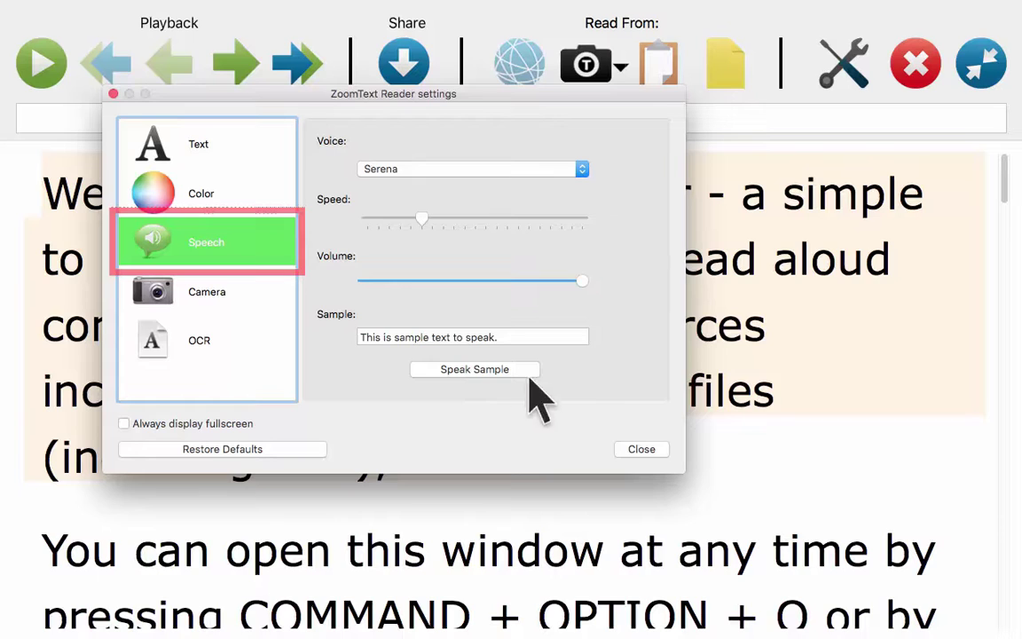
left_click(639, 450)
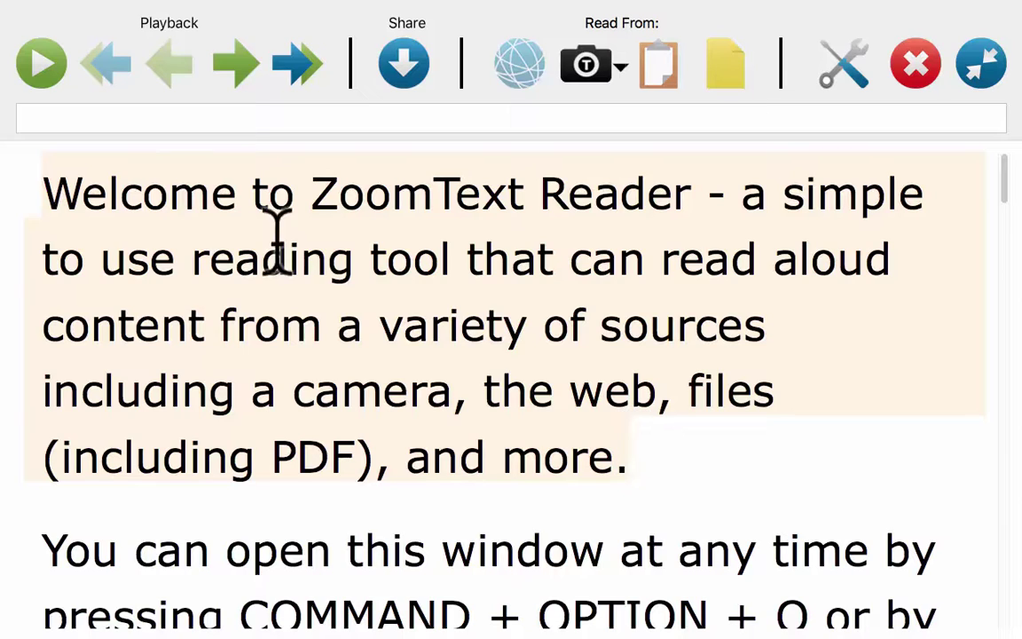
Step: Try starting, pausing and skipping forward and back in the welcome text, and look at the save options without saving
key("space")
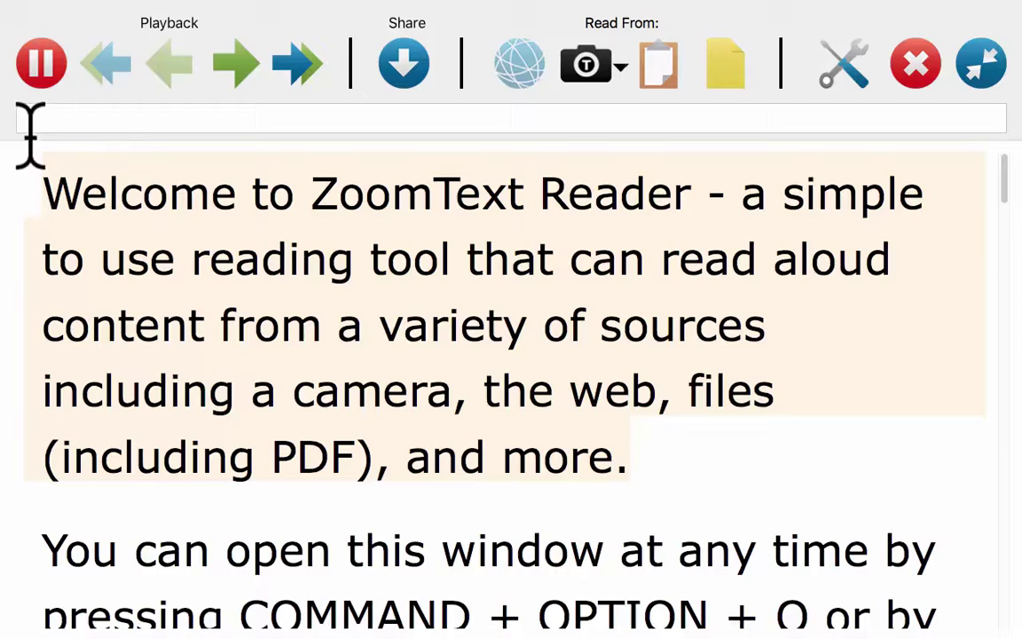
left_click(45, 66)
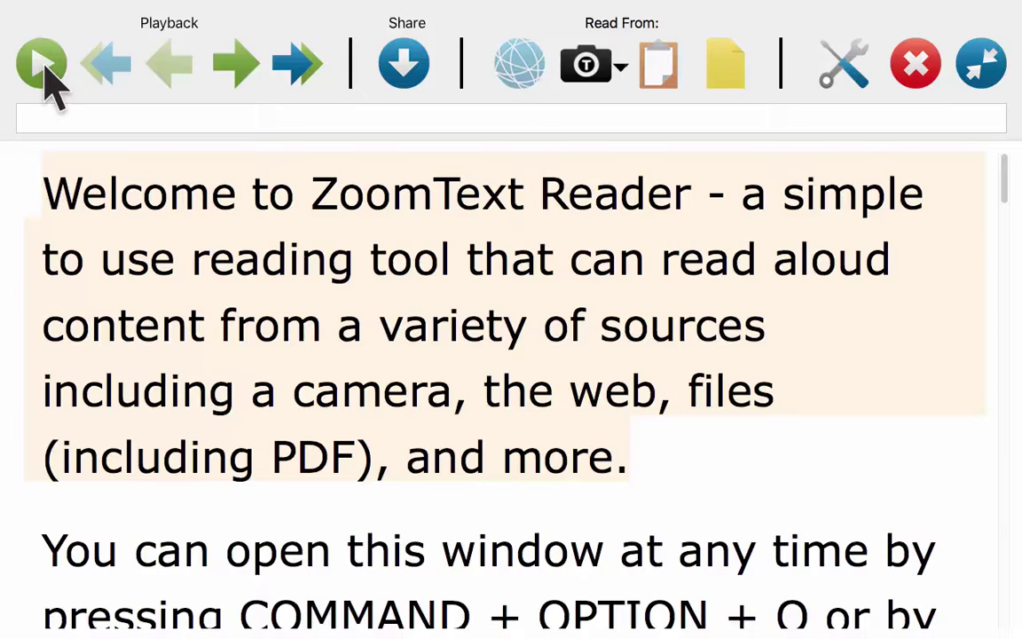
left_click(237, 66)
left_click(167, 66)
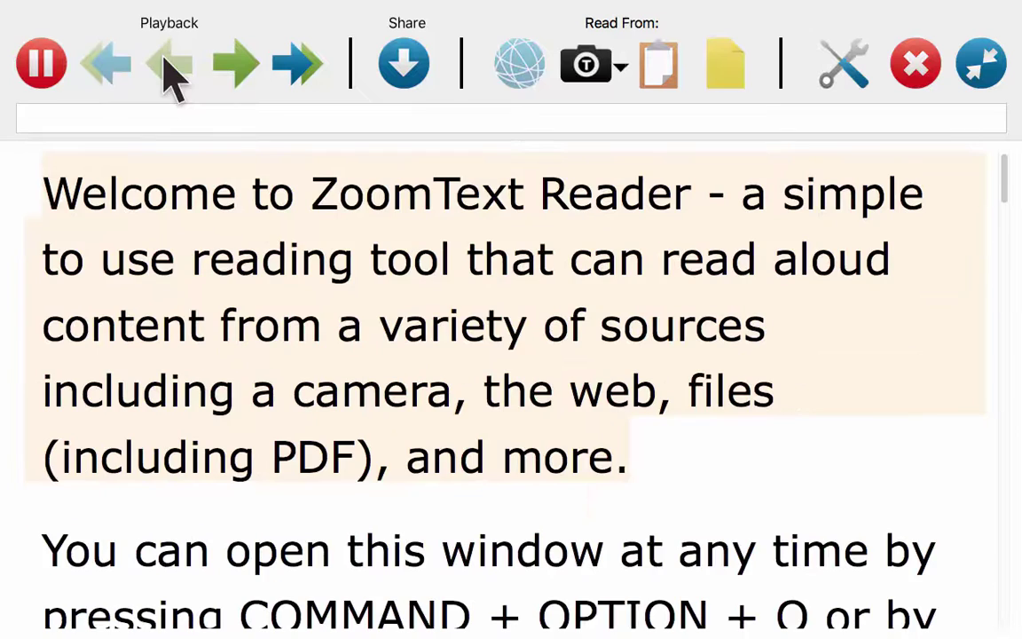
left_click(51, 62)
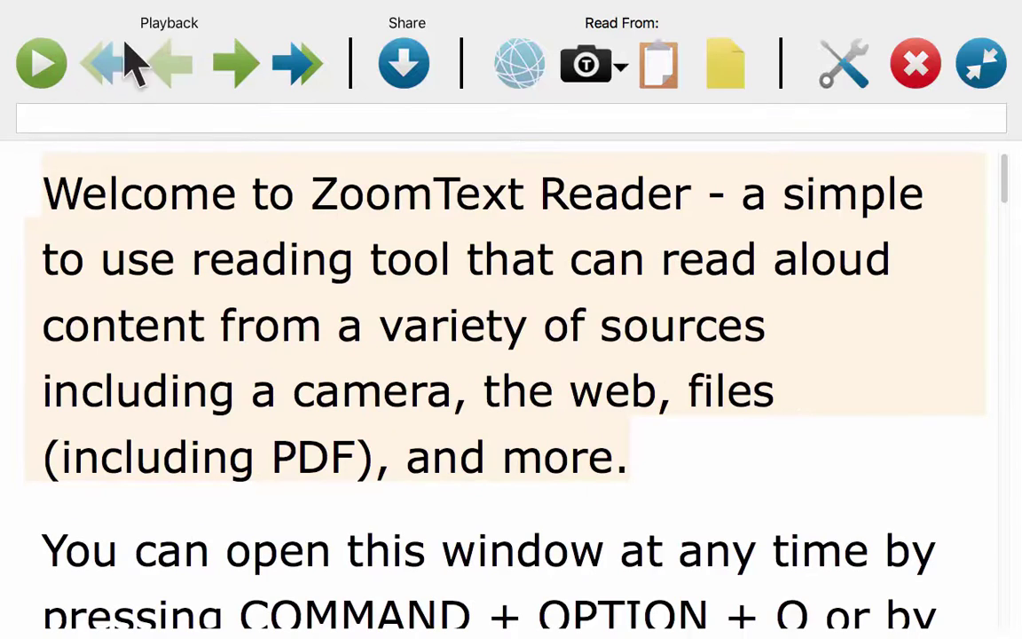
left_click(399, 64)
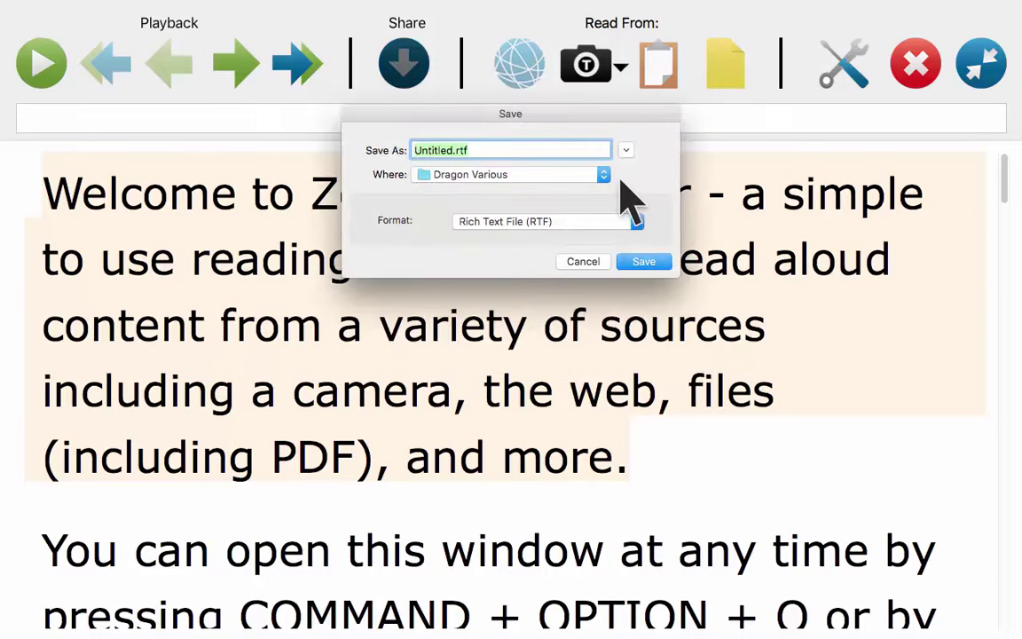
left_click(583, 261)
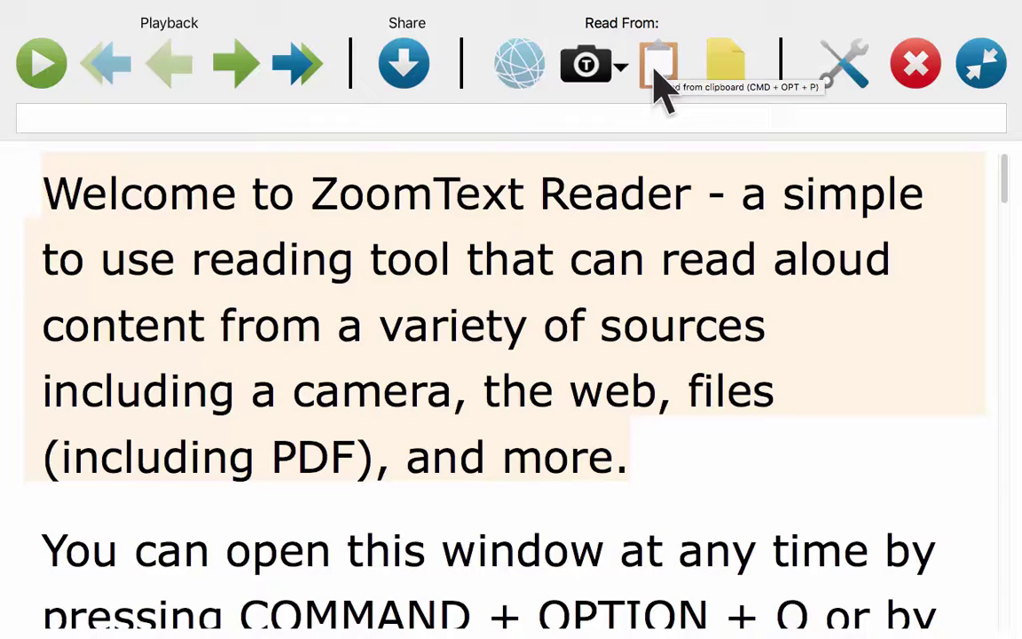
Step: Switch to Safari and copy the Wikipedia Wiki article's text from the opening notes down to the Contents box
key("ctrl+Up")
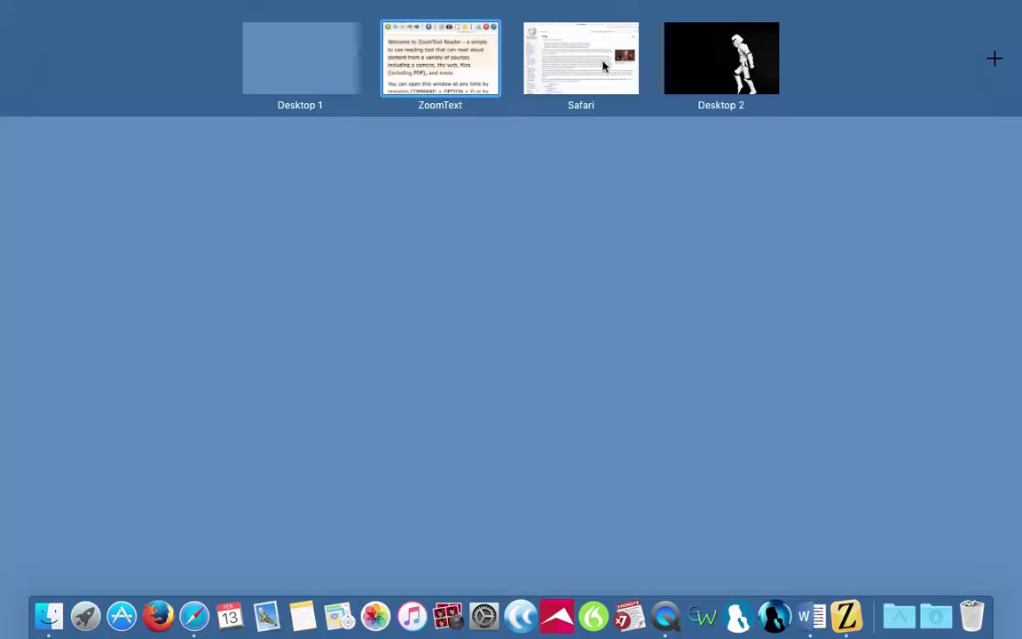
left_click(546, 60)
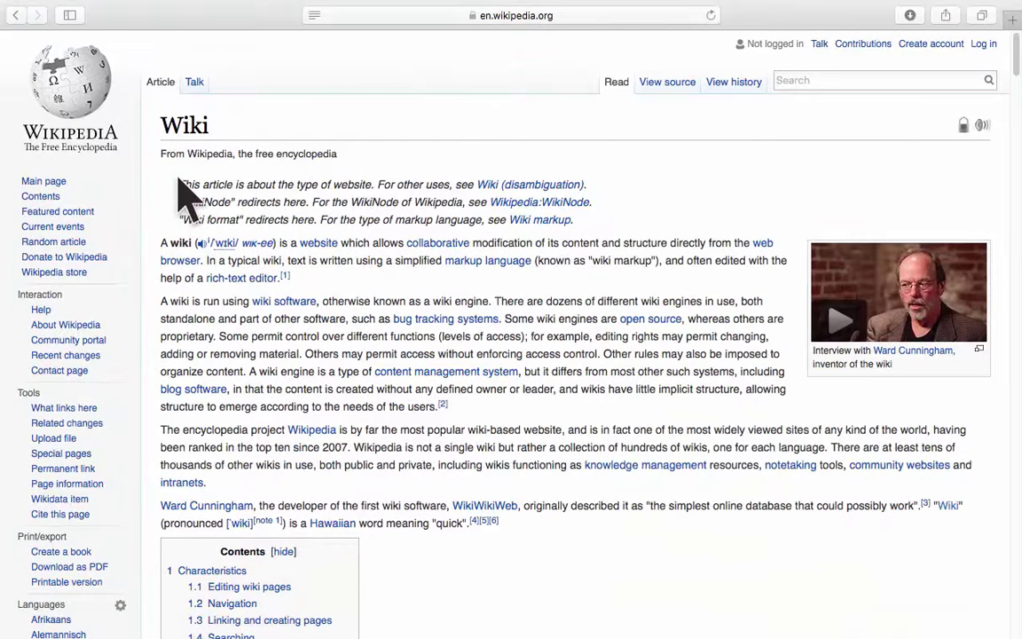
left_click_drag(181, 184, 585, 519)
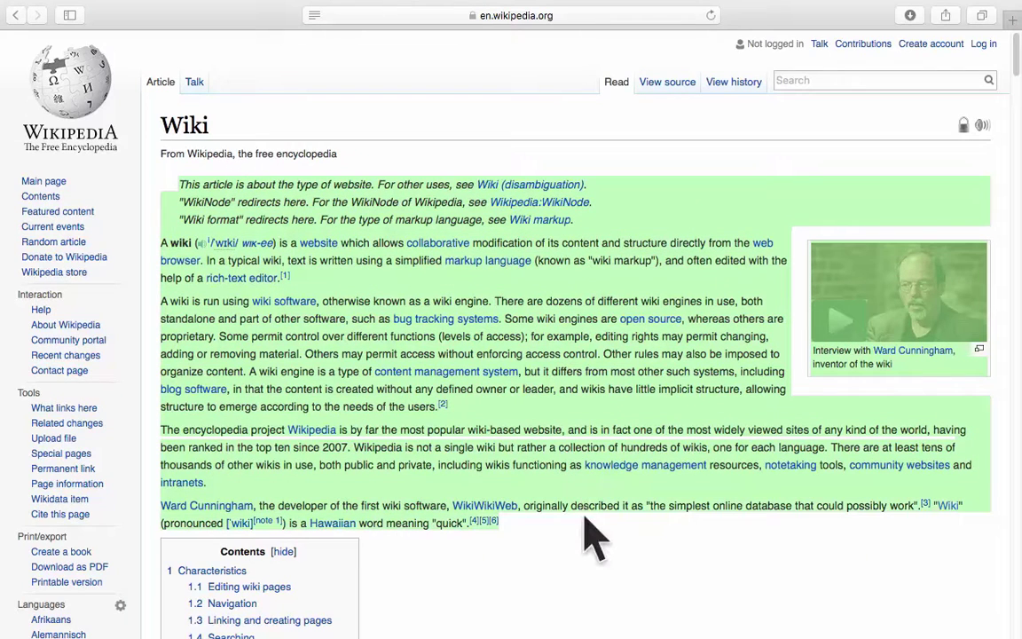
Step: Switch back to ZoomText Reader, read the copied article text from the clipboard and pause the reading
key("ctrl+Up")
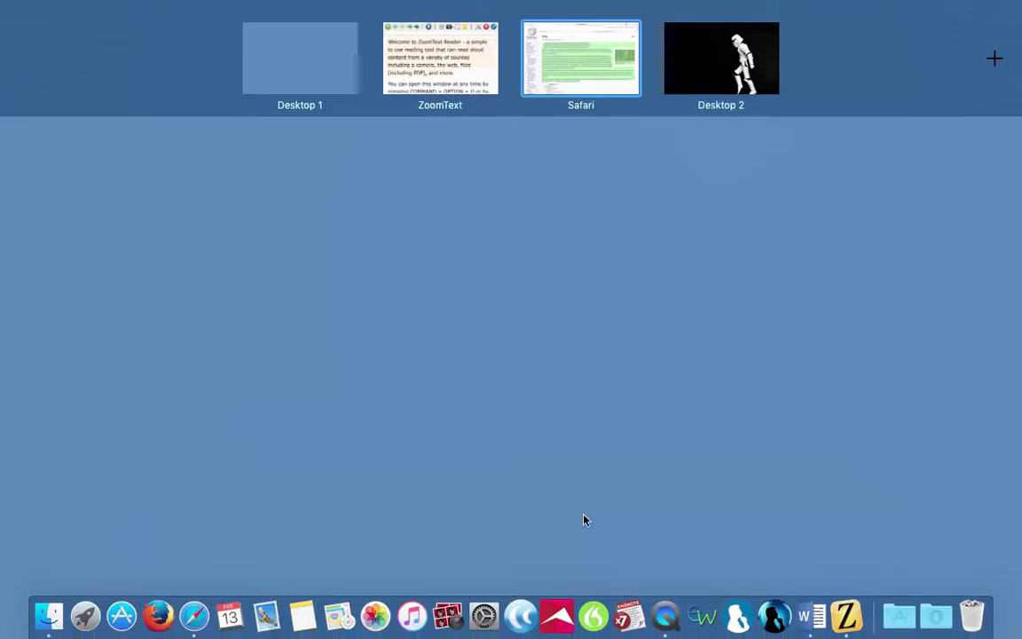
left_click(448, 66)
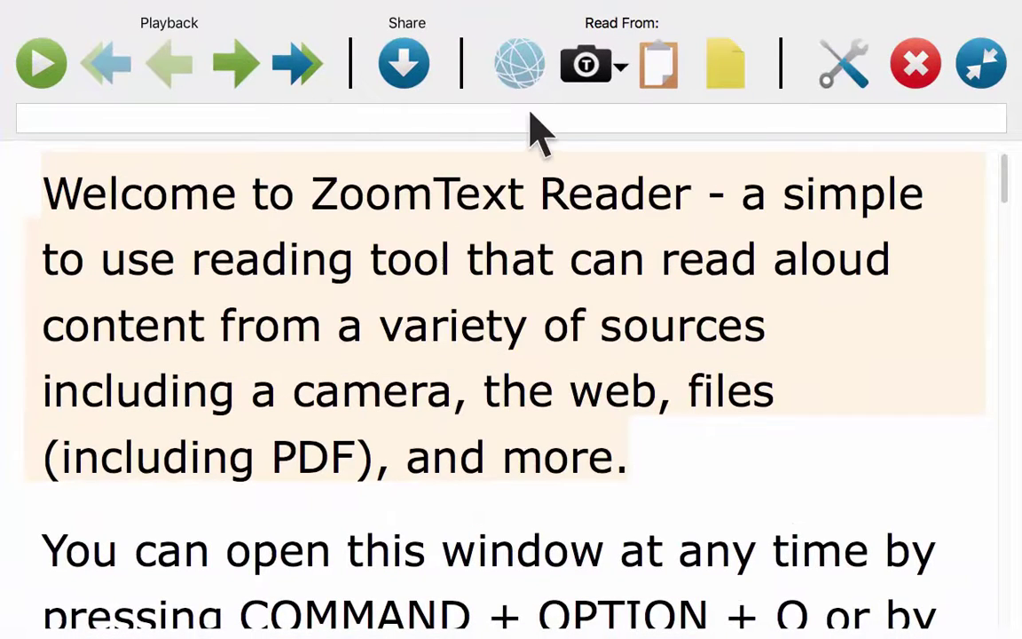
left_click(664, 69)
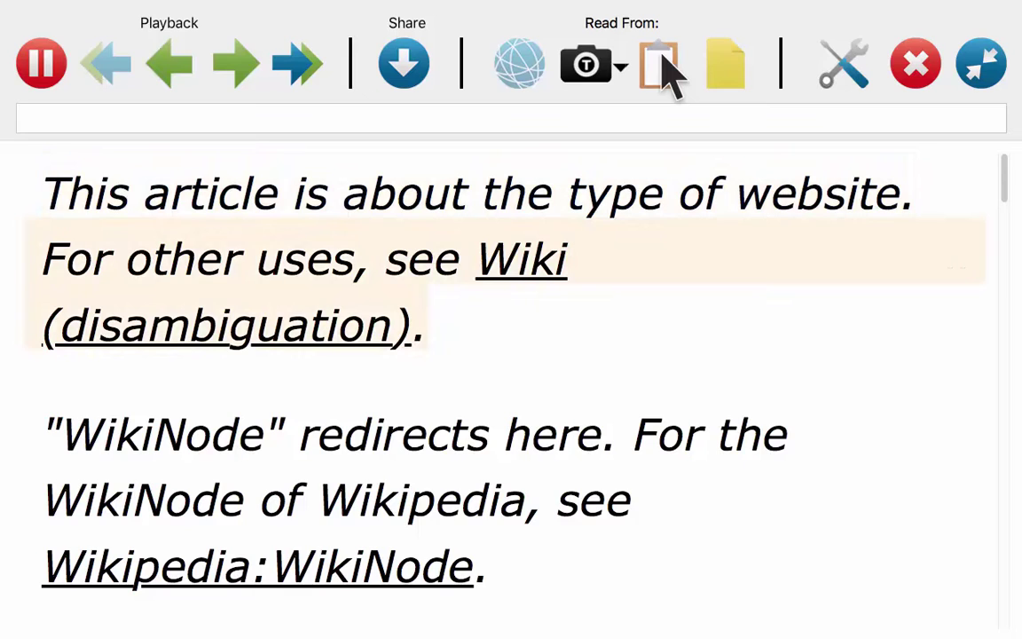
left_click(55, 66)
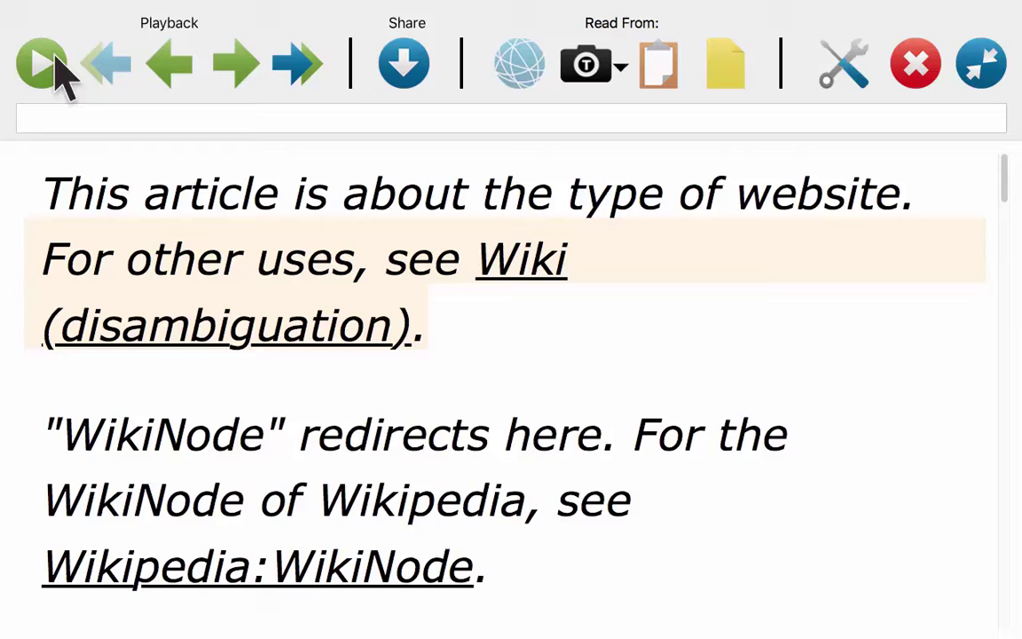
Step: Continue in CamReader trial mode, open the PDF The Royal Australian Air Force from Documents for reading and pause the reading
left_click(725, 71)
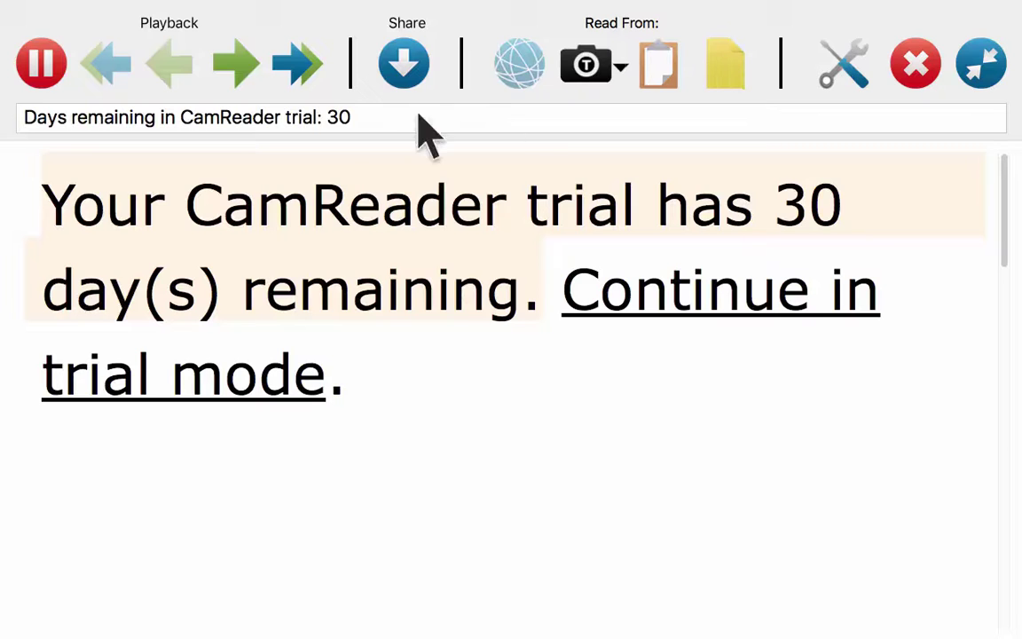
left_click(40, 62)
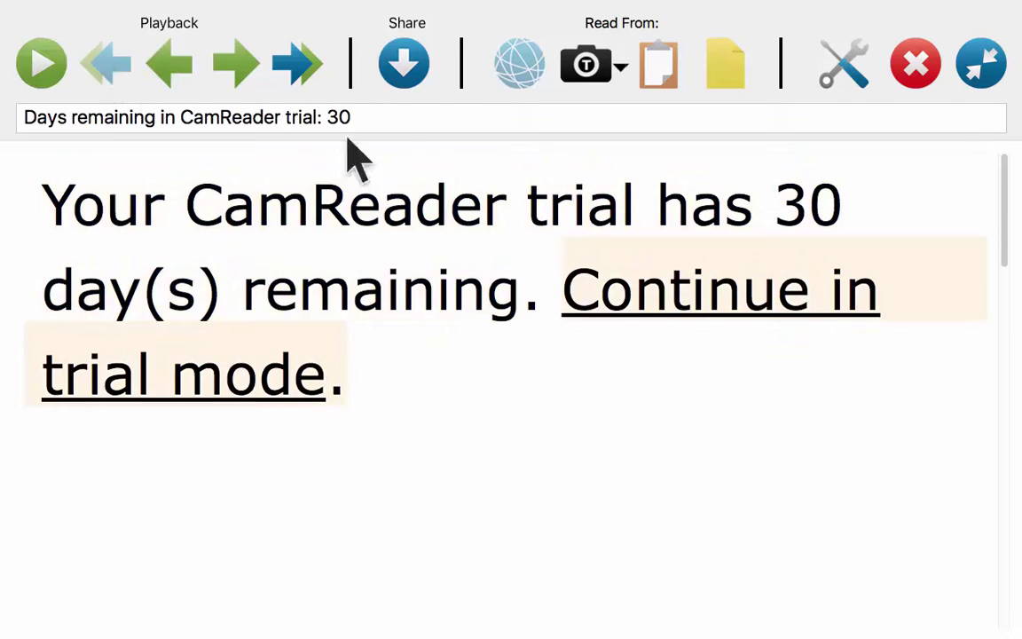
left_click(682, 300)
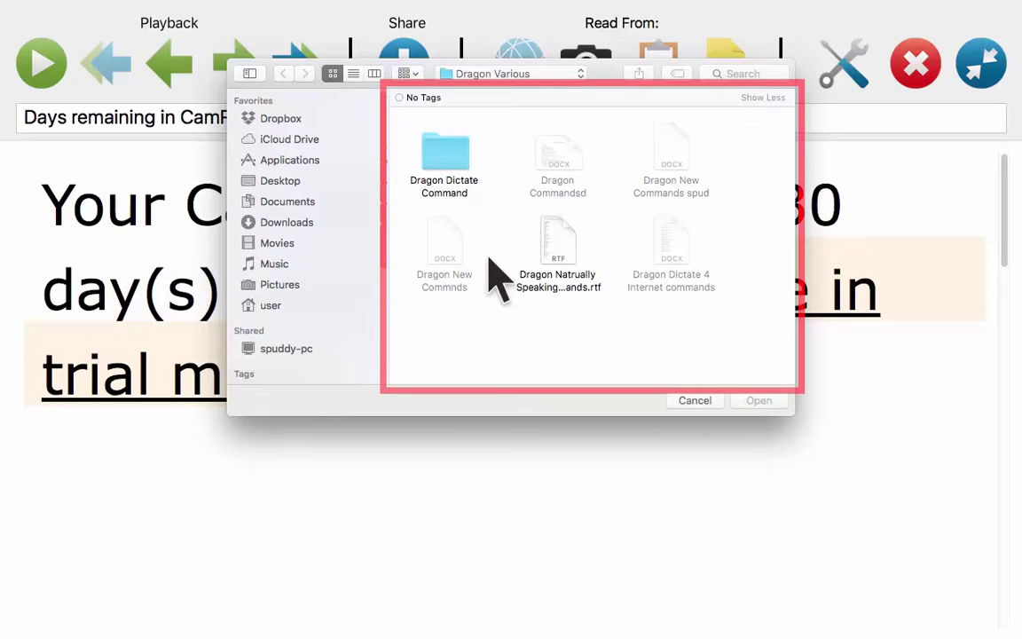
left_click(309, 218)
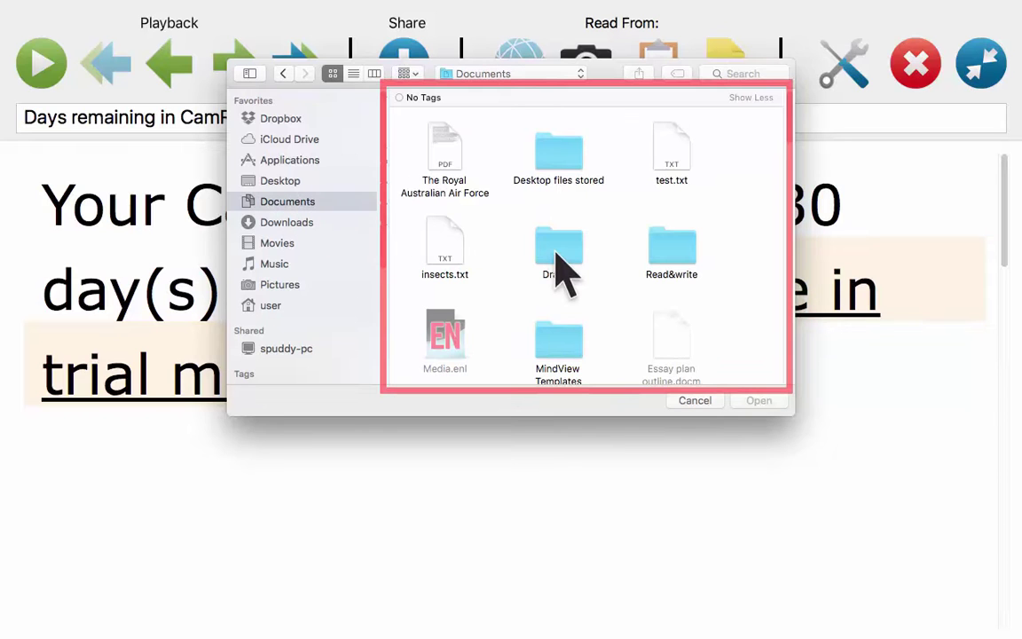
double_click(446, 153)
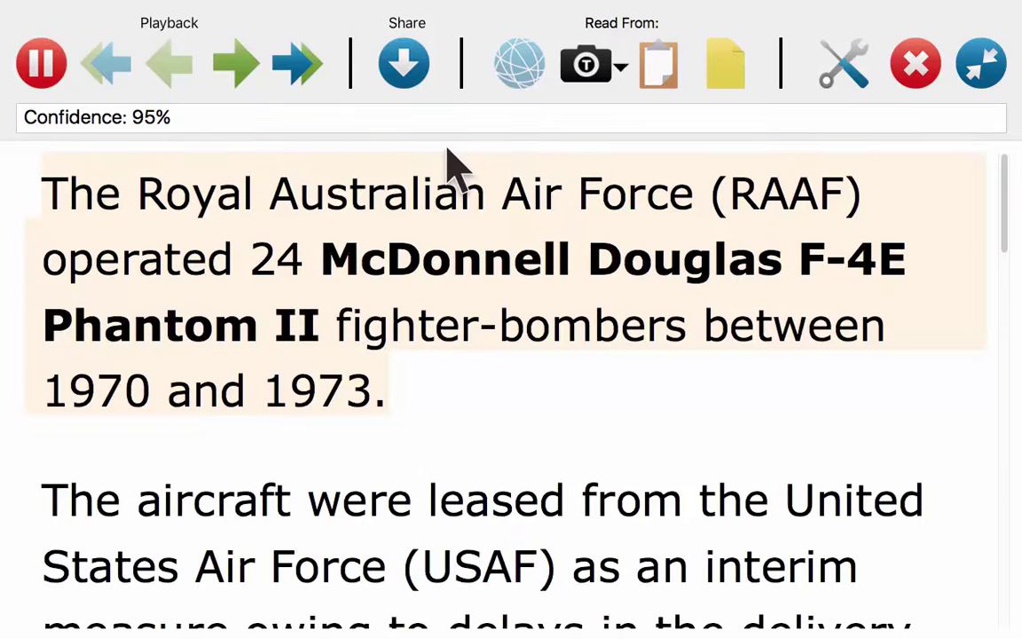
left_click(46, 71)
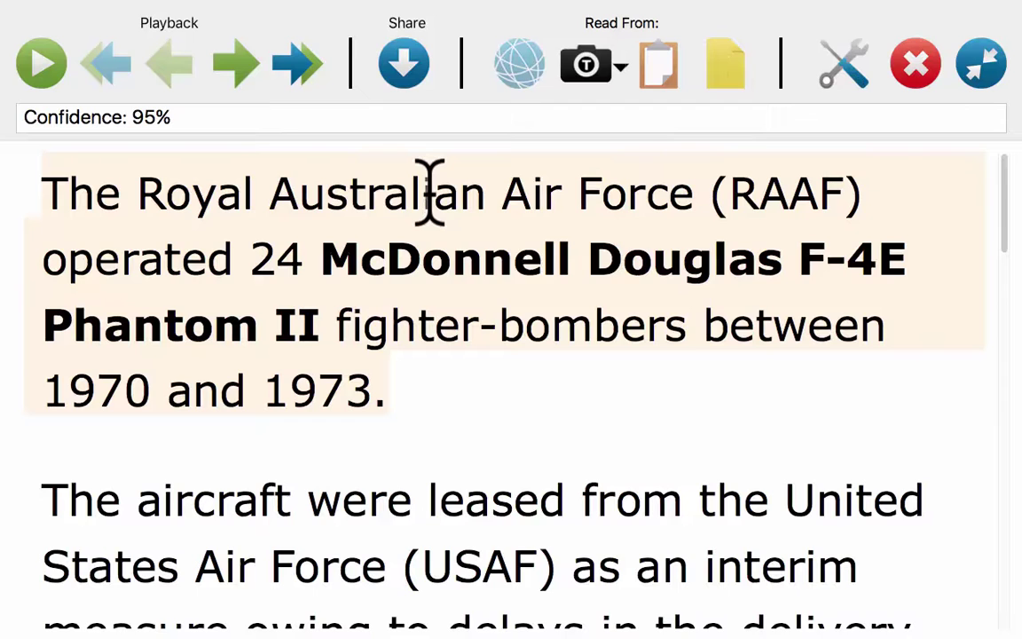
Step: Look at the Reader's save formats, choosing Rich Text File (RTF) and cancelling the save, and view the Reader's Text settings
left_click(406, 71)
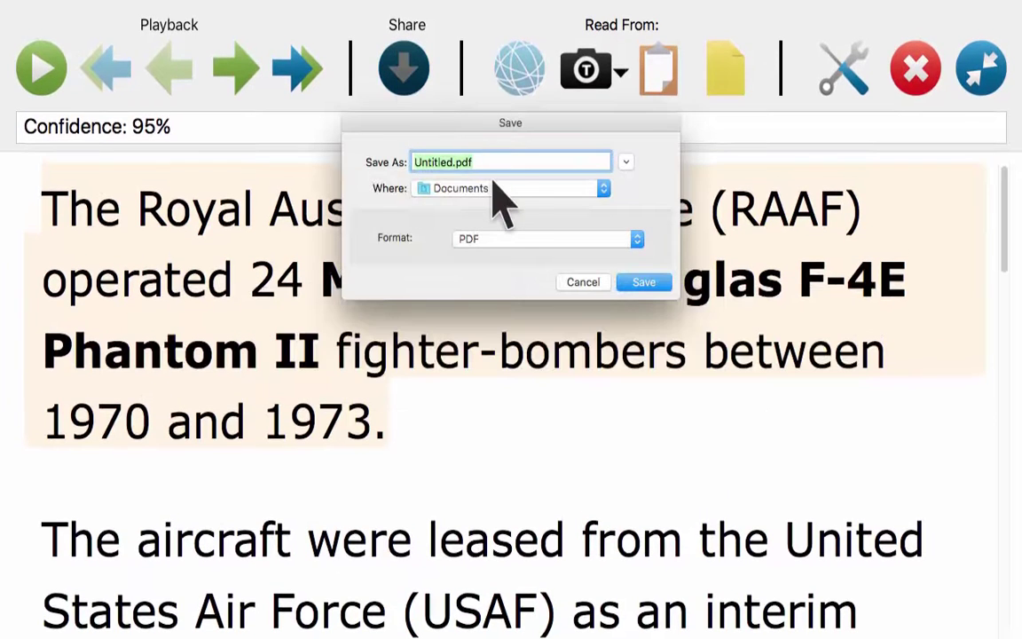
left_click(508, 233)
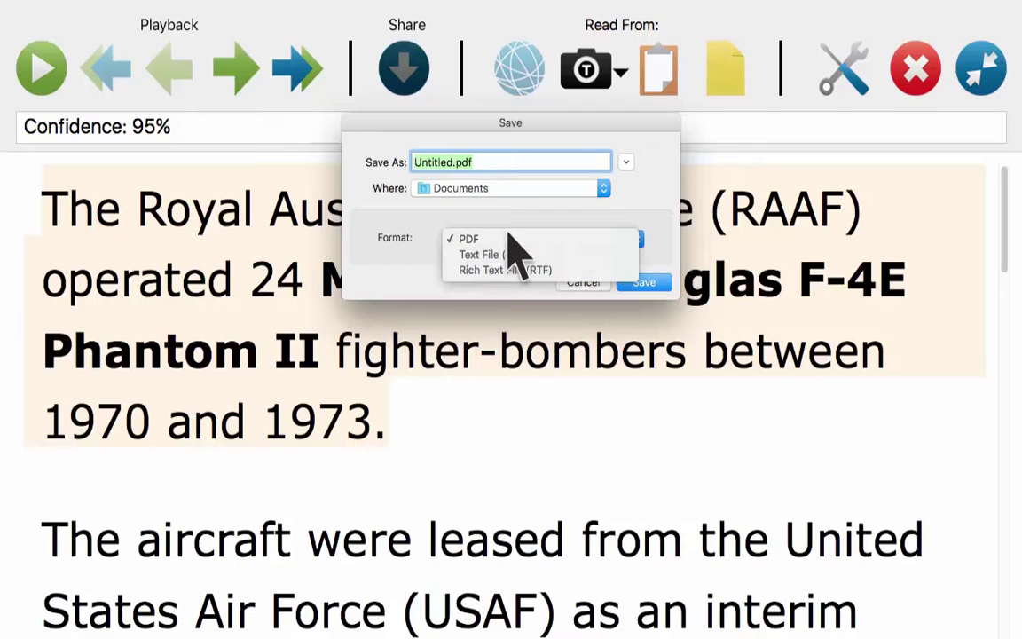
left_click(503, 270)
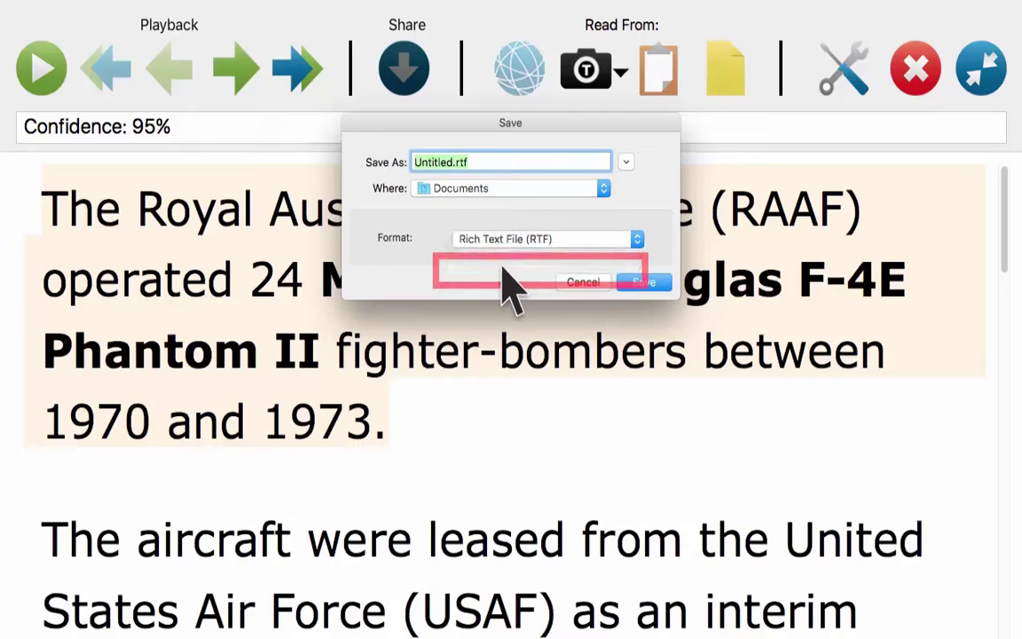
left_click(585, 284)
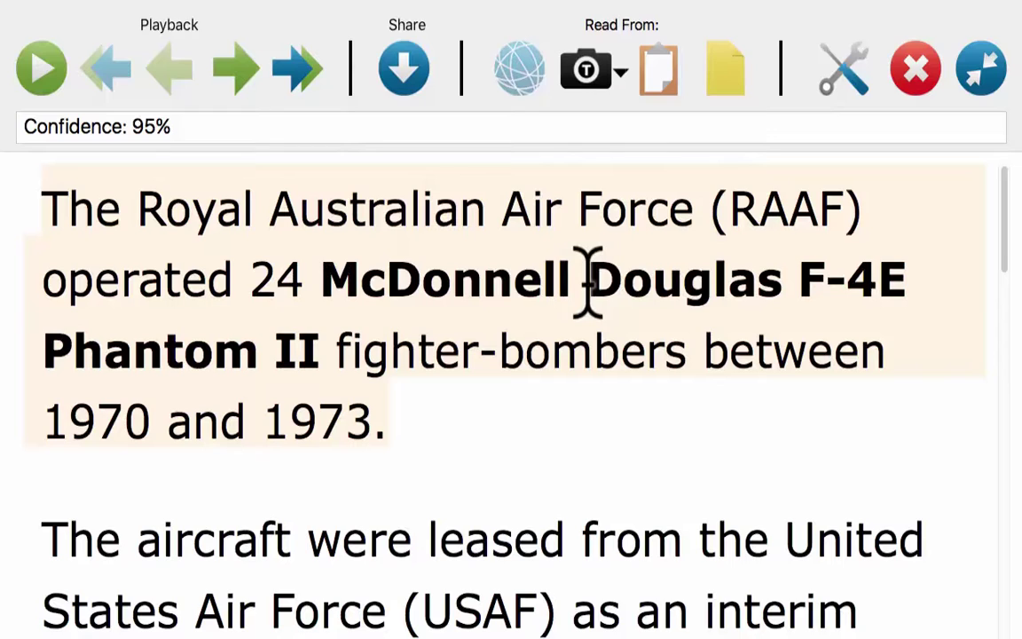
left_click(840, 71)
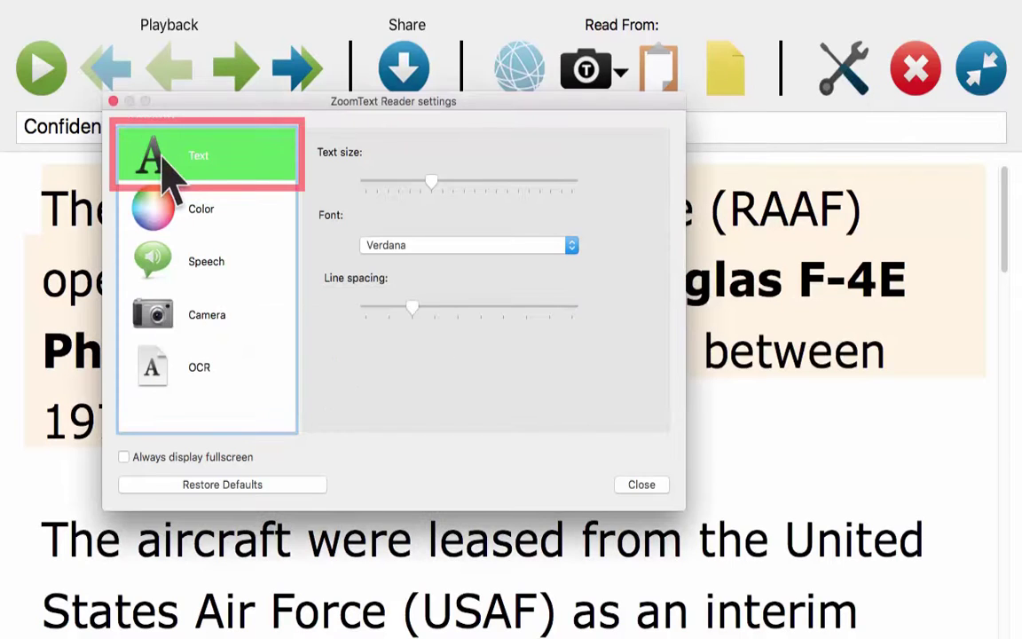
key("Escape")
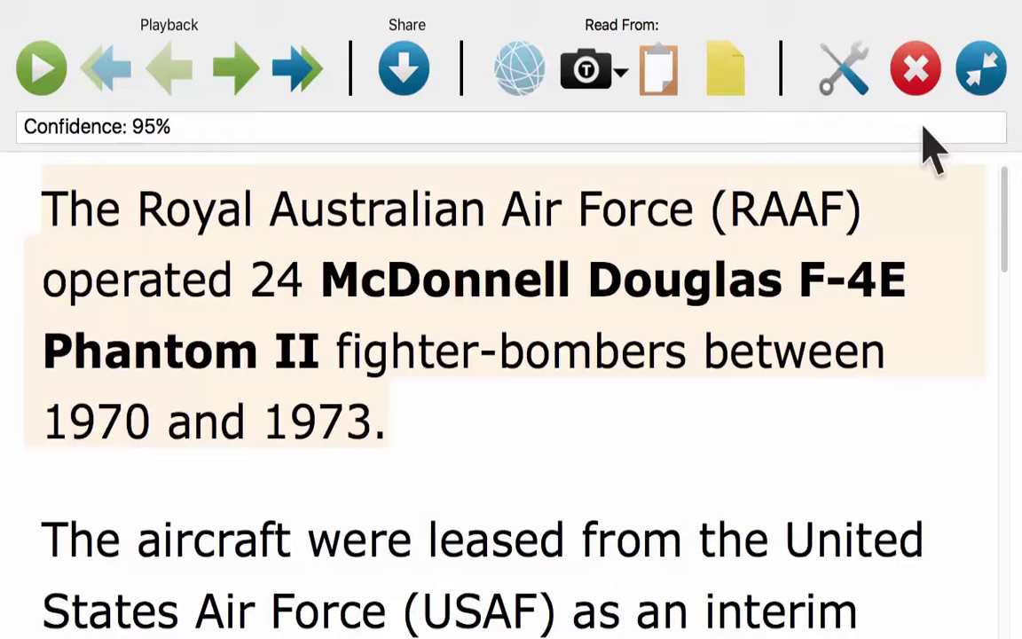
Step: Take ZoomText Reader out of full screen and close its window
left_click(984, 69)
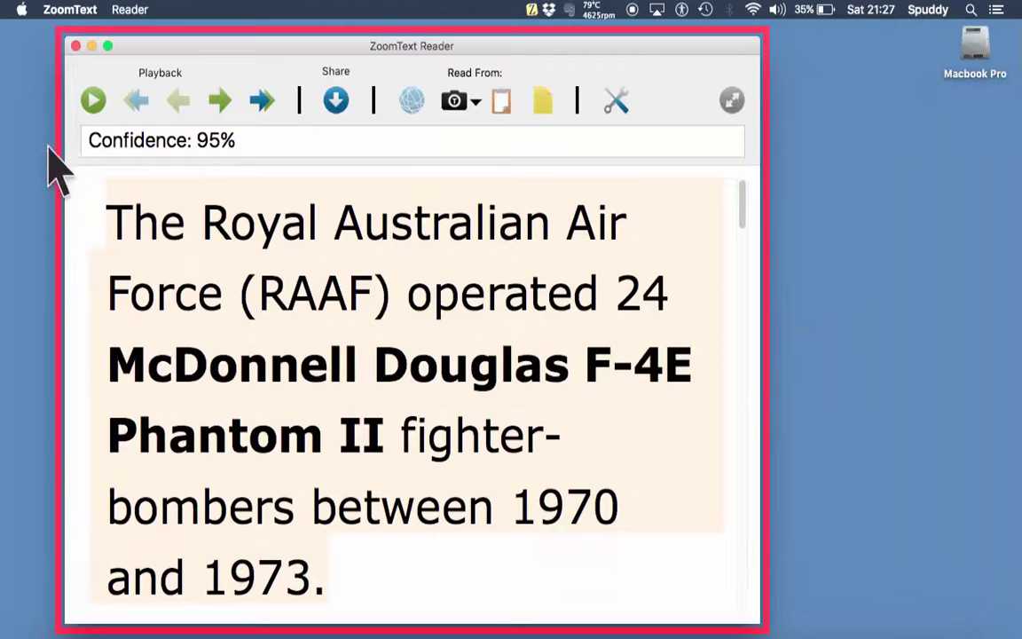
left_click(75, 46)
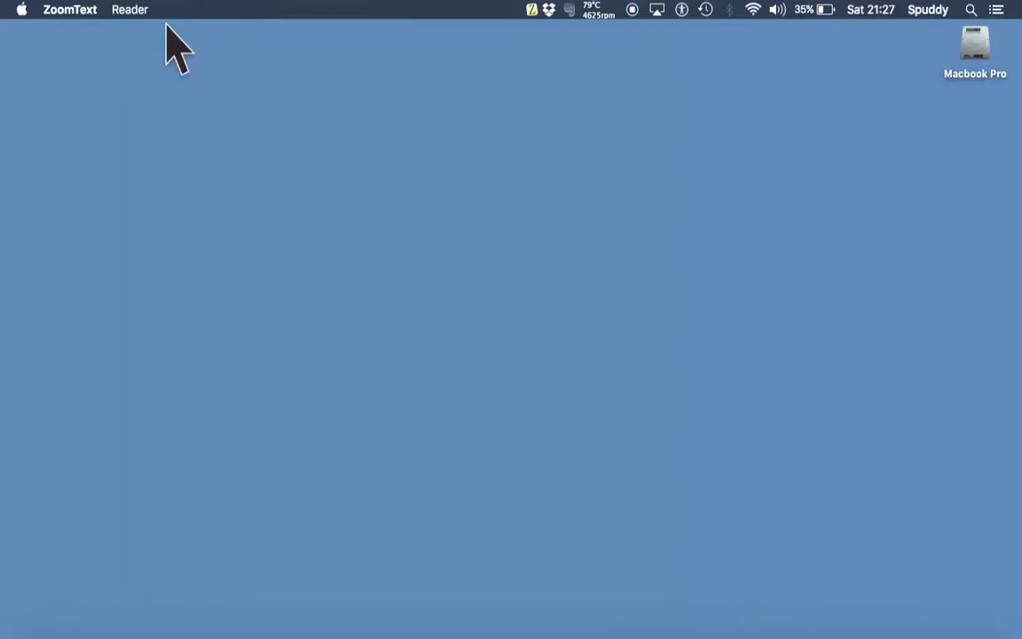
Step: Look at ZoomText's Reader commands, open the Reader in its own window and close it
left_click(530, 8)
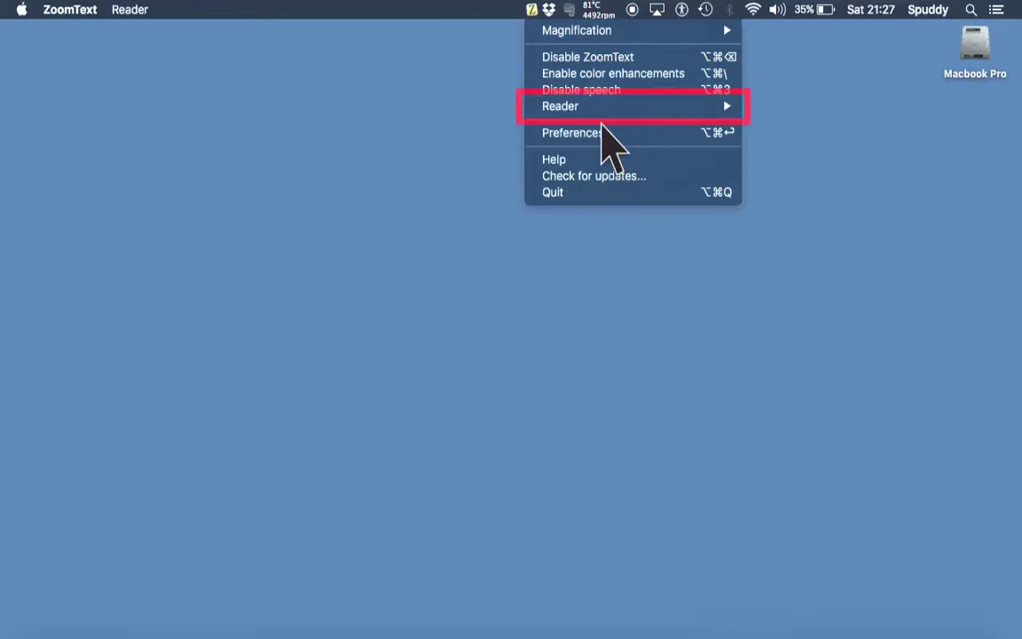
mouse_move(733, 114)
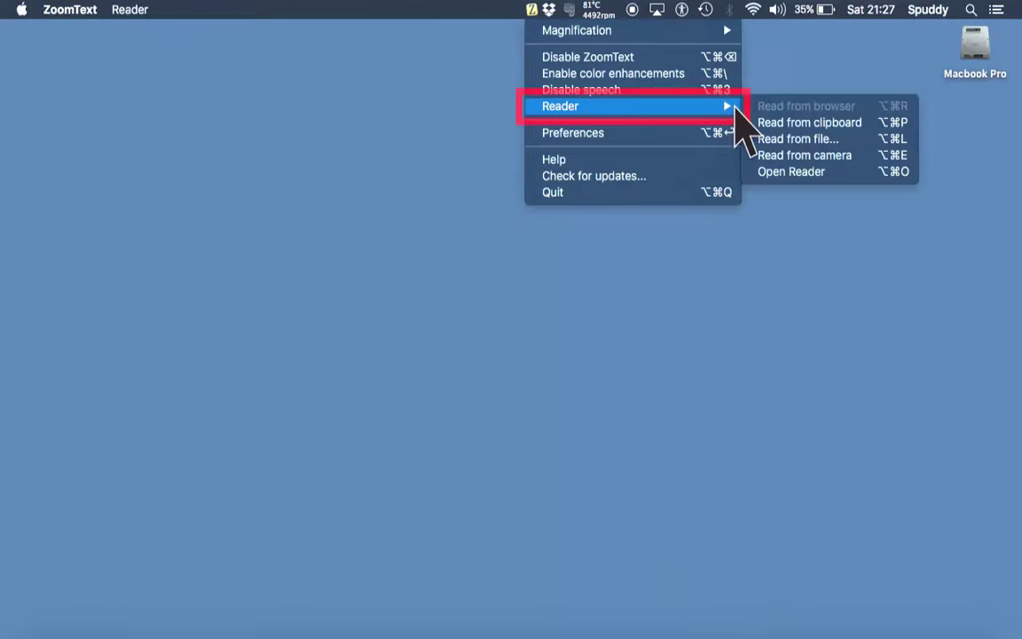
left_click(815, 169)
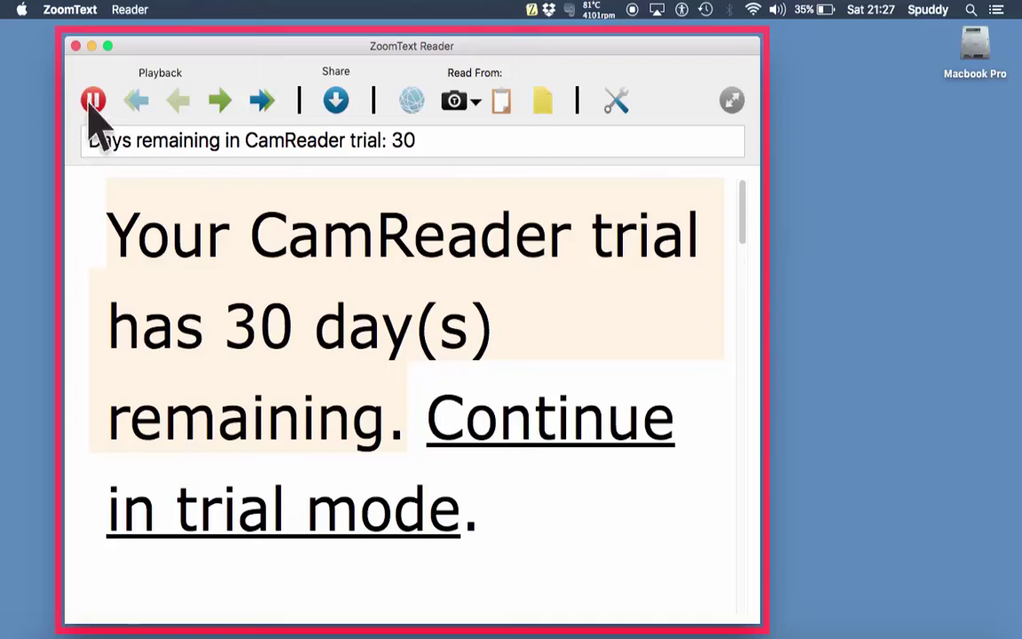
left_click(76, 46)
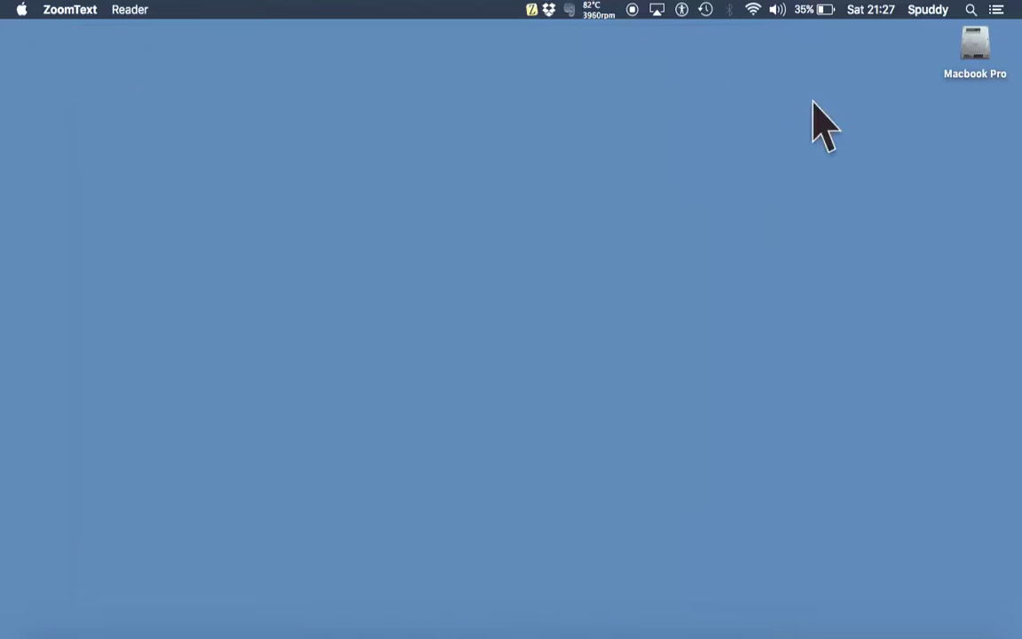